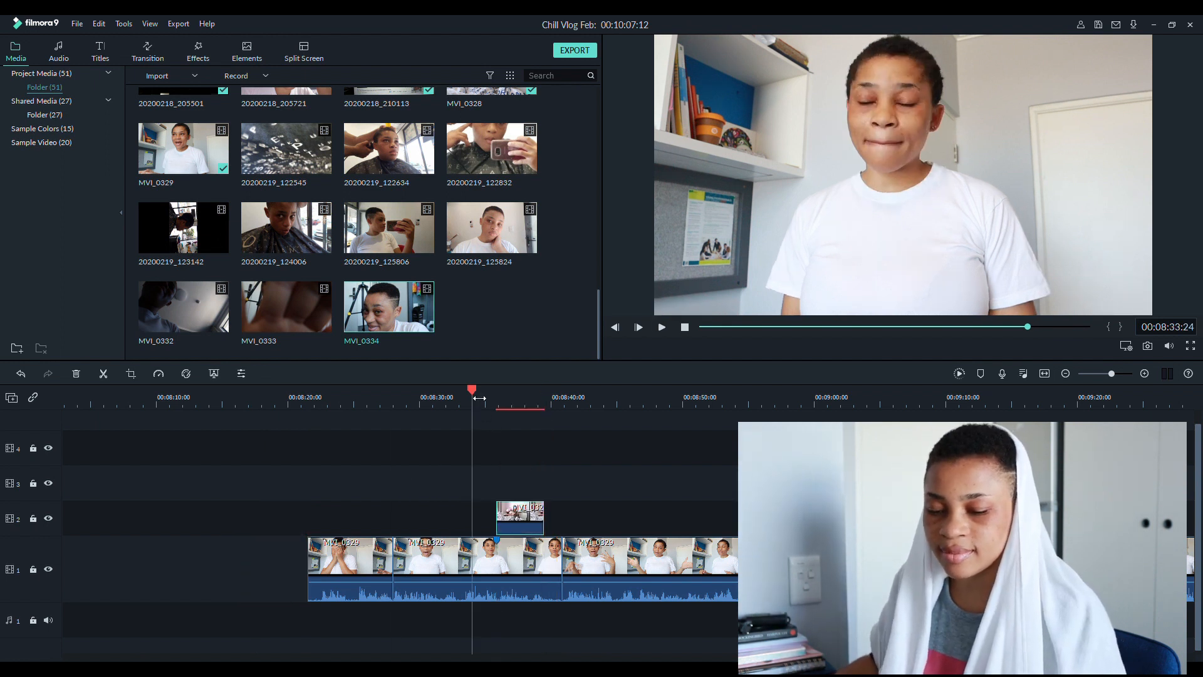
# Move the short overlay clip near 00:08:35 up to video track 3 and shrink its picture to a centred inset over the main footage
pyautogui.press('space')
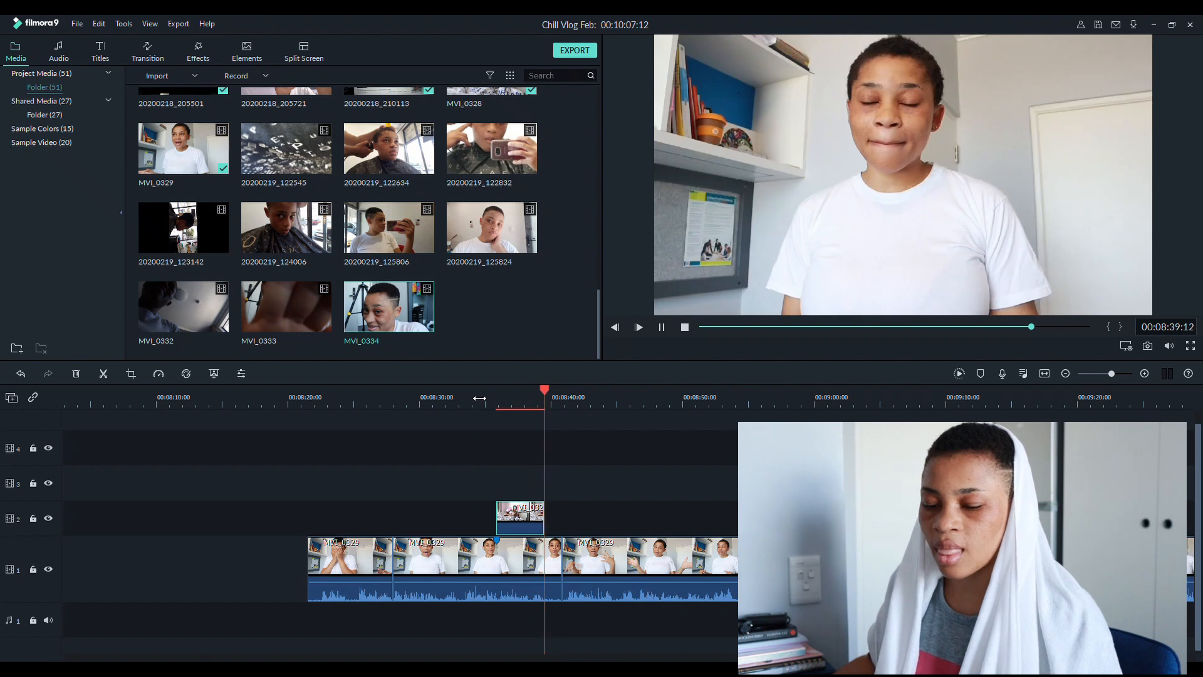
pyautogui.press('space')
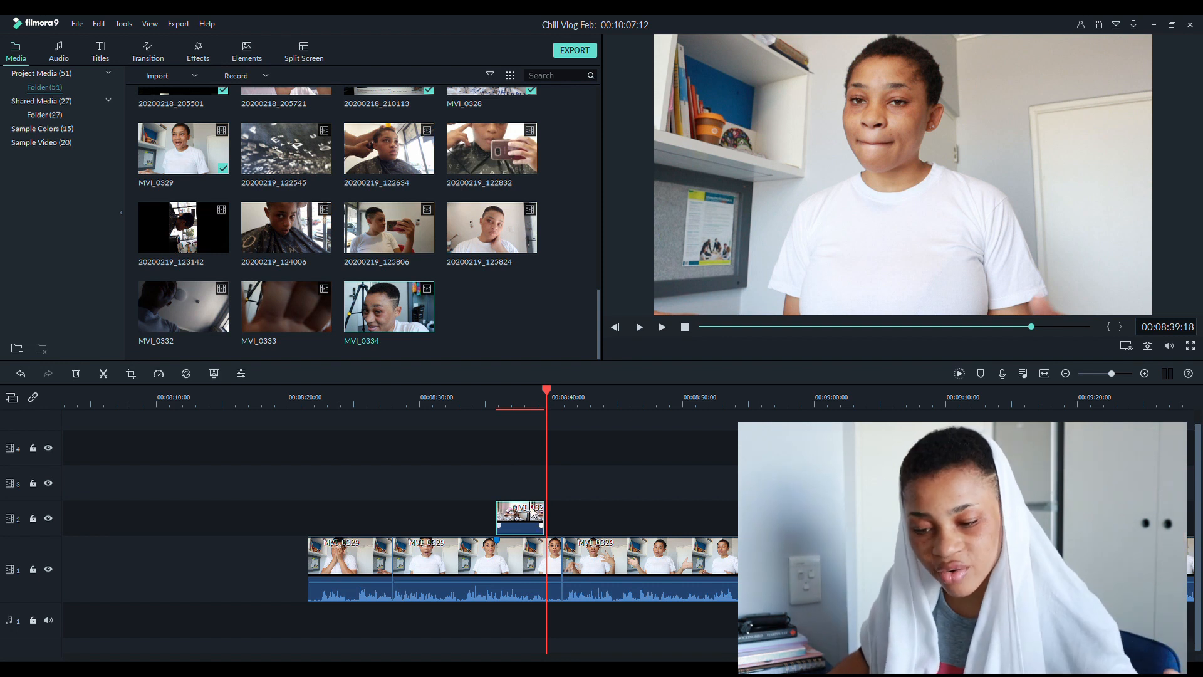
pyautogui.moveTo(529, 509); pyautogui.dragTo(525, 489)
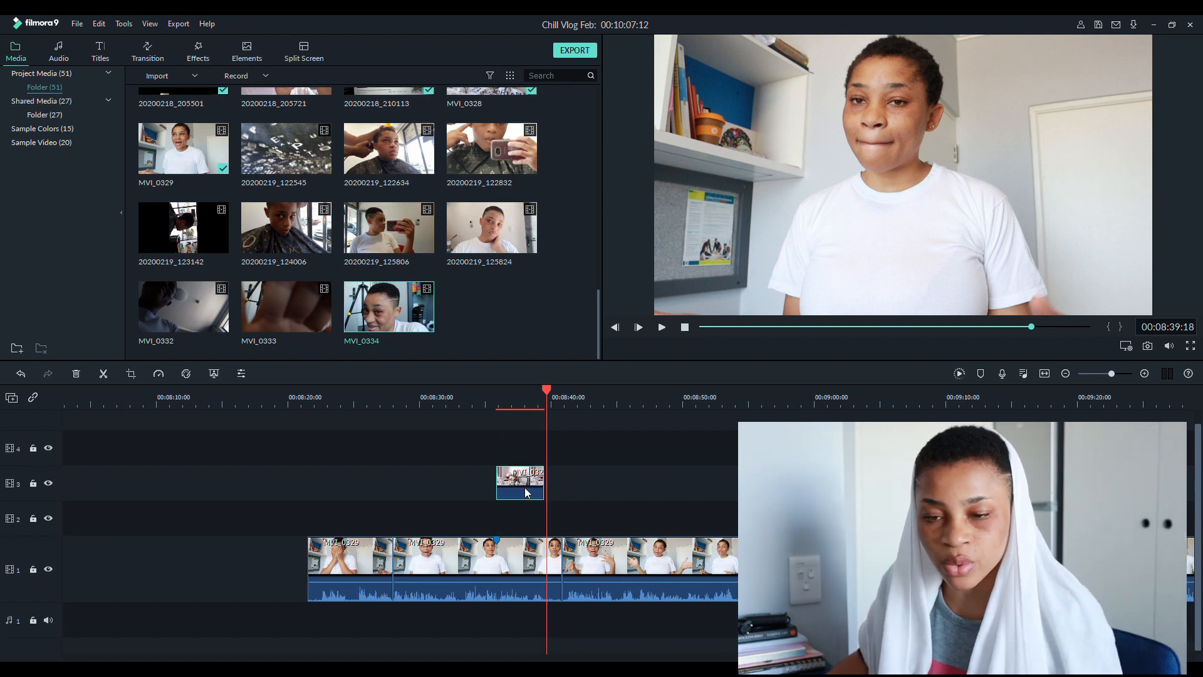
pyautogui.click(521, 488)
pyautogui.moveTo(961, 204); pyautogui.dragTo(803, 175)
# Place the Background image from the shared media folder on video track 2 beneath the overlay clip and play the section
pyautogui.click(54, 118)
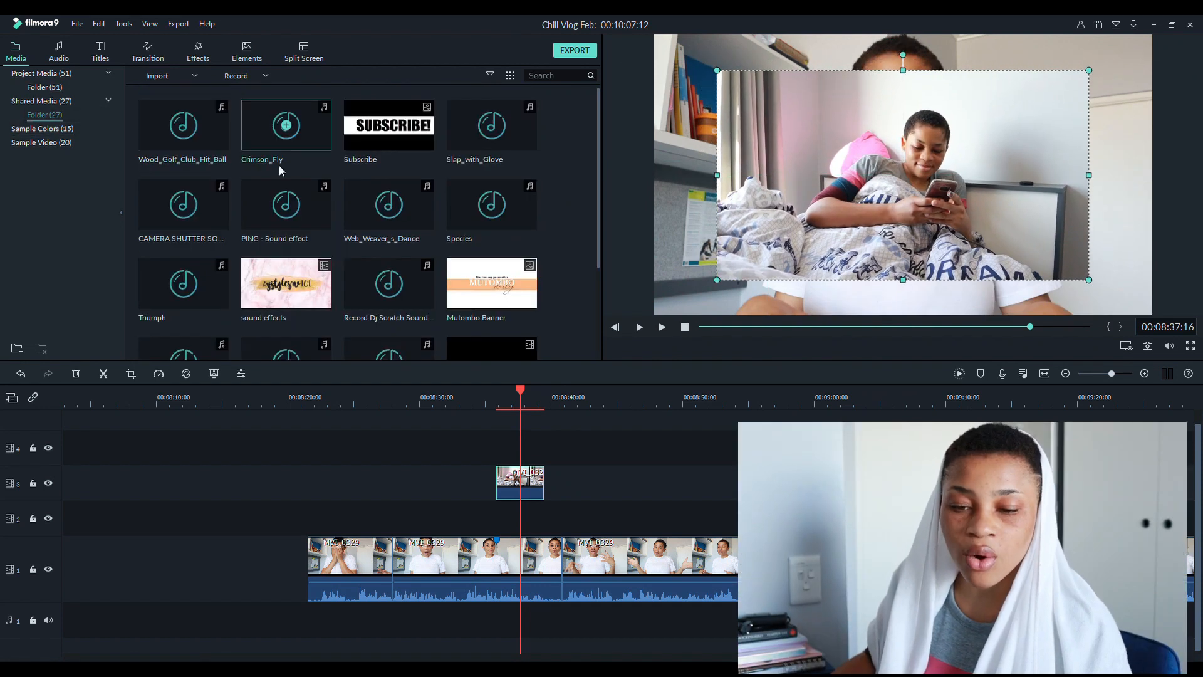
pyautogui.scroll(-5, 496, 208)
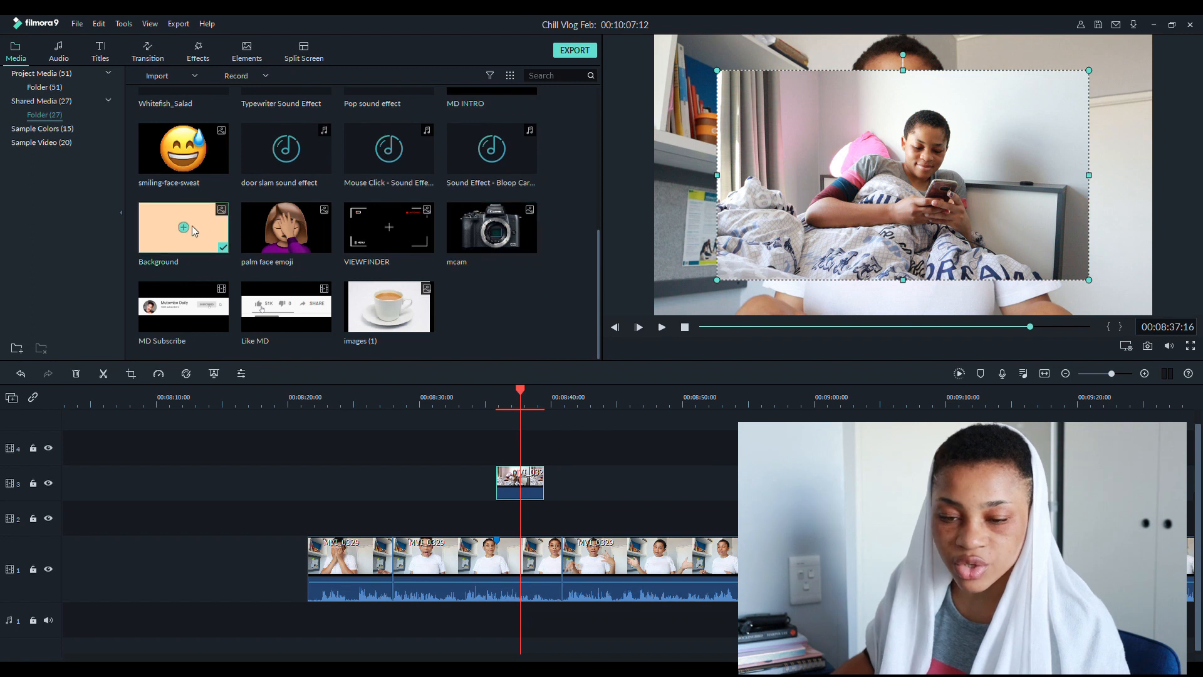
pyautogui.moveTo(209, 227); pyautogui.dragTo(324, 257)
pyautogui.moveTo(502, 514); pyautogui.dragTo(502, 515)
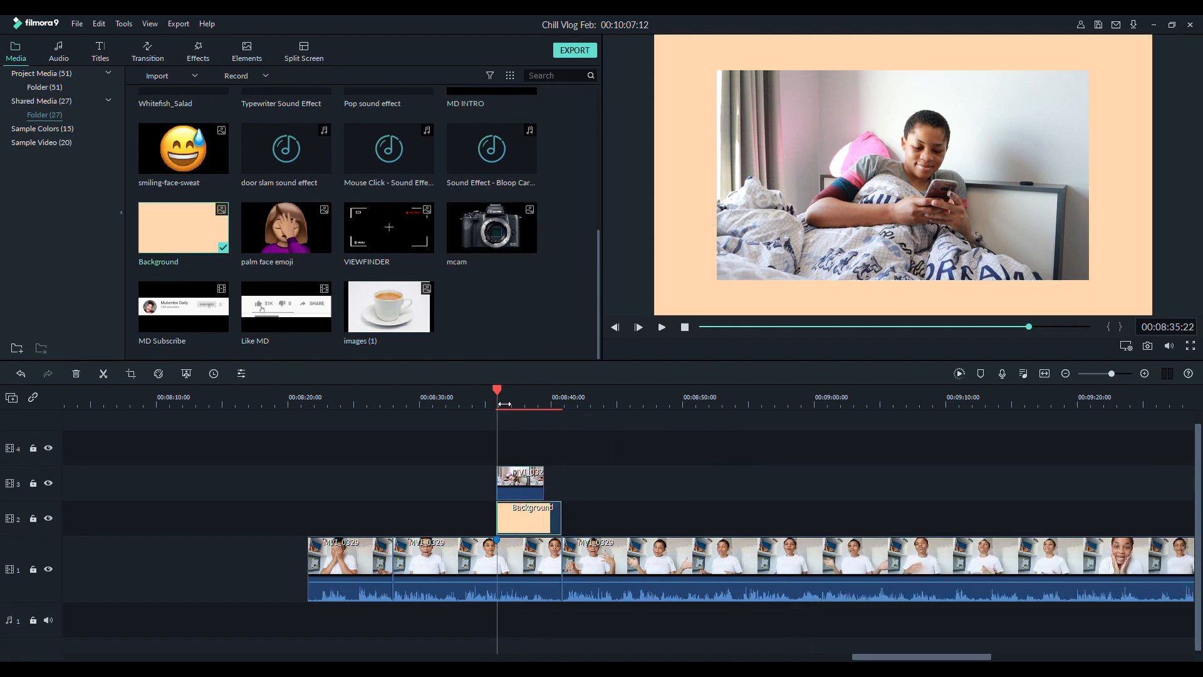
pyautogui.click(491, 401)
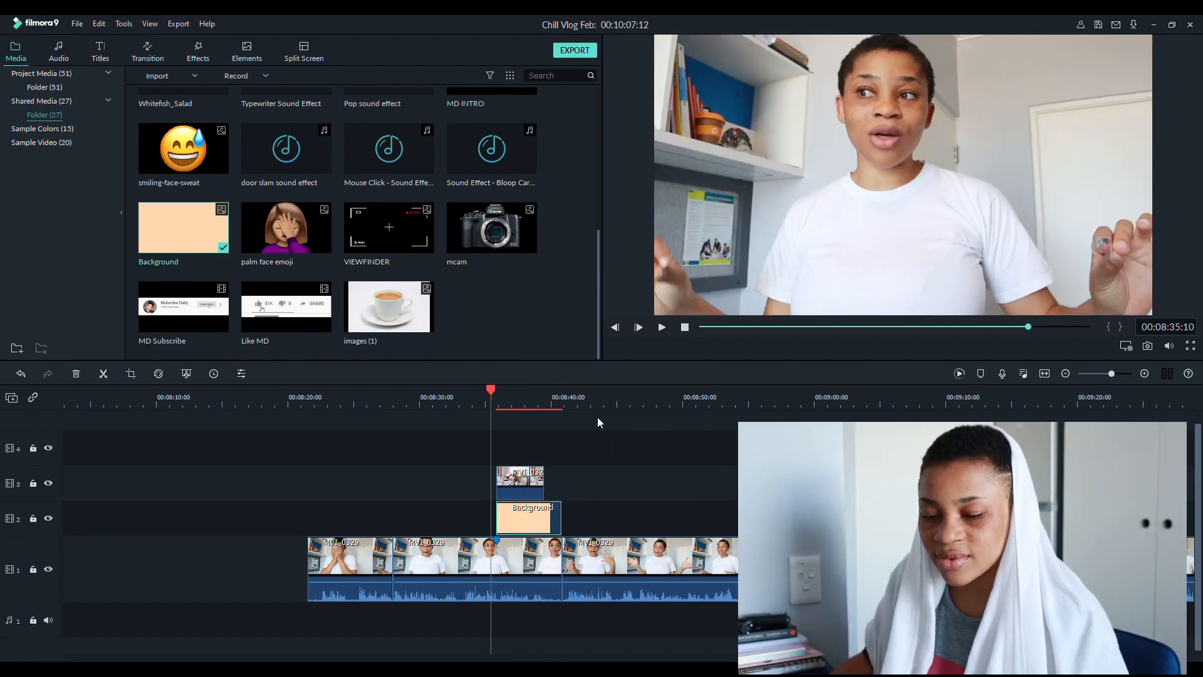
pyautogui.press('space')
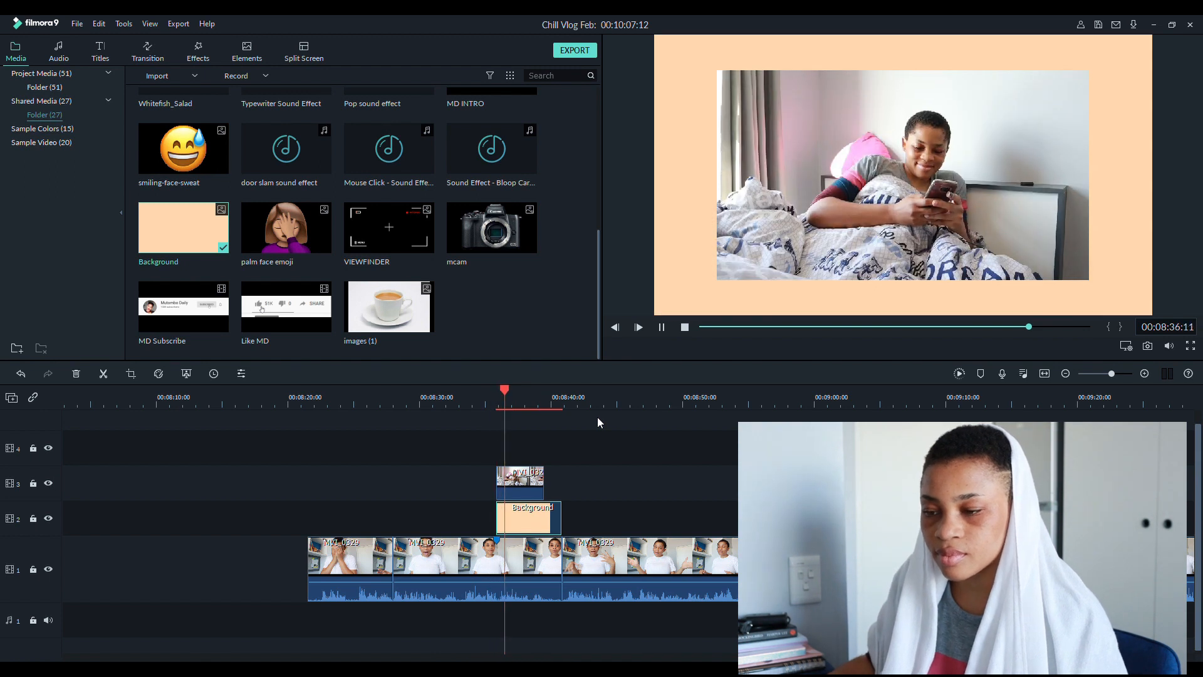
pyautogui.press('space')
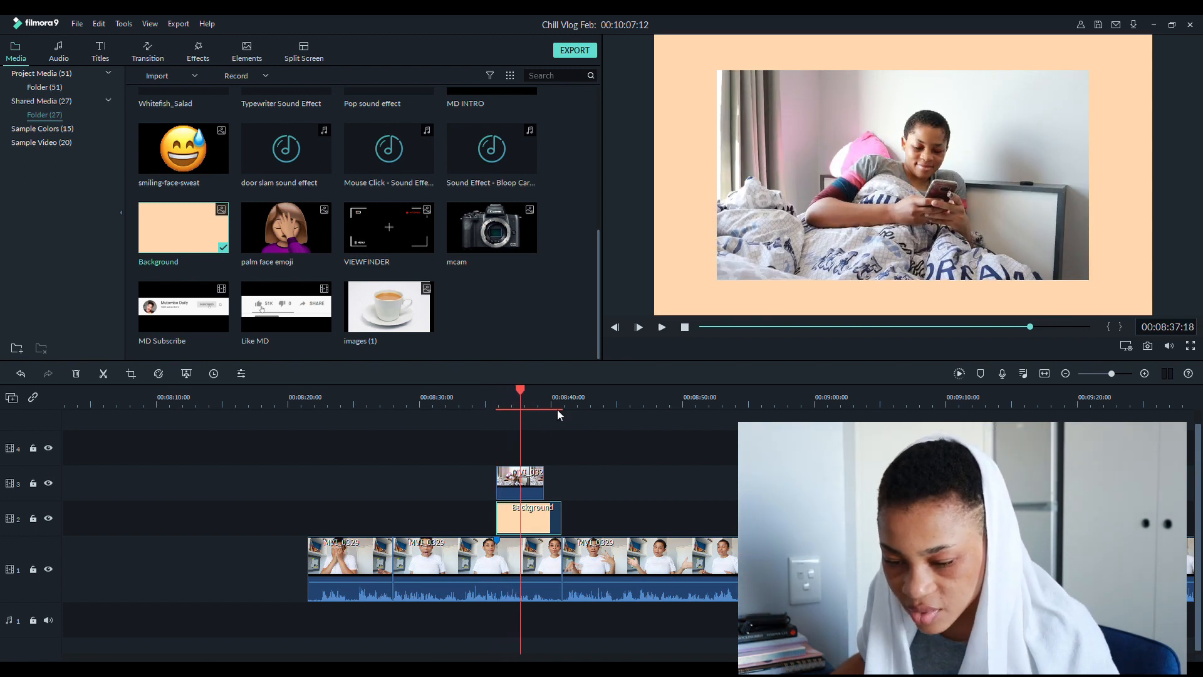
# Align the start of the Background clip with the start of the overlay clip at 00:08:35:20 and play the result
pyautogui.scroll(5, 576, 403)
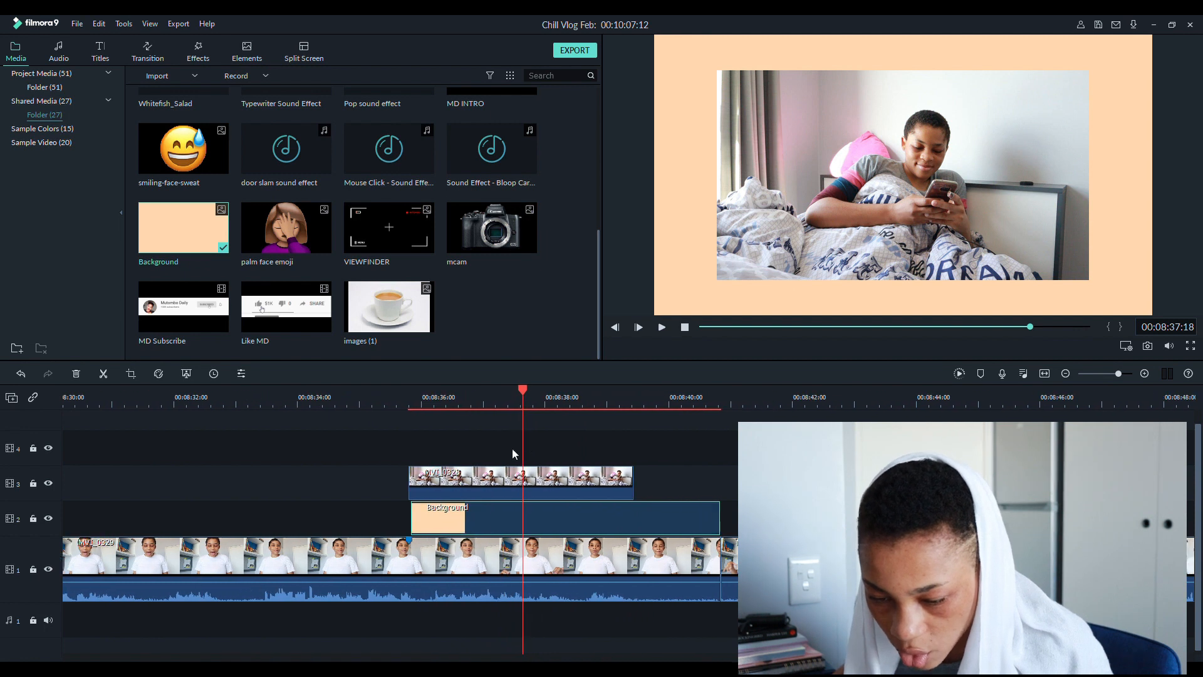
pyautogui.click(414, 401)
pyautogui.scroll(3, 813, 403)
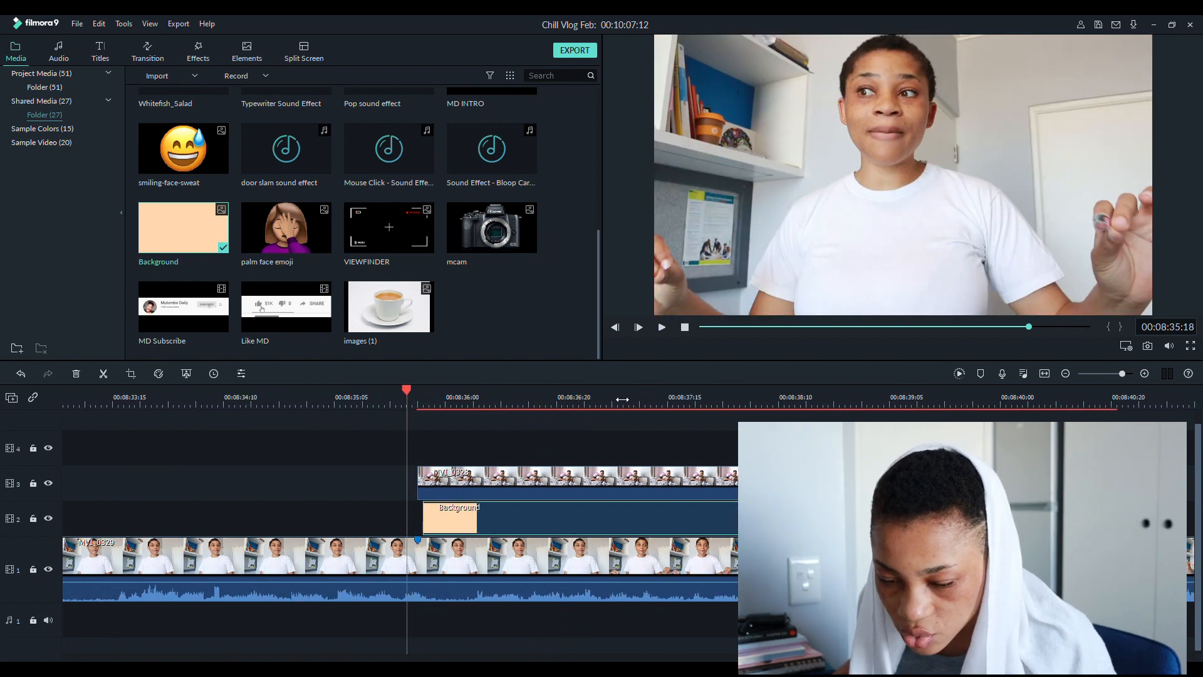
pyautogui.moveTo(814, 403); pyautogui.dragTo(1015, 403)
pyautogui.click(510, 493)
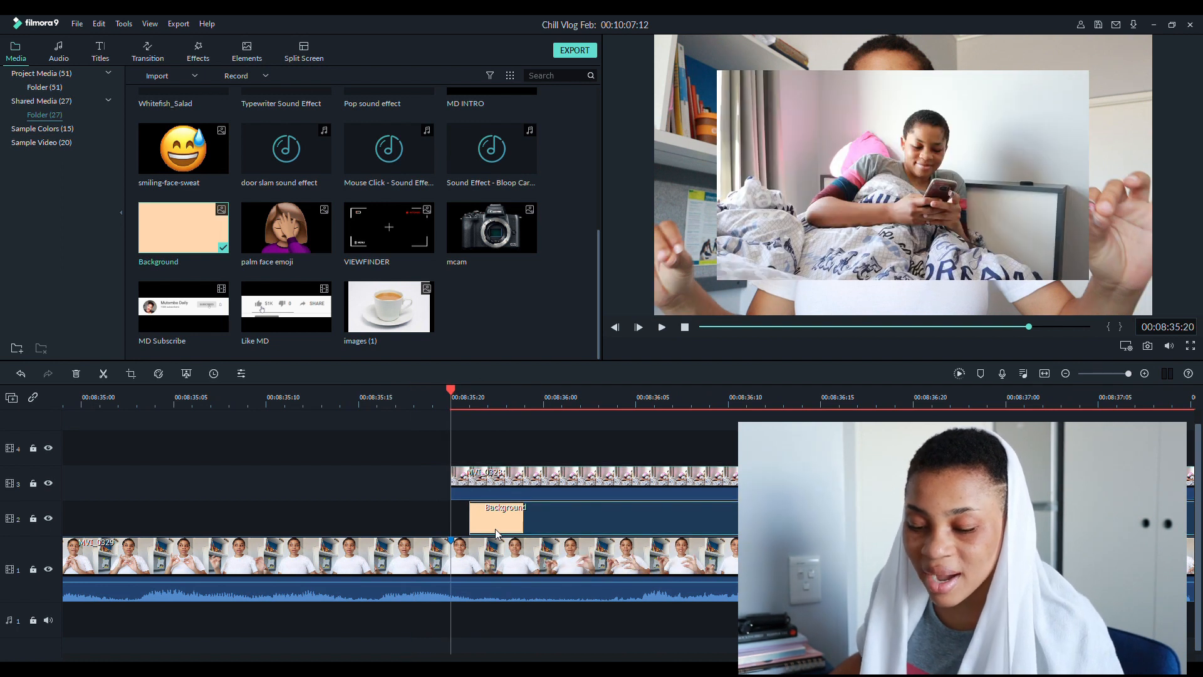
pyautogui.moveTo(494, 524); pyautogui.dragTo(461, 518)
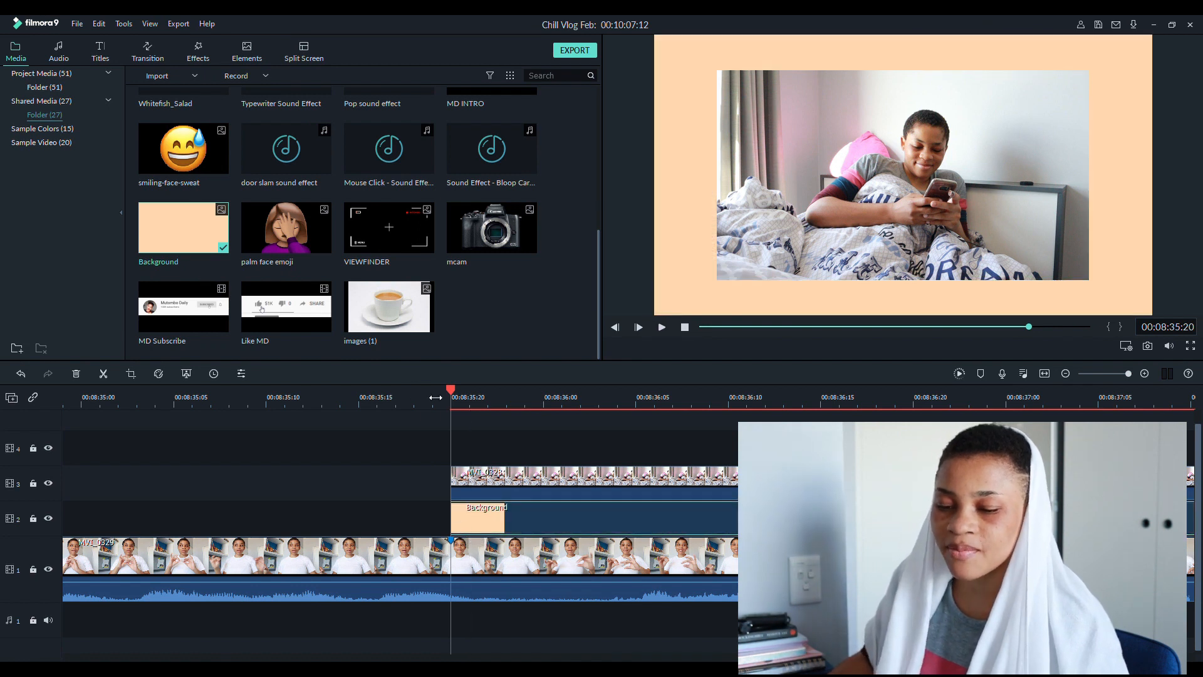
pyautogui.press('space')
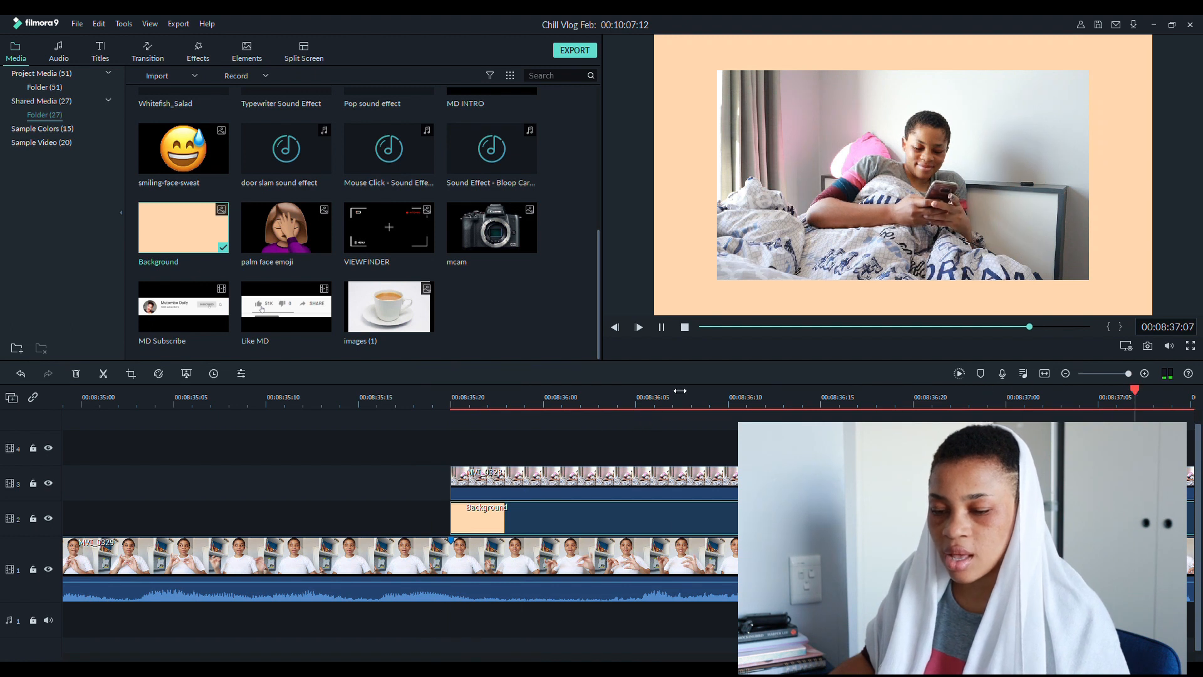
pyautogui.press('space')
pyautogui.moveTo(721, 398); pyautogui.dragTo(597, 395)
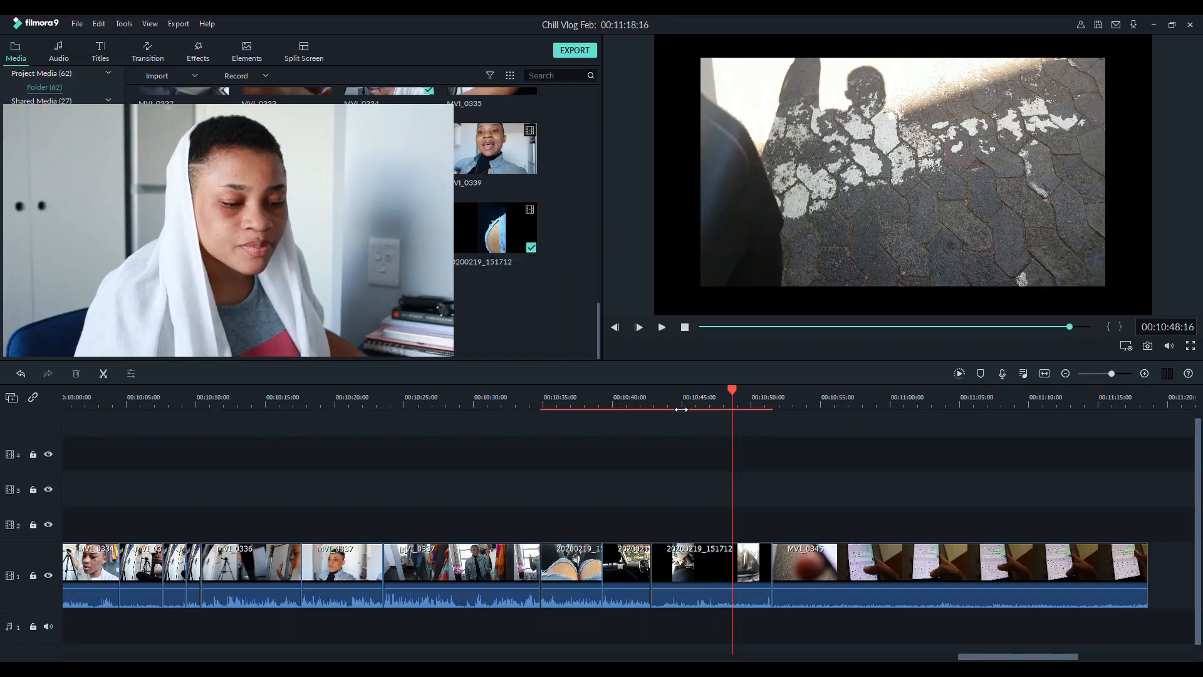
# Play the footage across the cut between the clips 20200219_151712 and MVI_0345
pyautogui.click(674, 405)
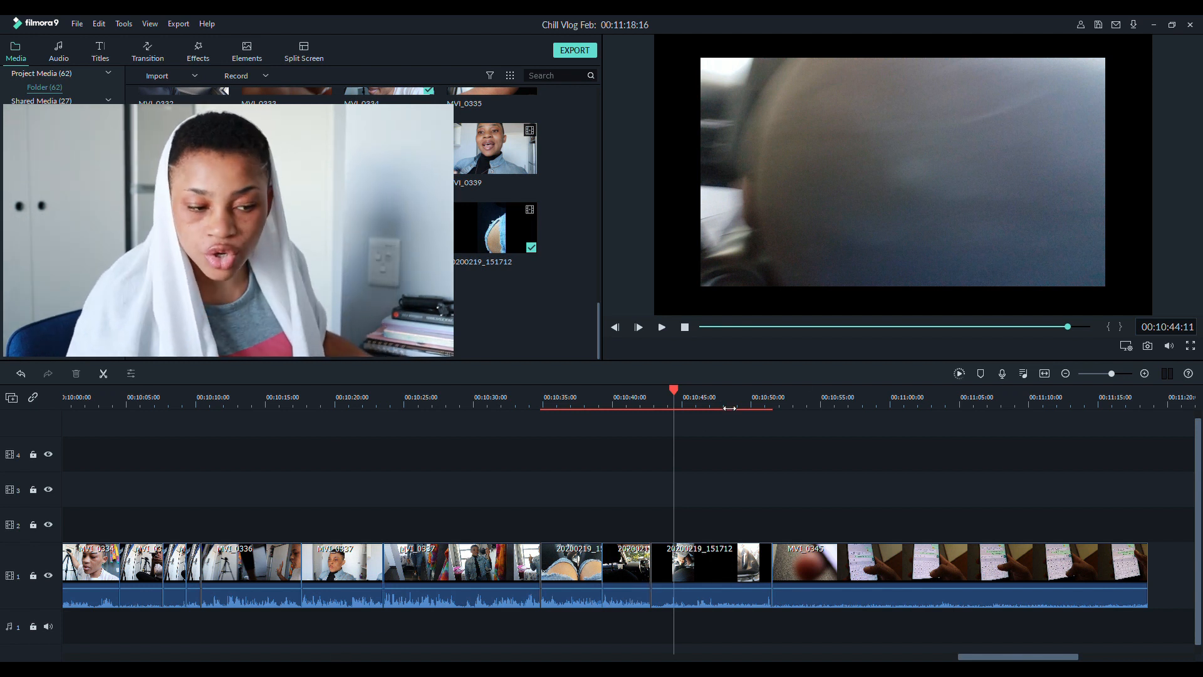
pyautogui.press('space')
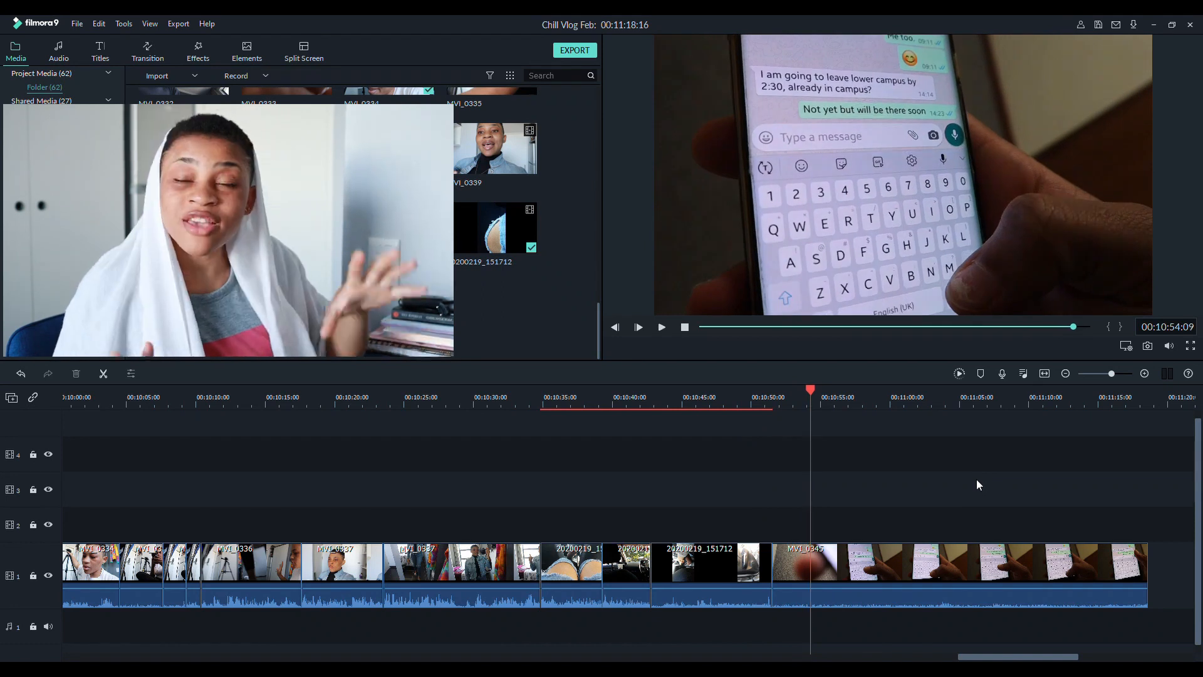
pyautogui.press('space')
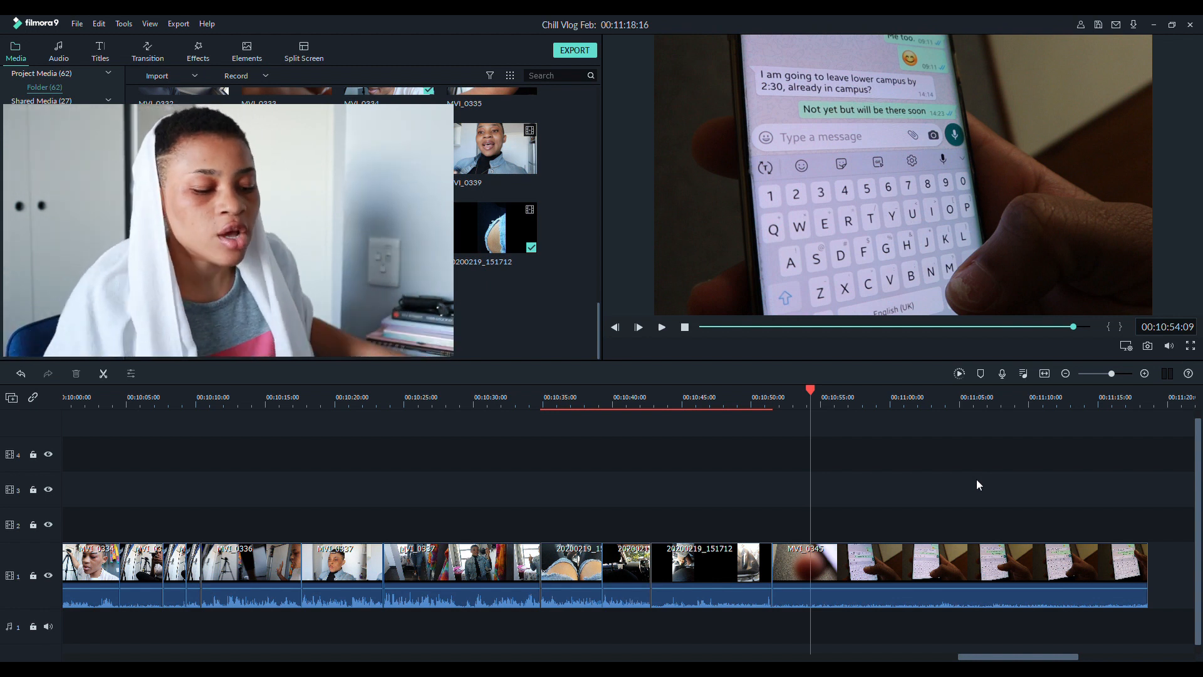
# Browse the full transition library and preview Zoom, Flyeye, Wormhole 6 and Wormhole 2
pyautogui.click(149, 50)
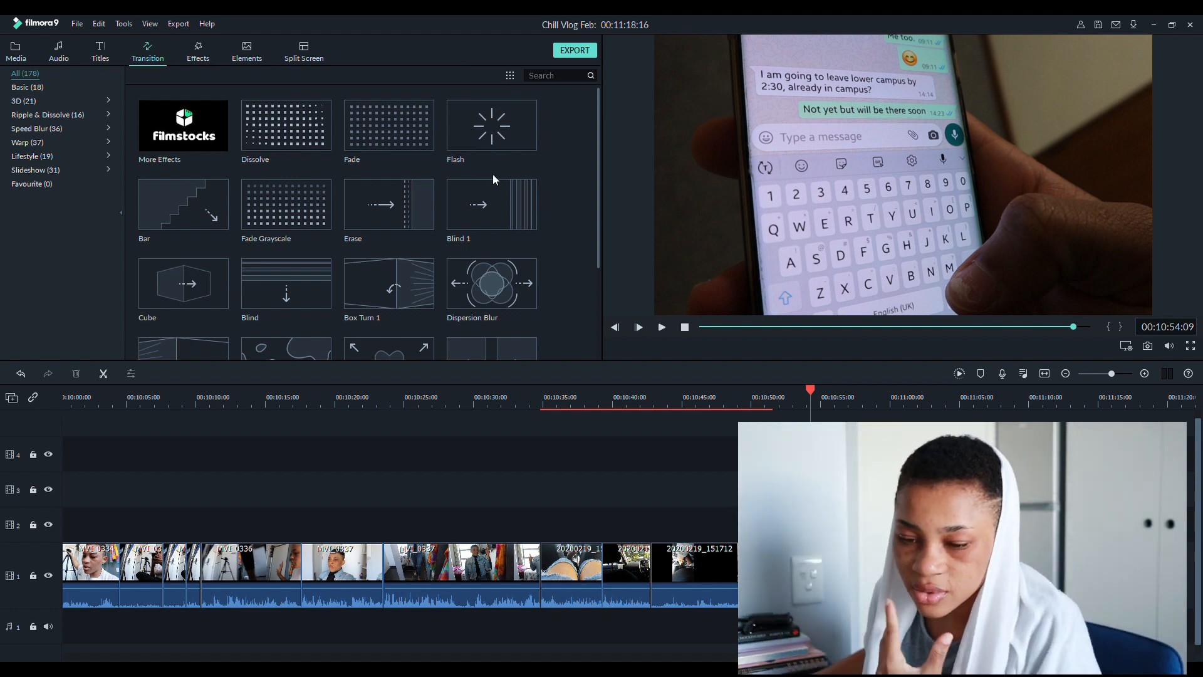
pyautogui.scroll(-4, 493, 174)
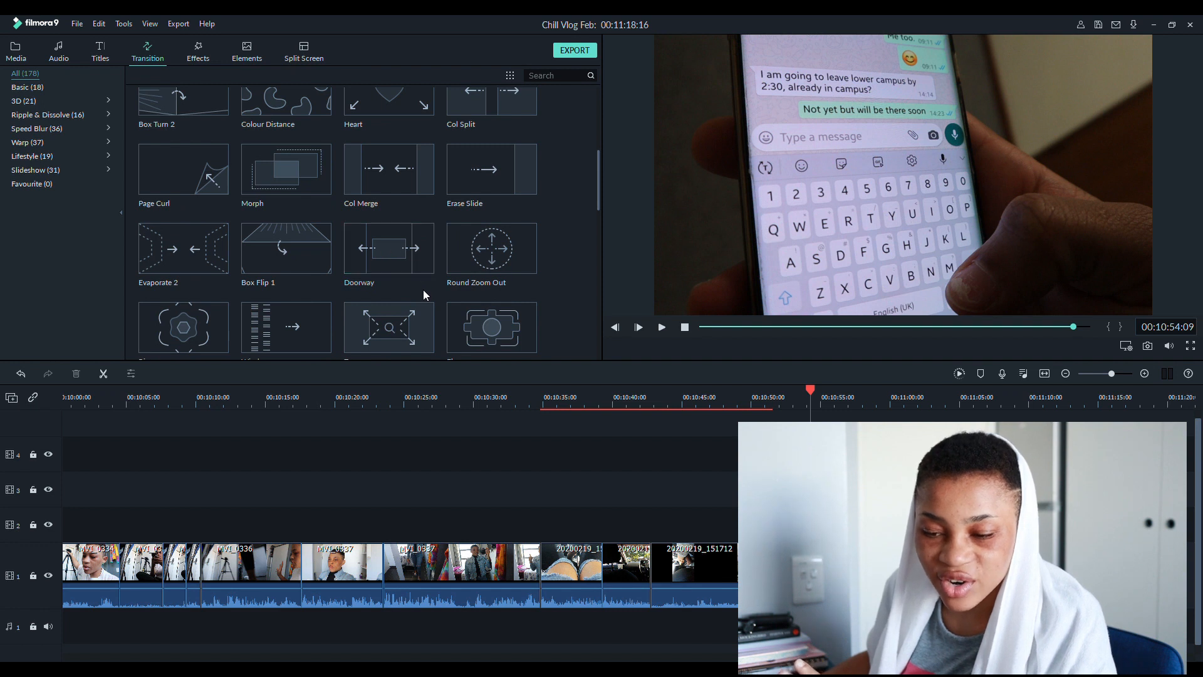
pyautogui.moveTo(599, 192); pyautogui.dragTo(603, 198)
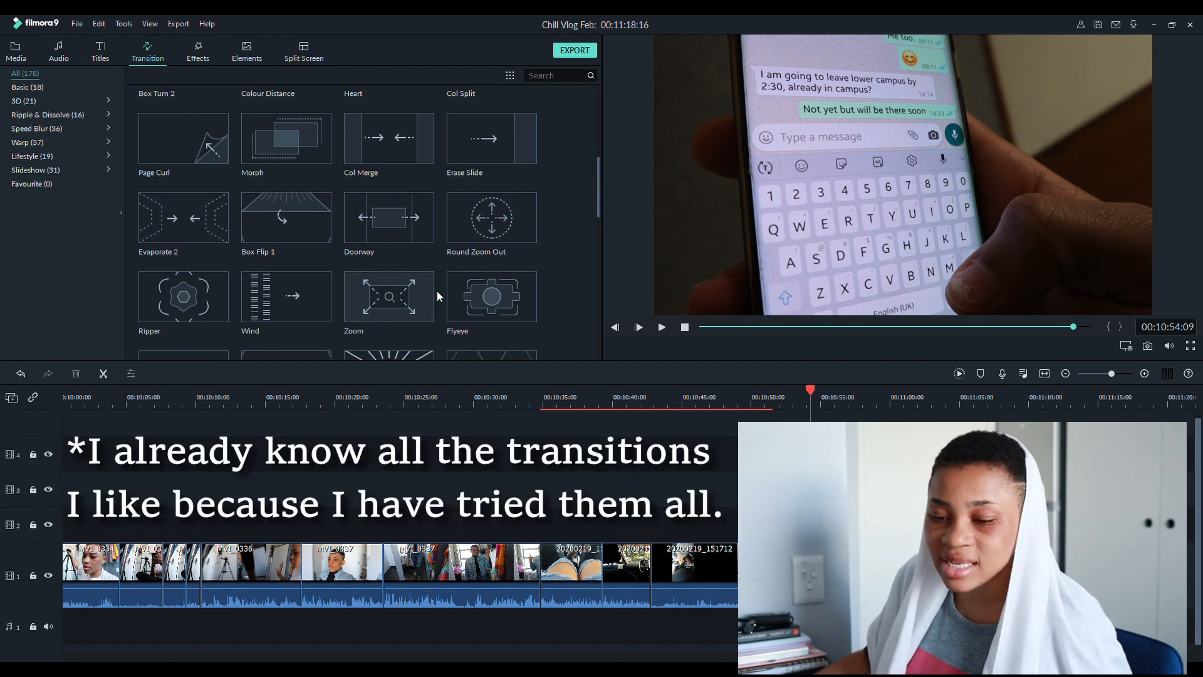
pyautogui.click(407, 299)
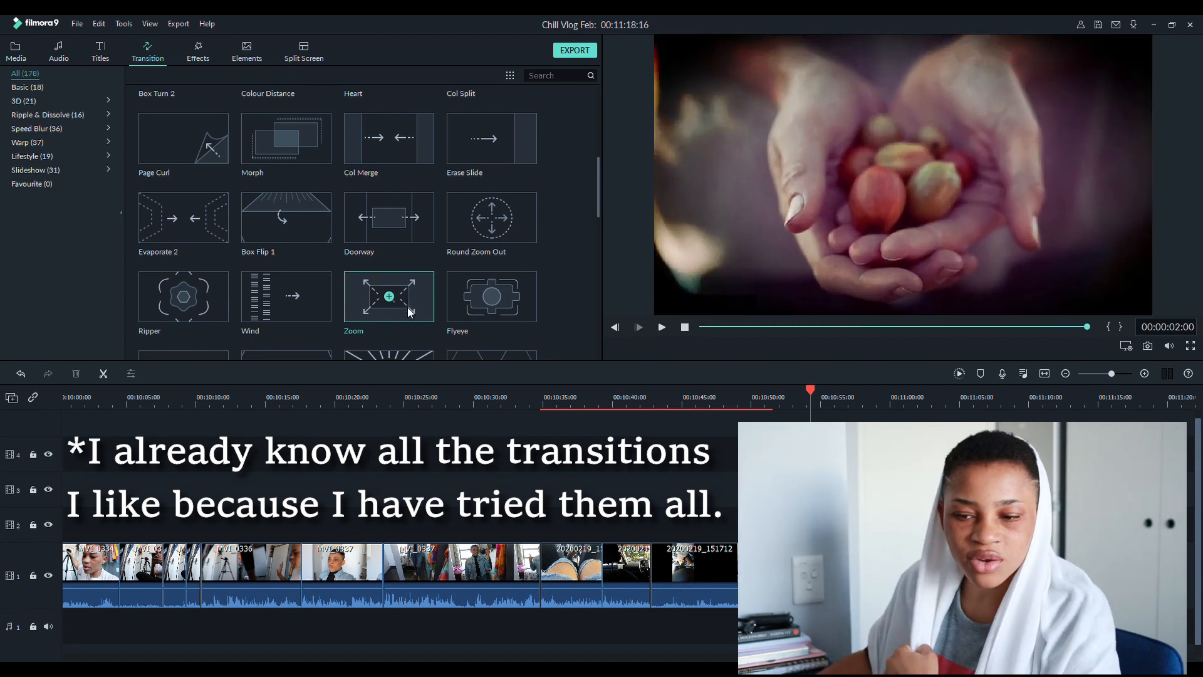
pyautogui.click(521, 301)
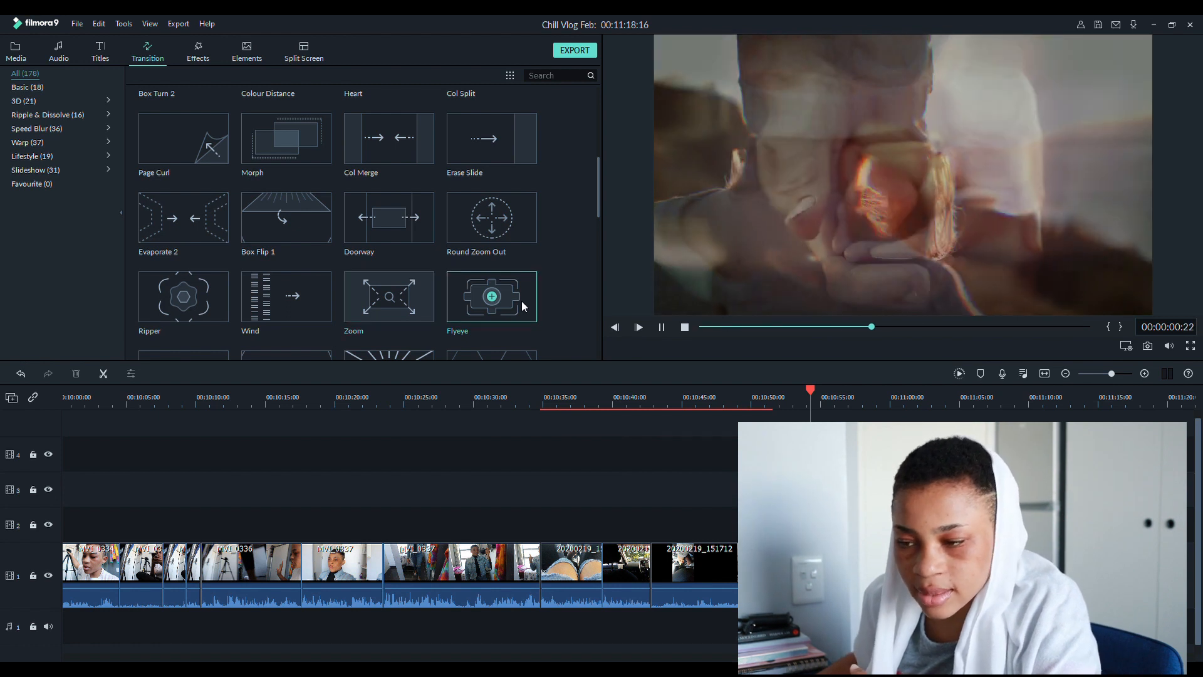
pyautogui.scroll(-5, 552, 242)
pyautogui.scroll(-3, 551, 242)
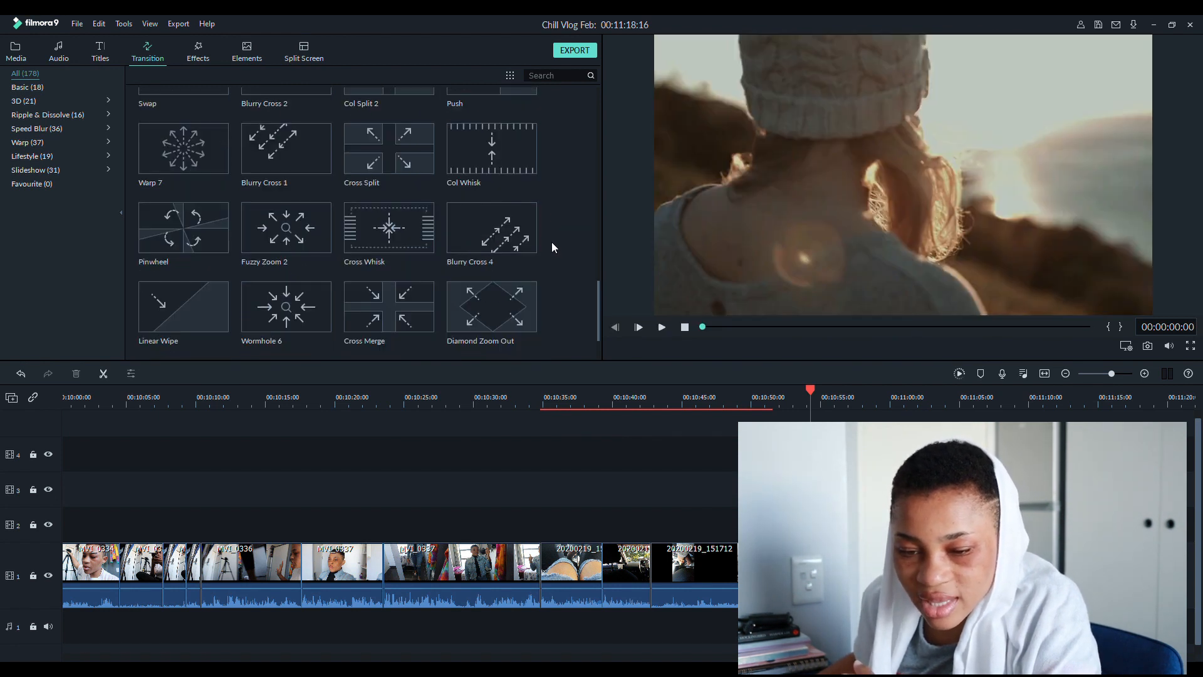
pyautogui.click(305, 233)
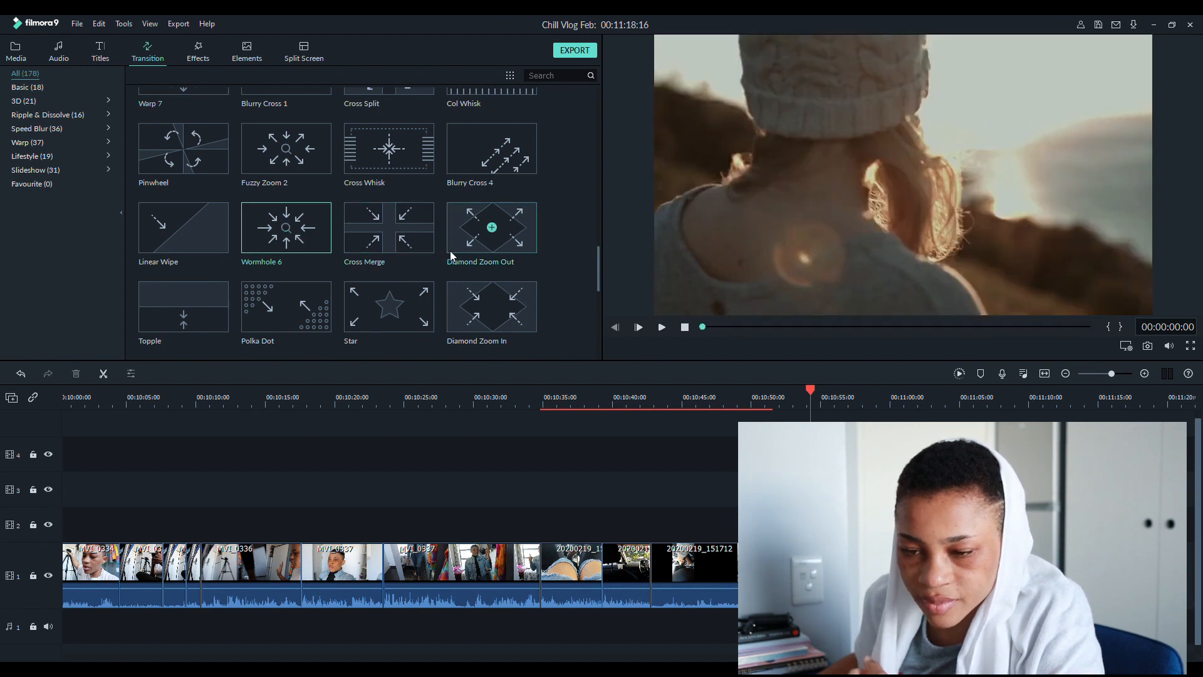
pyautogui.scroll(-3, 450, 251)
pyautogui.click(322, 234)
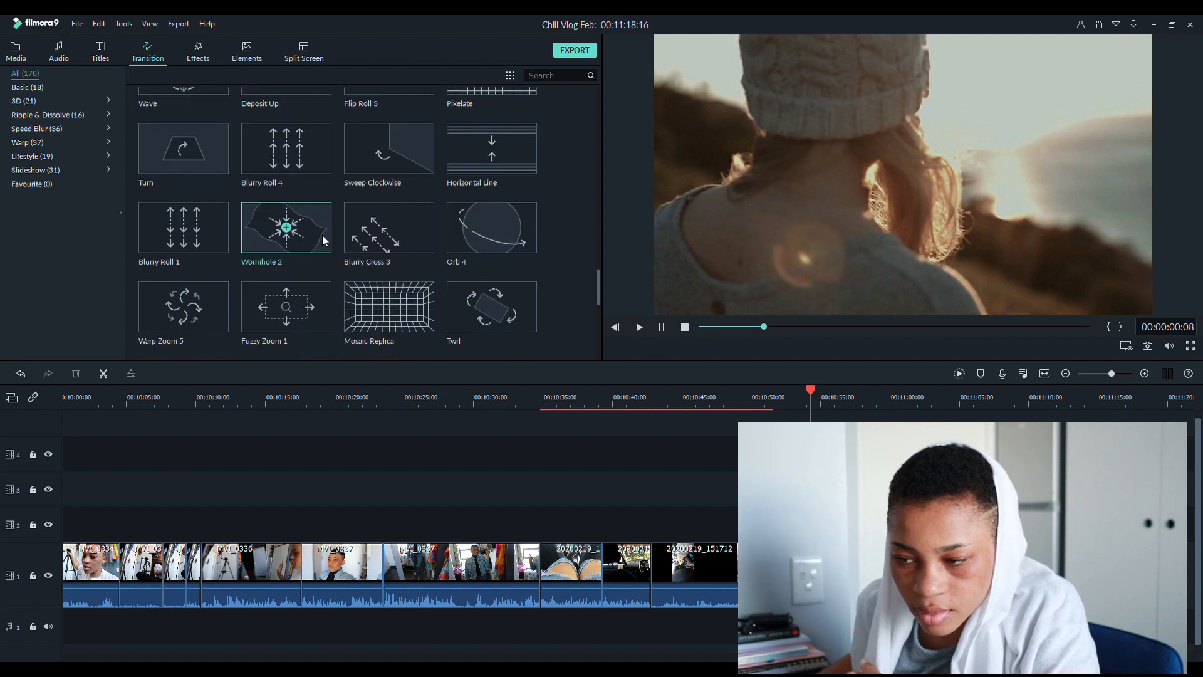
pyautogui.scroll(5, 335, 234)
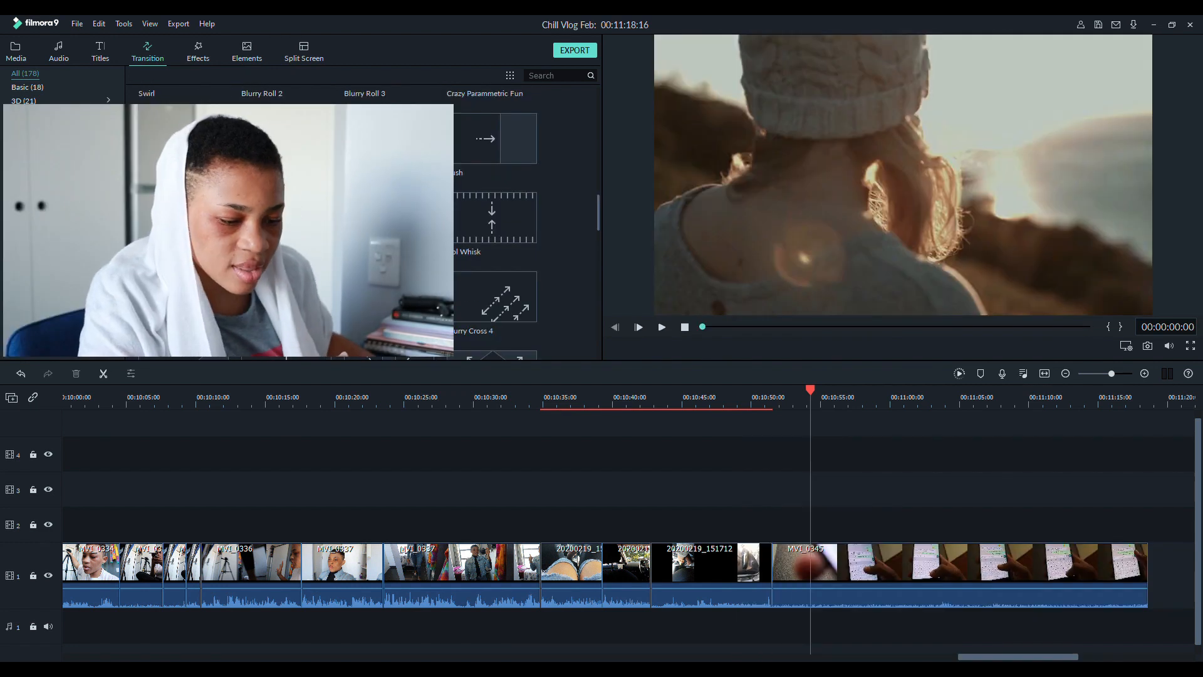
# Try a transition on the cut between 20200219_151712 and MVI_0345, shorten it and play it back
pyautogui.moveTo(322, 235); pyautogui.dragTo(770, 570)
pyautogui.click(758, 396)
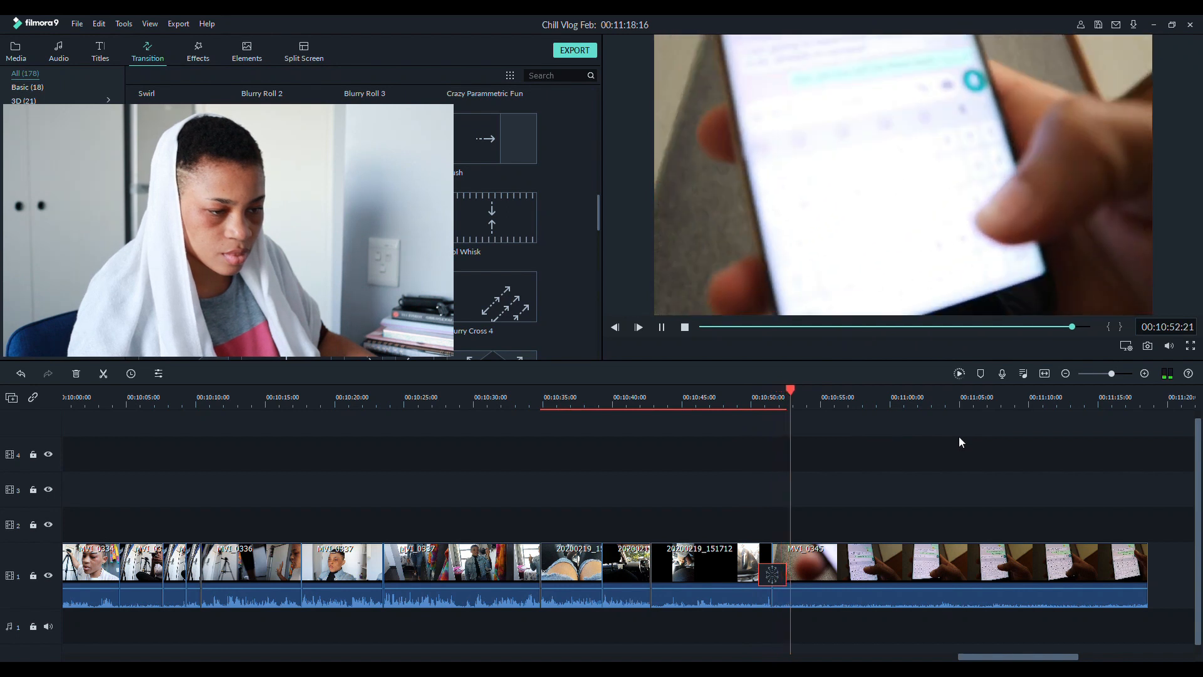
pyautogui.click(789, 575)
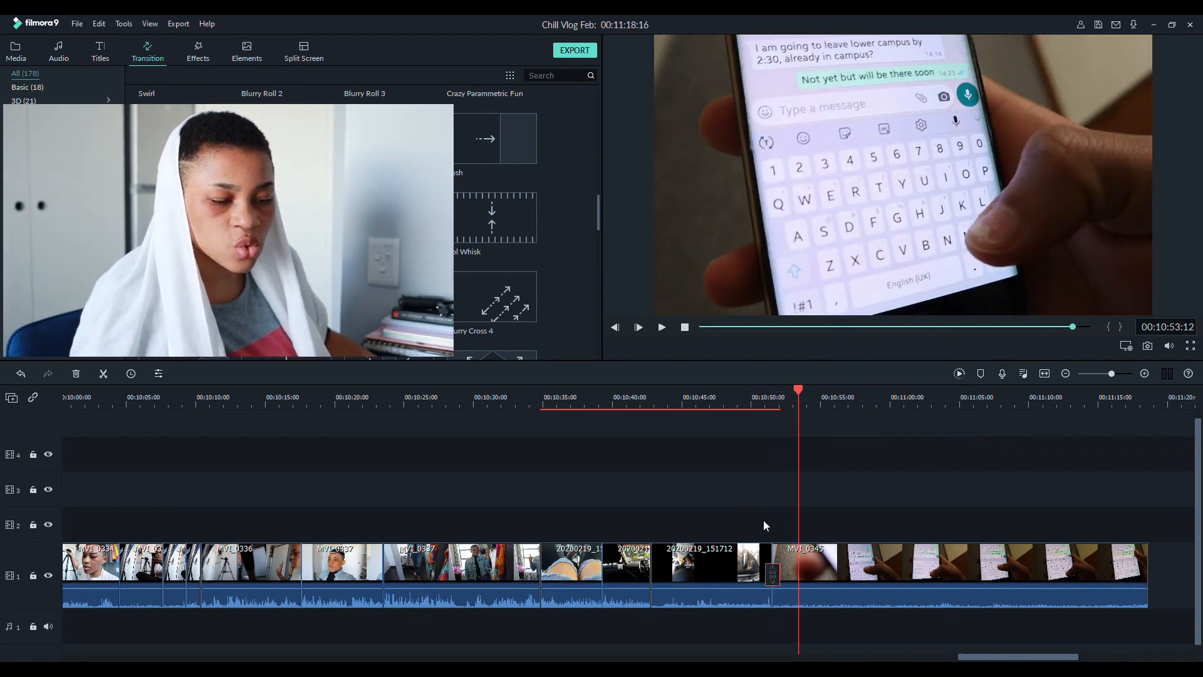
pyautogui.click(755, 405)
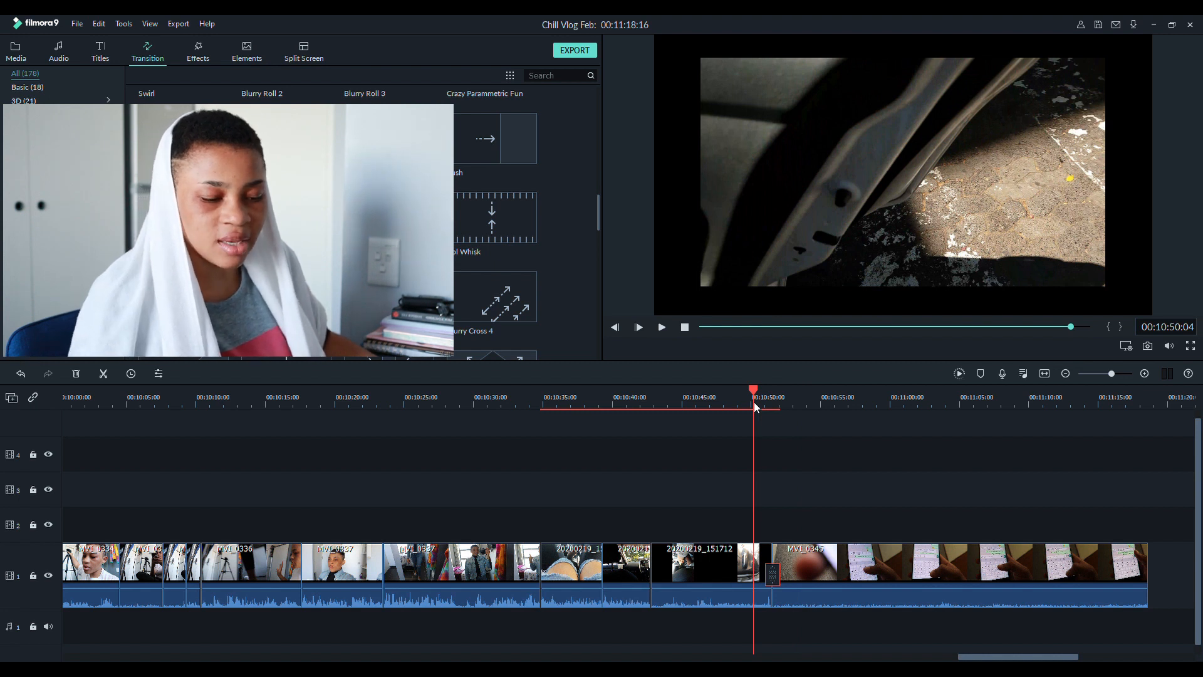
pyautogui.press('space')
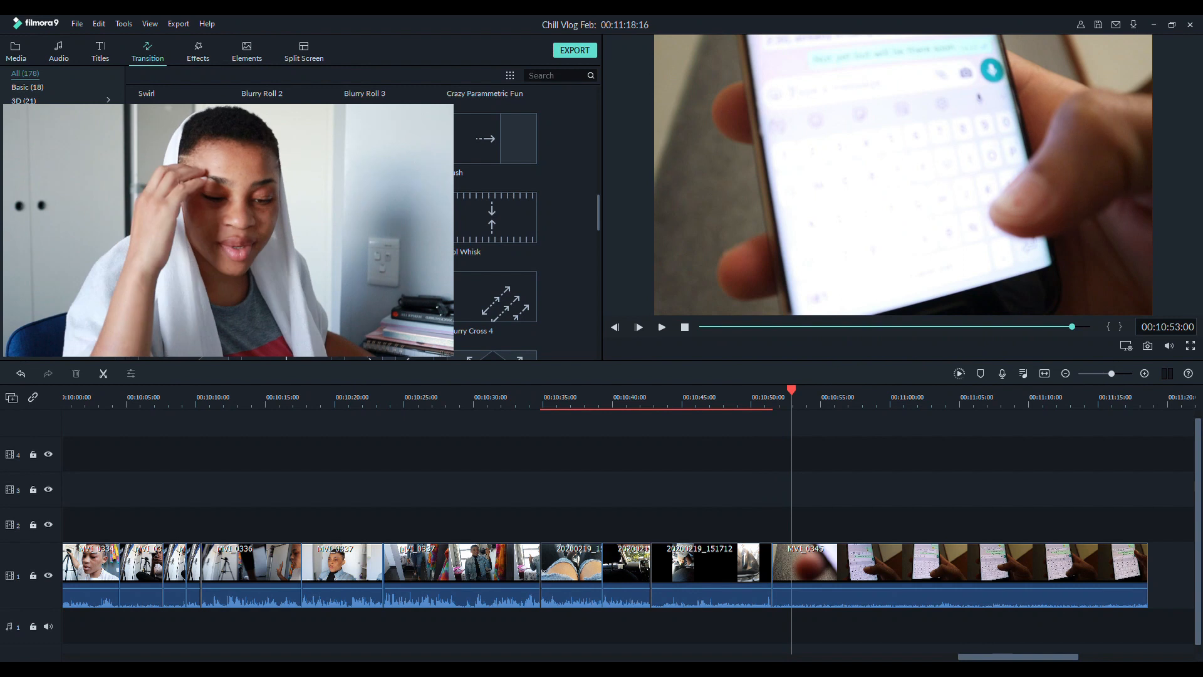
# Add a different transition at the end of the 20200219_151712 clip, just before MVI_0345, and play it back
pyautogui.scroll(-7, 362, 223)
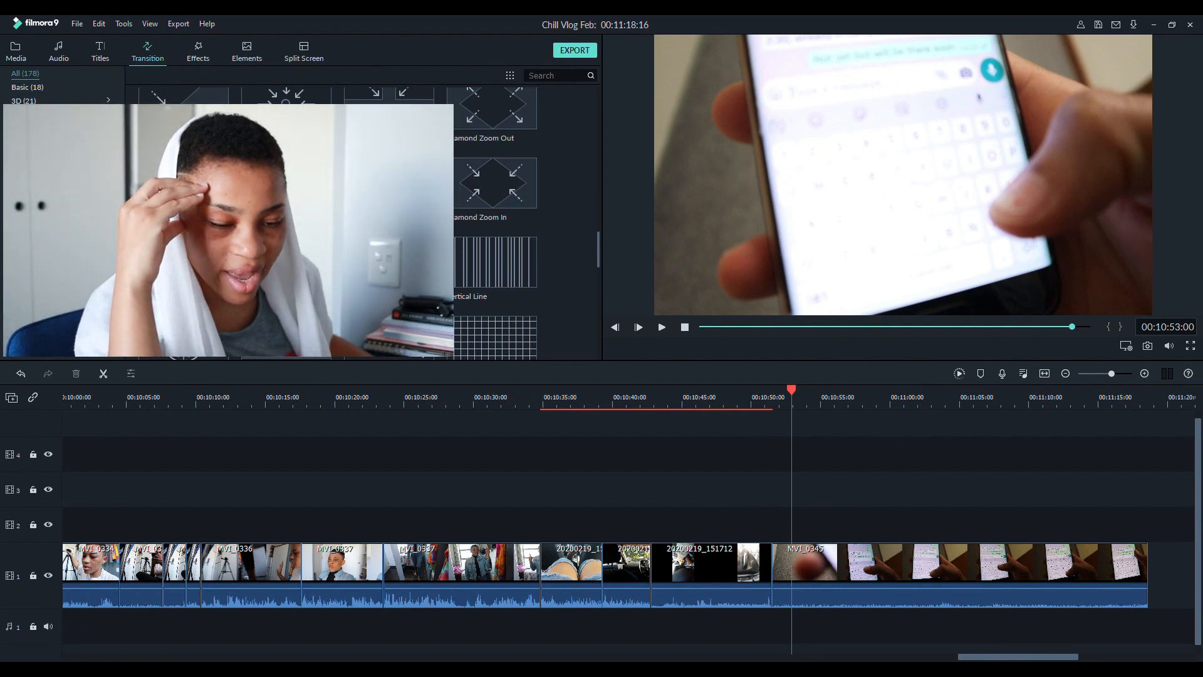
pyautogui.scroll(-5, 362, 223)
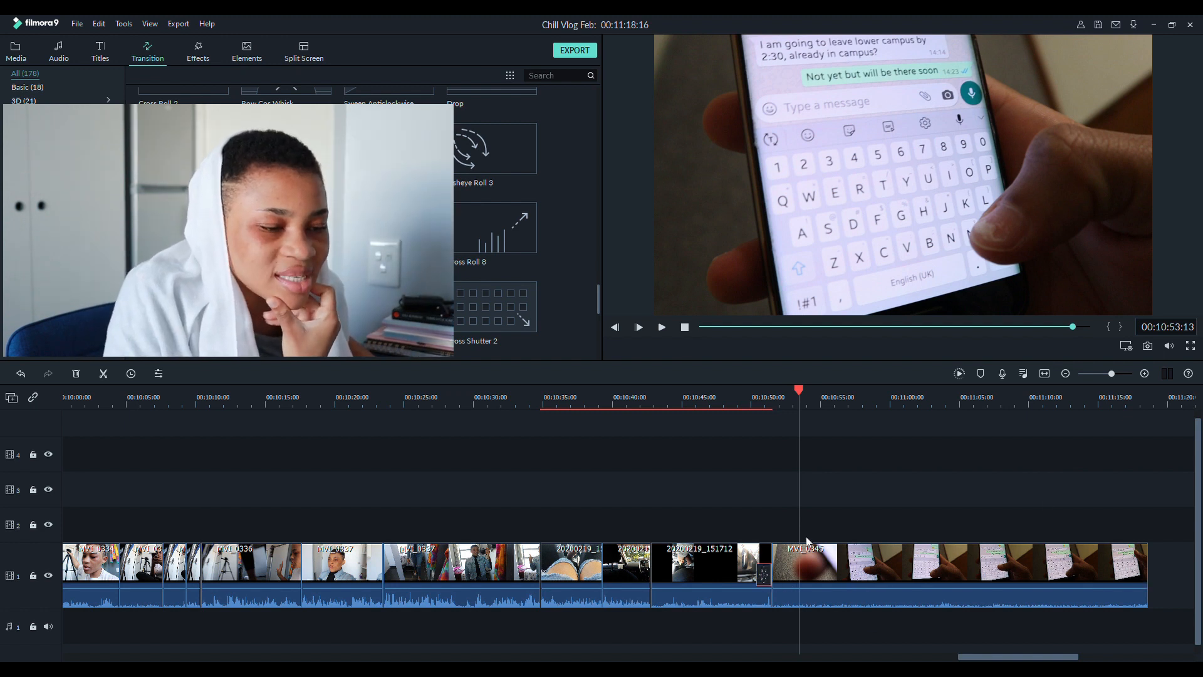
pyautogui.press('Up')
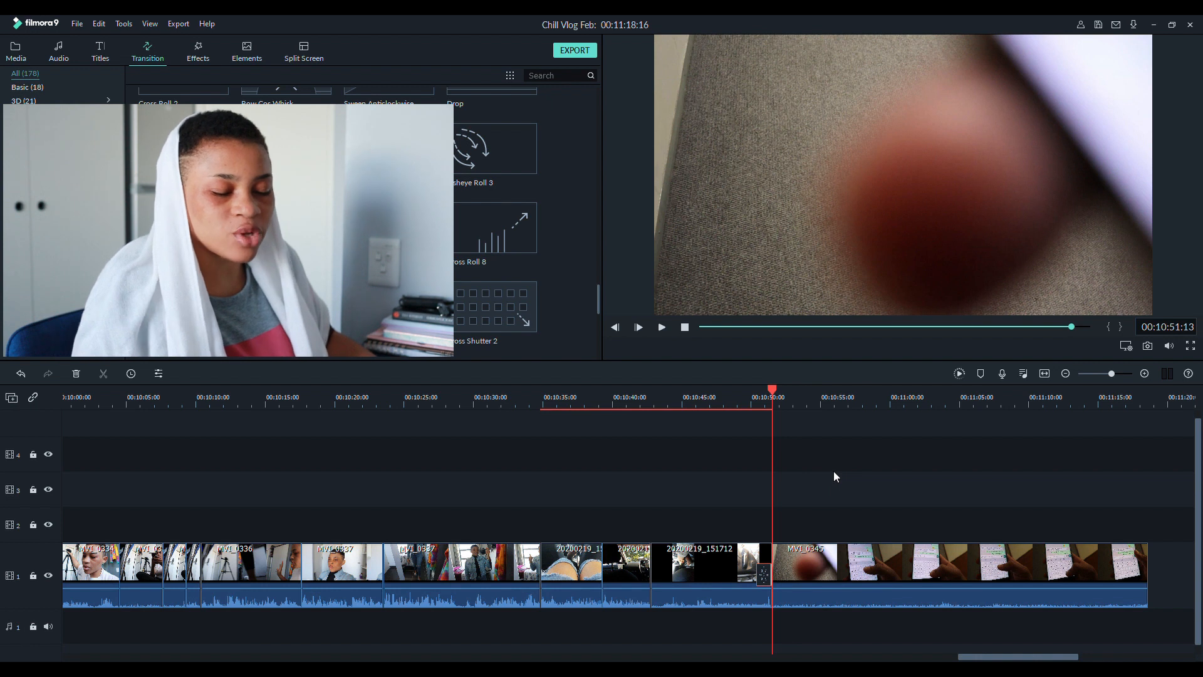
pyautogui.press('space')
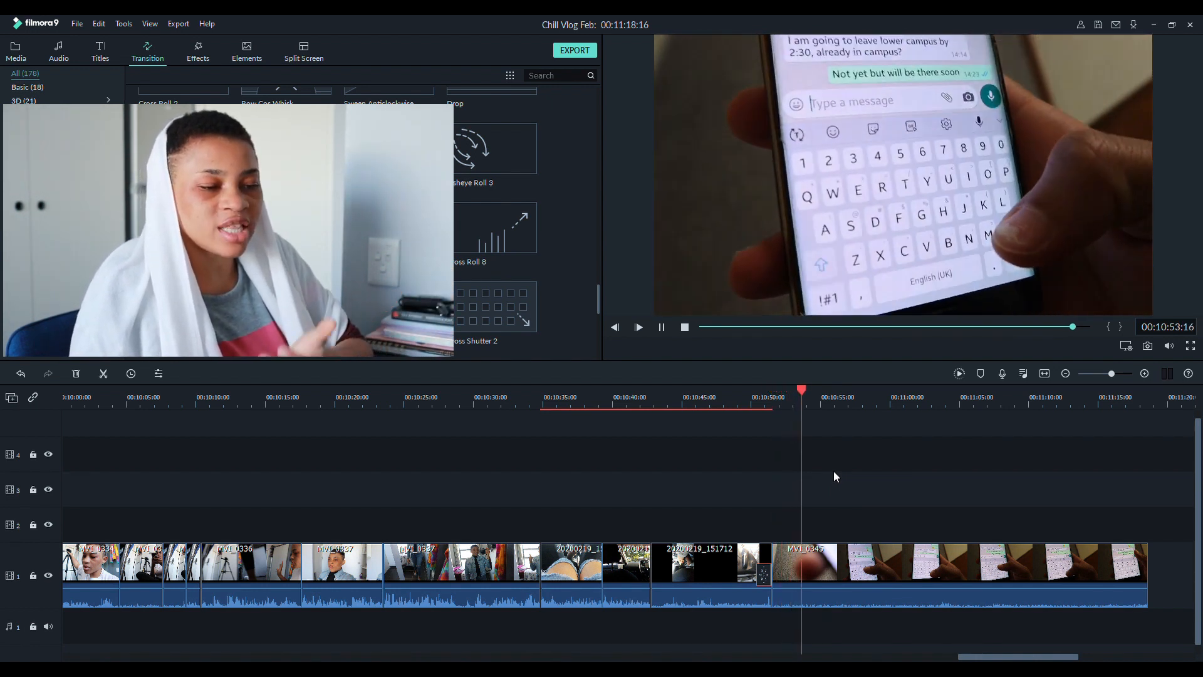
# Trim the start of the MVI_0345 clip by splitting it at 00:10:53:05 and deleting the part before the split
pyautogui.press('space')
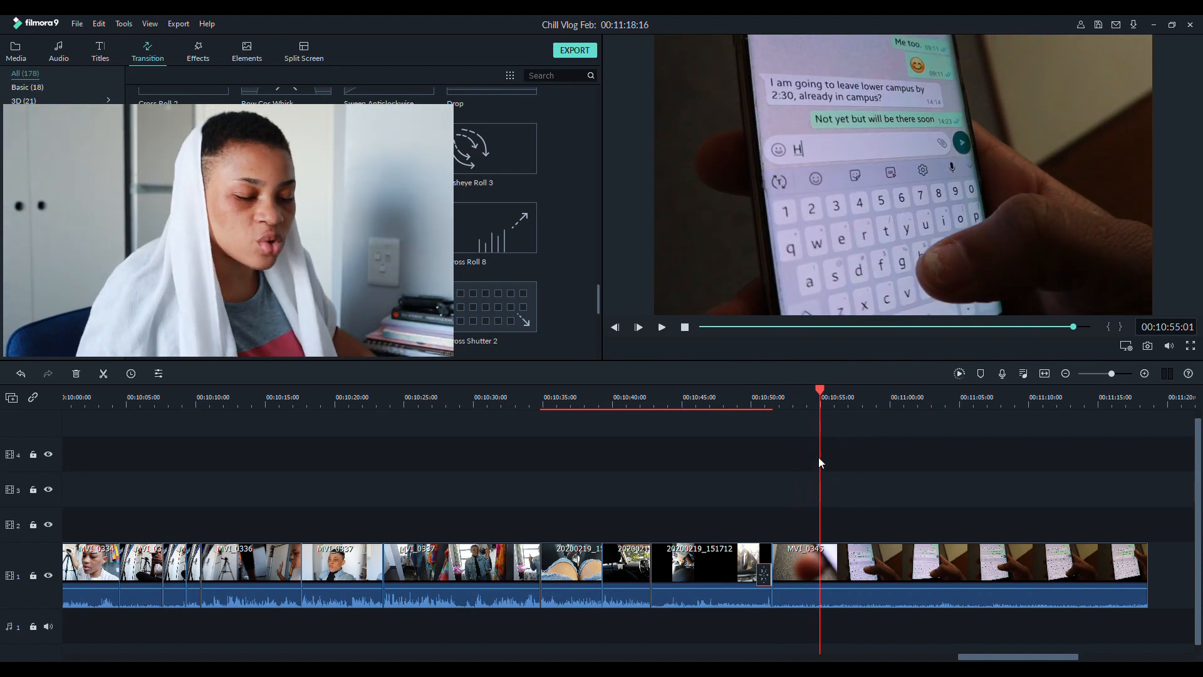
pyautogui.moveTo(796, 403)
pyautogui.mouseDown()
pyautogui.moveTo(776, 400)
pyautogui.moveTo(798, 394)
pyautogui.mouseUp()
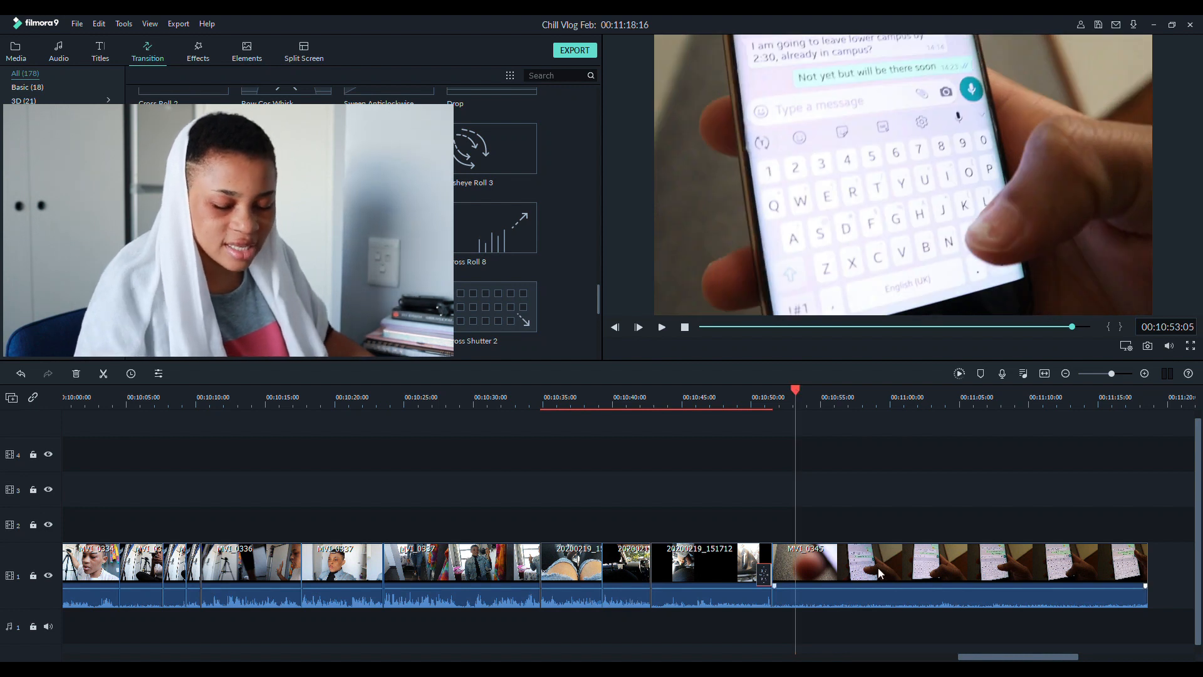
pyautogui.hotkey('ctrl', 'b')
pyautogui.press('Delete')
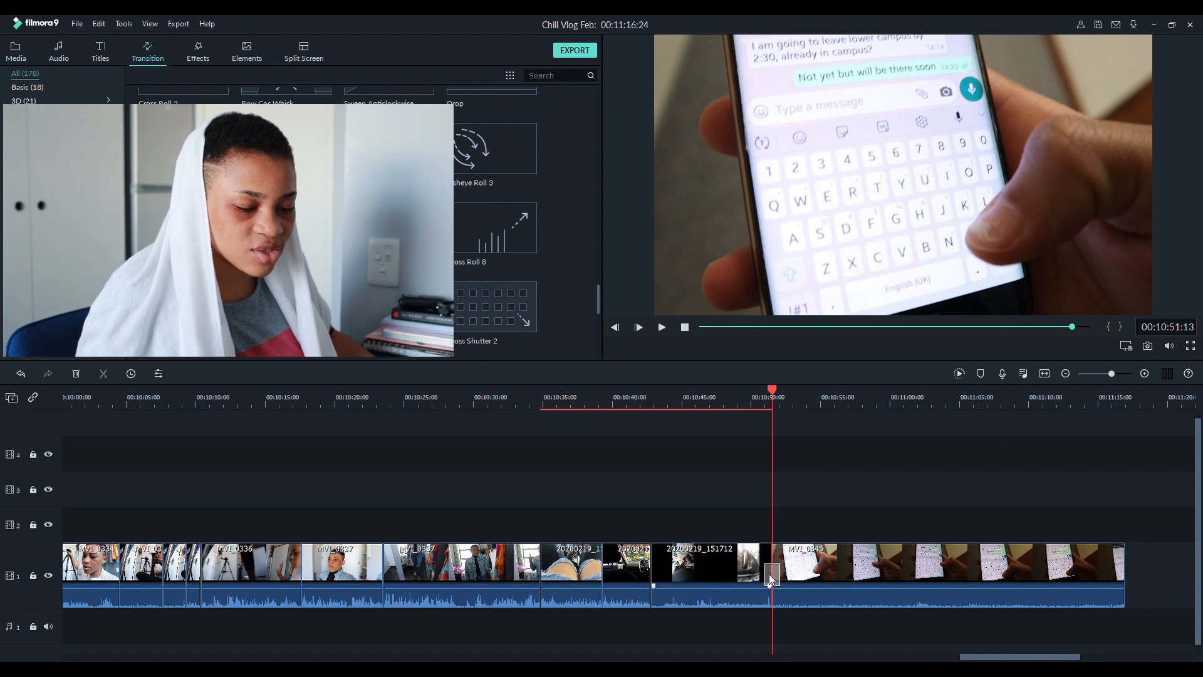
# Play back the transition on the cut between the 20200219_151712 and MVI_0345 clips
pyautogui.press('space')
pyautogui.click(755, 397)
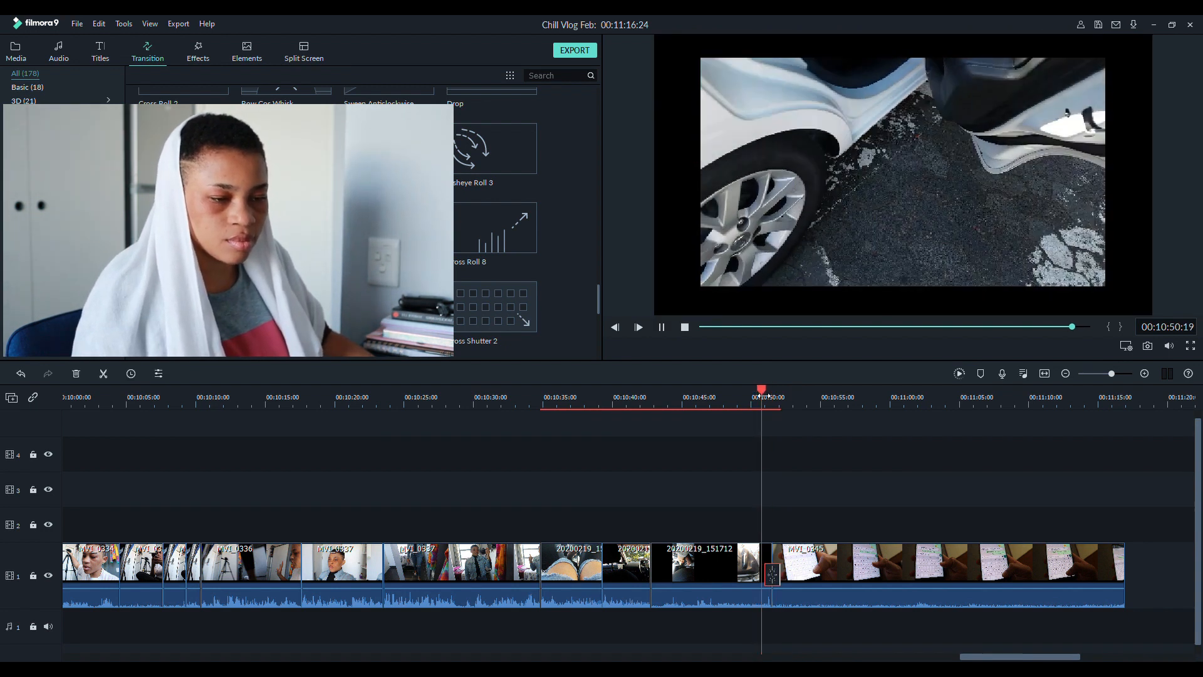
pyautogui.press('space')
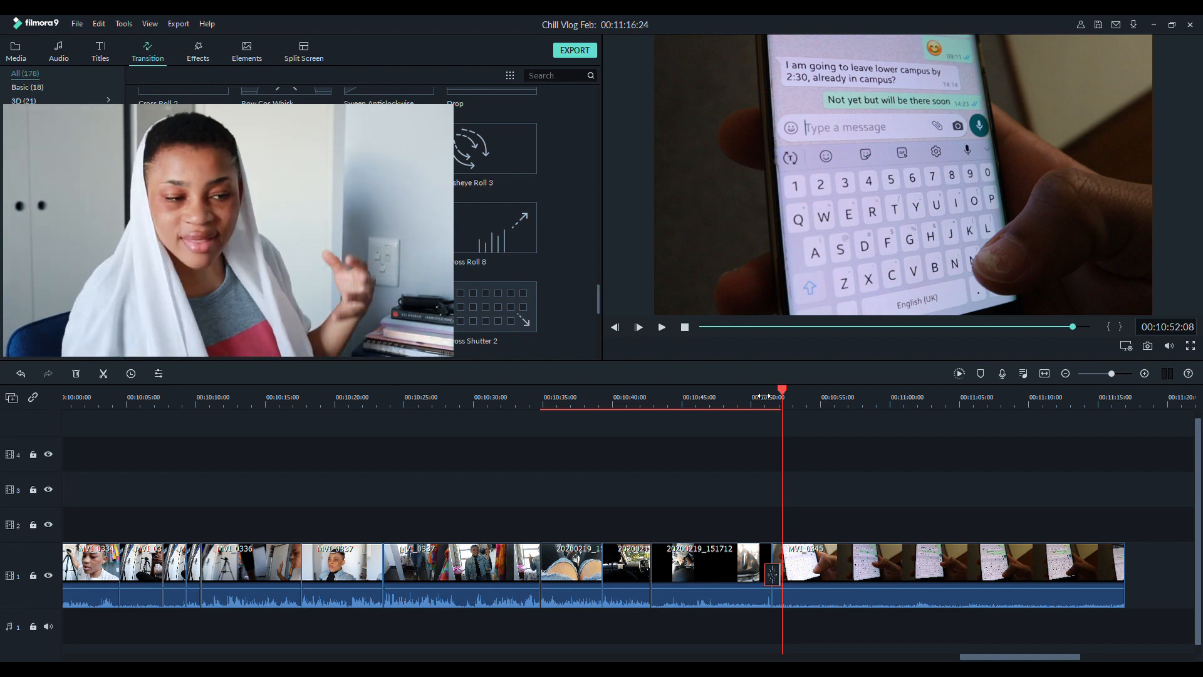
pyautogui.click(752, 396)
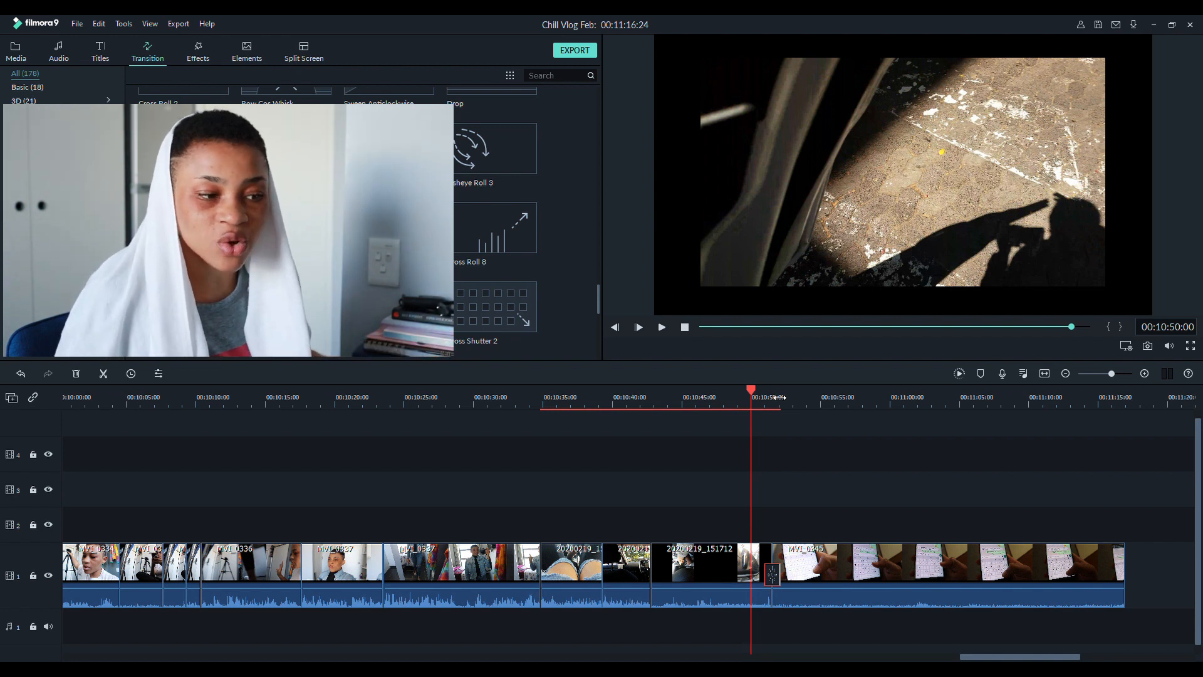
pyautogui.press('space')
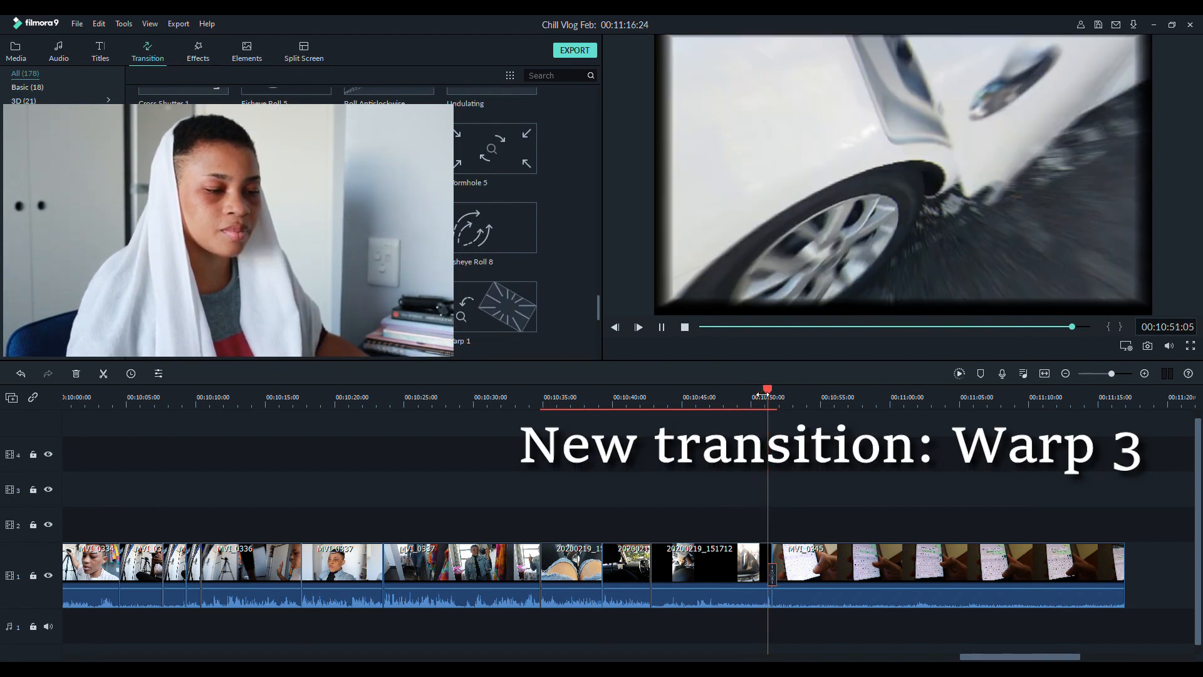
pyautogui.press('space')
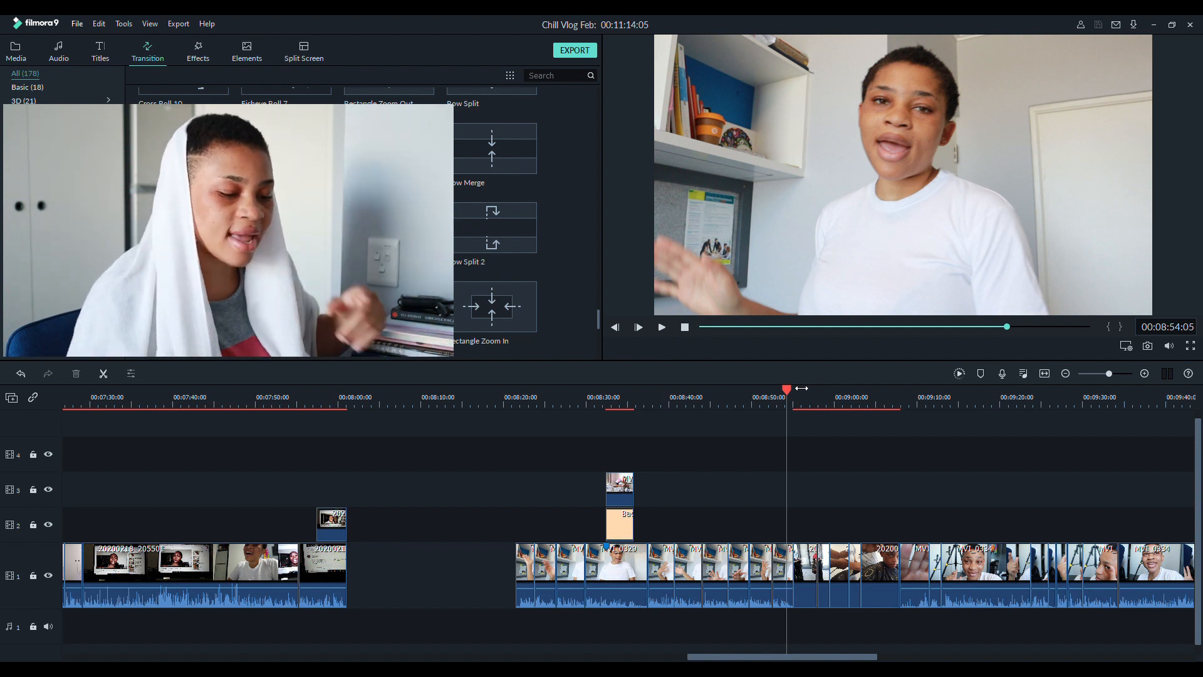
# Play the hand-wave footage near 00:08:54 and go frame by frame to the cut into the barber chair clip at 00:08:55:01
pyautogui.press('space')
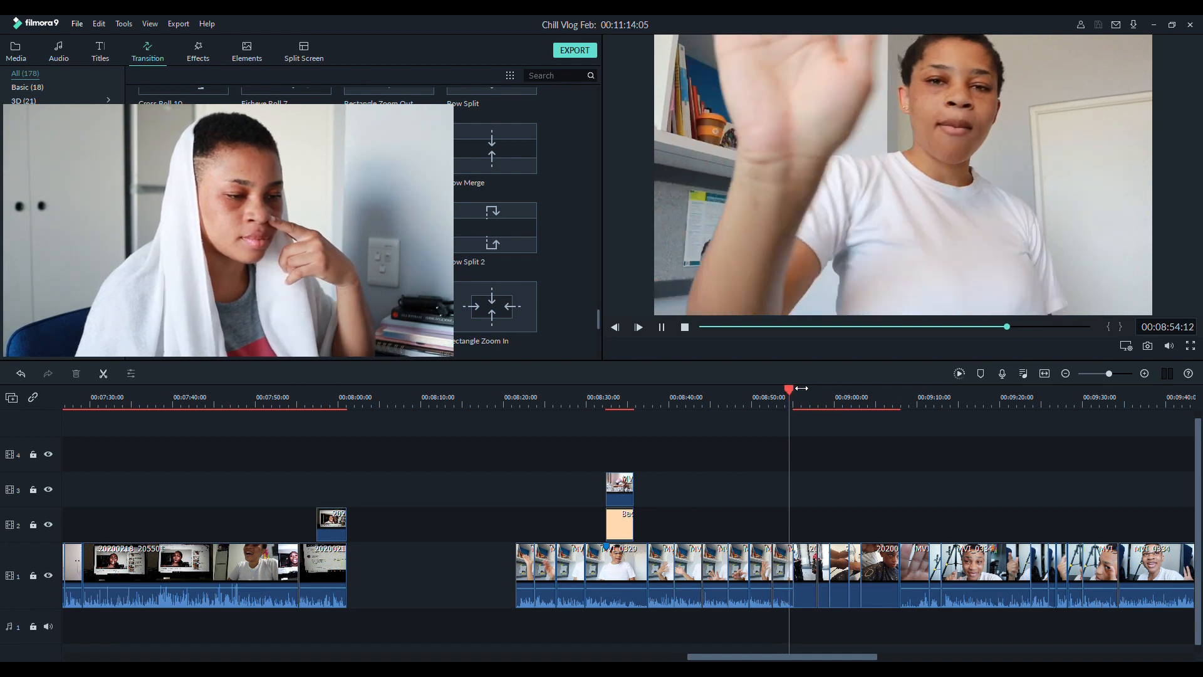
pyautogui.press('space')
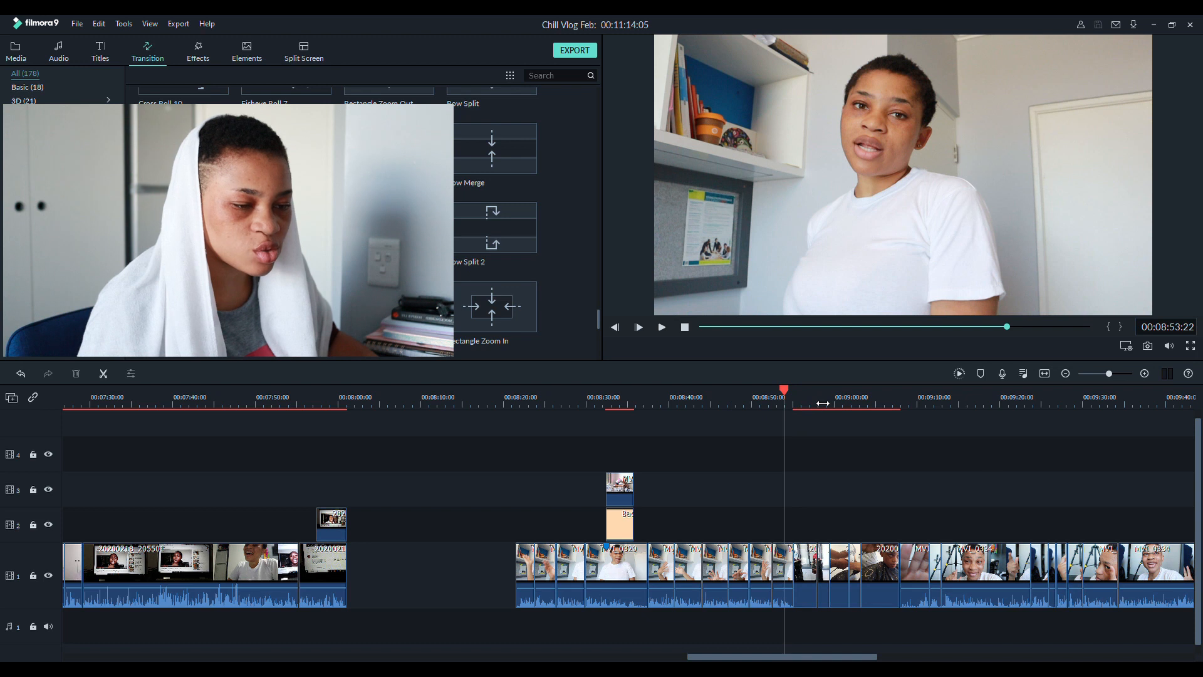
pyautogui.click(807, 580)
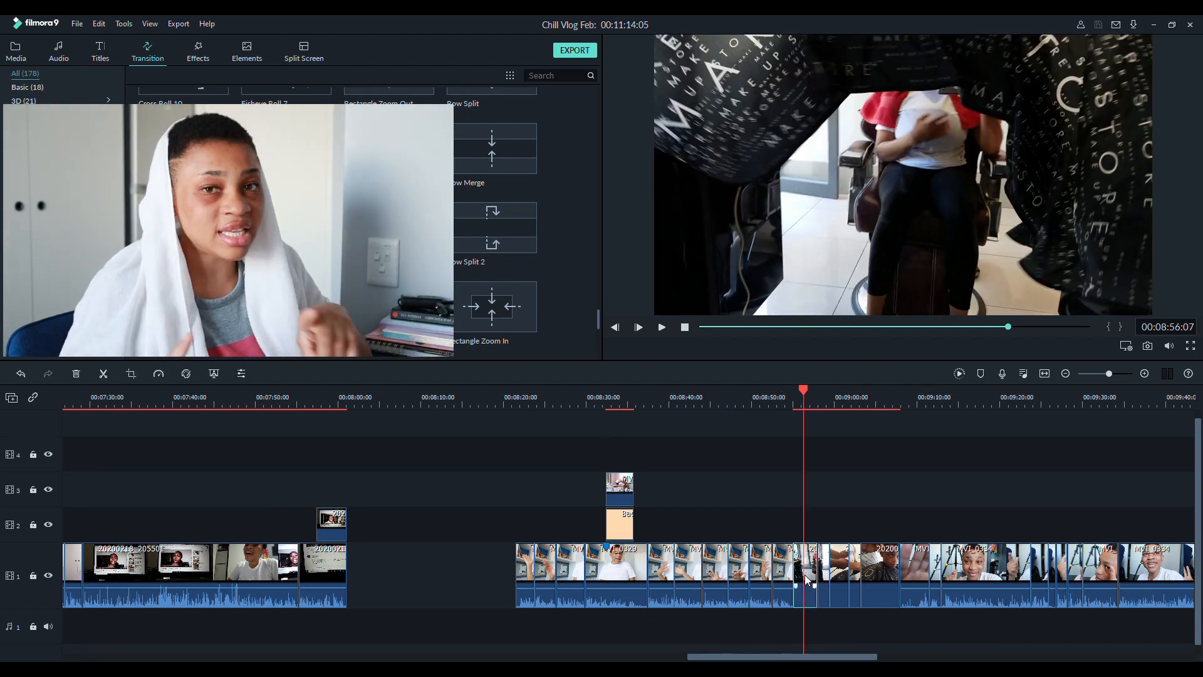
pyautogui.click(790, 405)
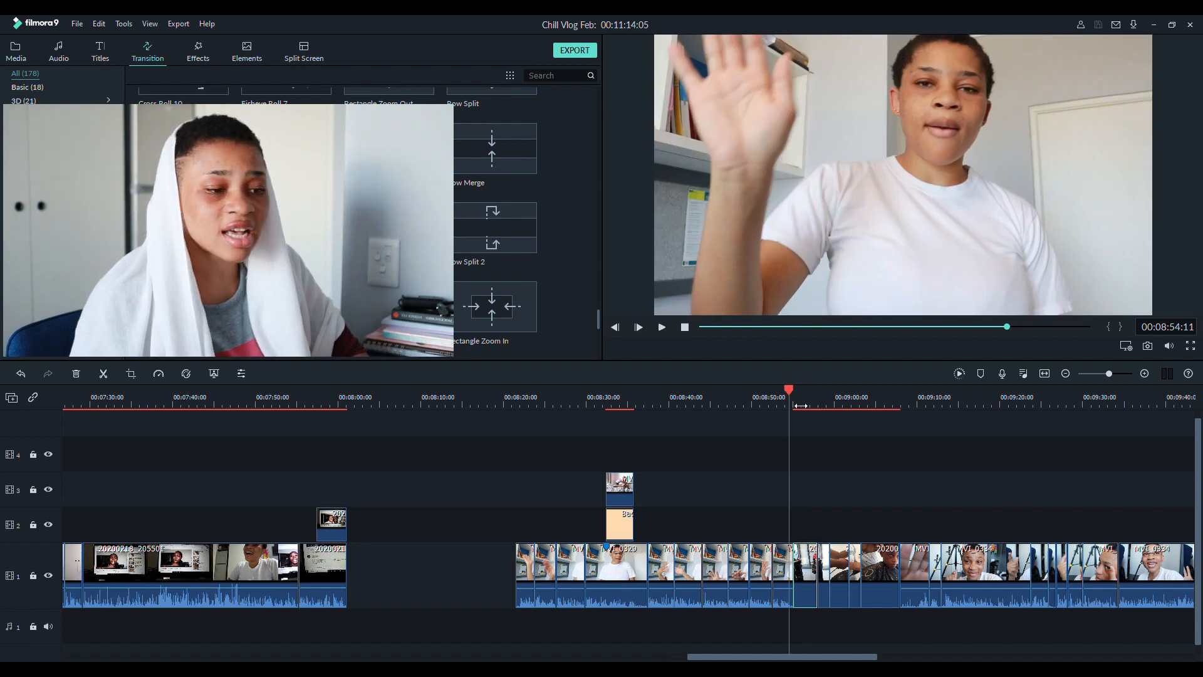
pyautogui.press('Right')
pyautogui.press('Right')
pyautogui.press('Right')
pyautogui.press('Right')
pyautogui.press('Right')
pyautogui.press('Right')
pyautogui.press('Right')
pyautogui.press('Right')
pyautogui.press('Right')
pyautogui.press('Right')
pyautogui.press('Right')
pyautogui.press('Right')
pyautogui.press('Right')
pyautogui.press('Right')
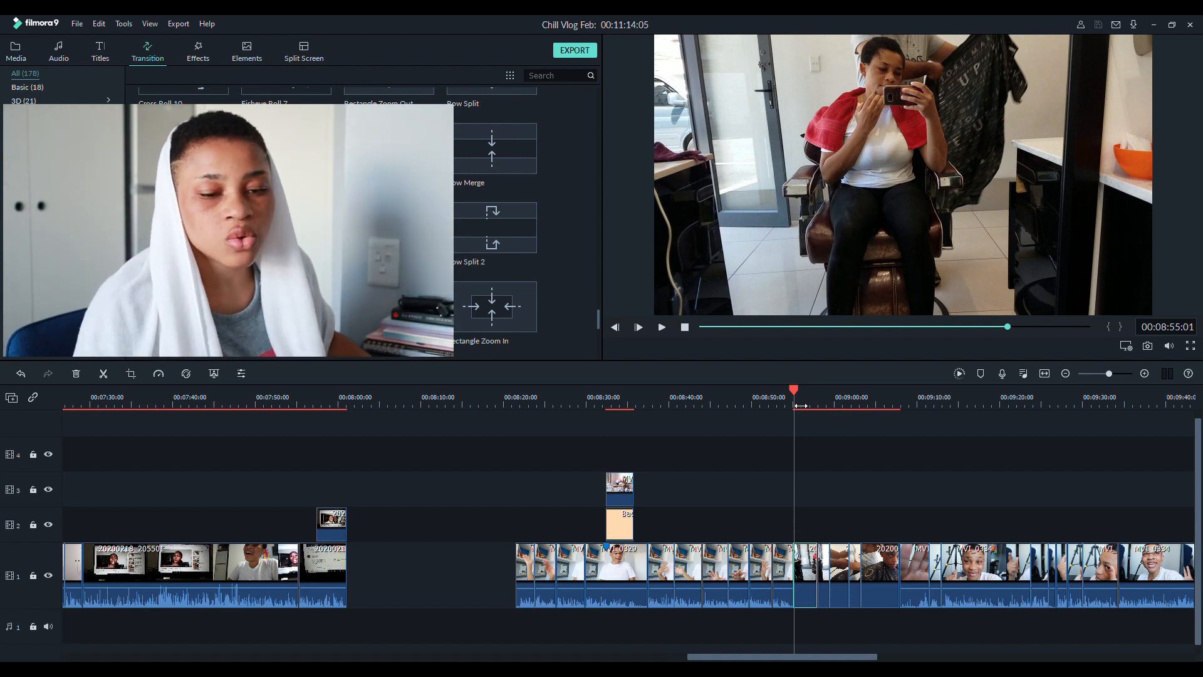
pyautogui.scroll(5, 495, 220)
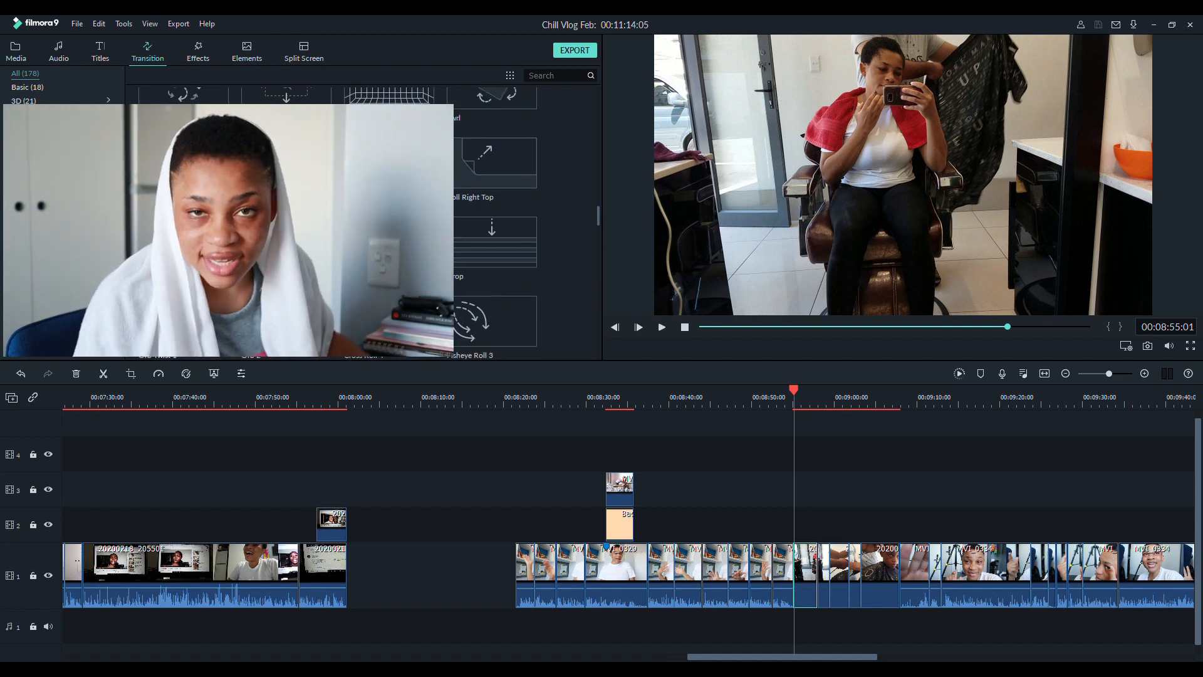
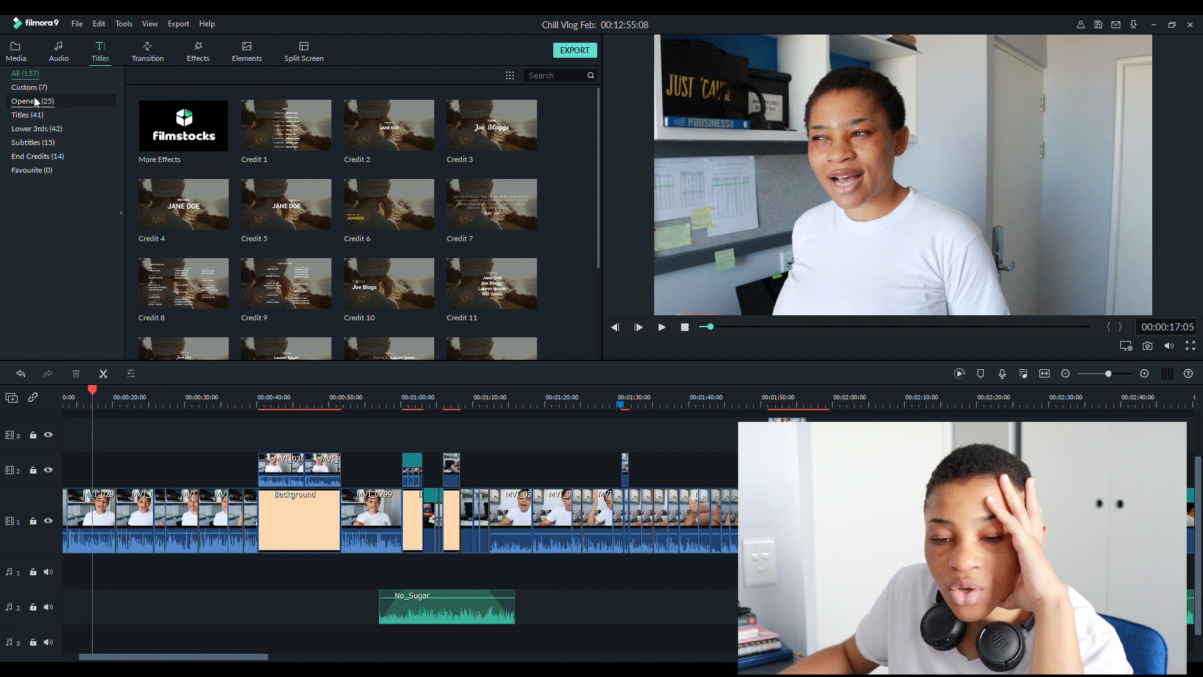
# Browse the Openers and Lower 3rds title presets and preview Lower Third 39
pyautogui.click(33, 102)
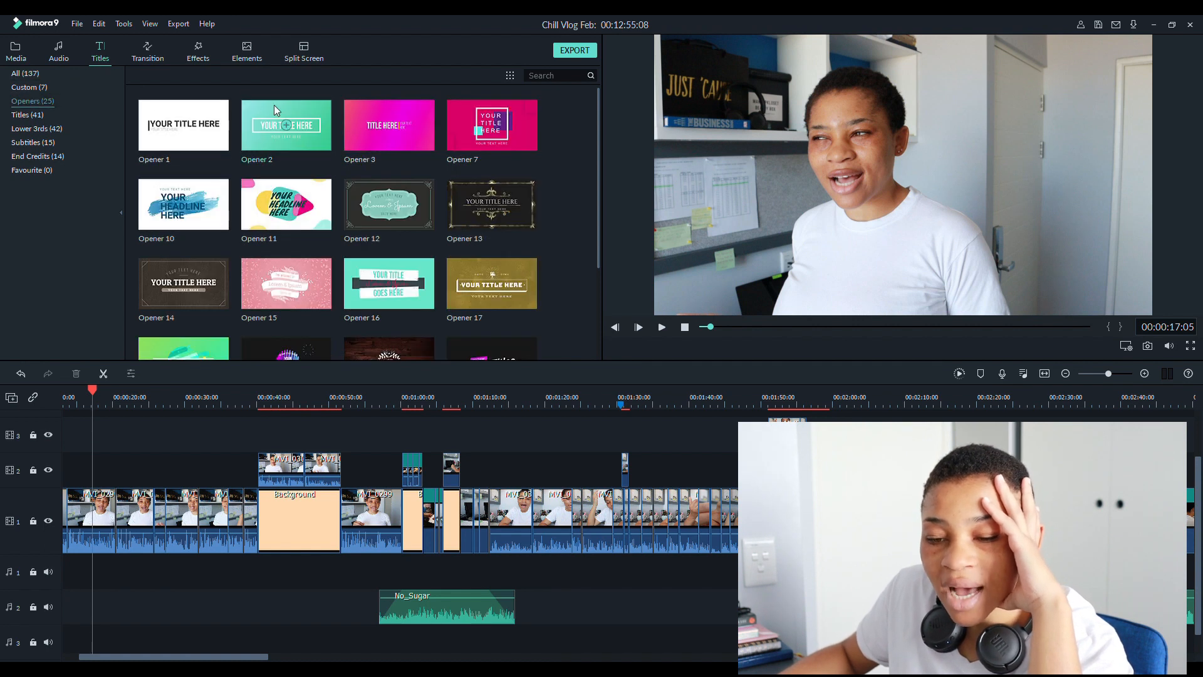
pyautogui.scroll(-5, 306, 189)
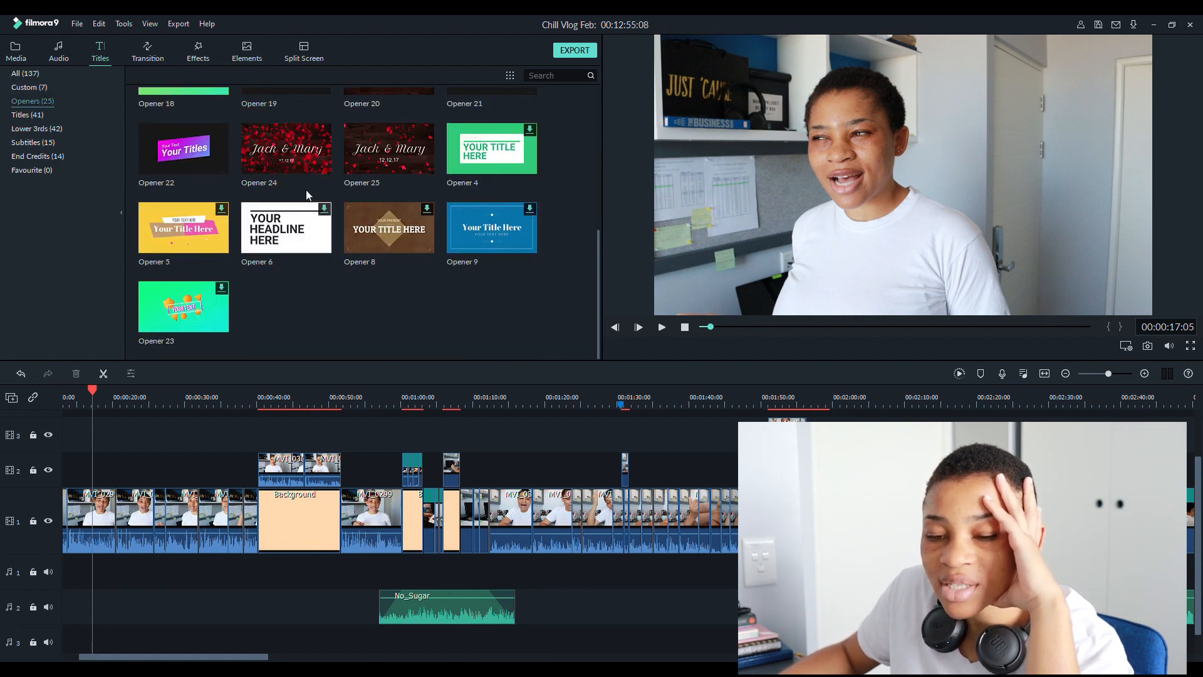
pyautogui.scroll(5, 306, 189)
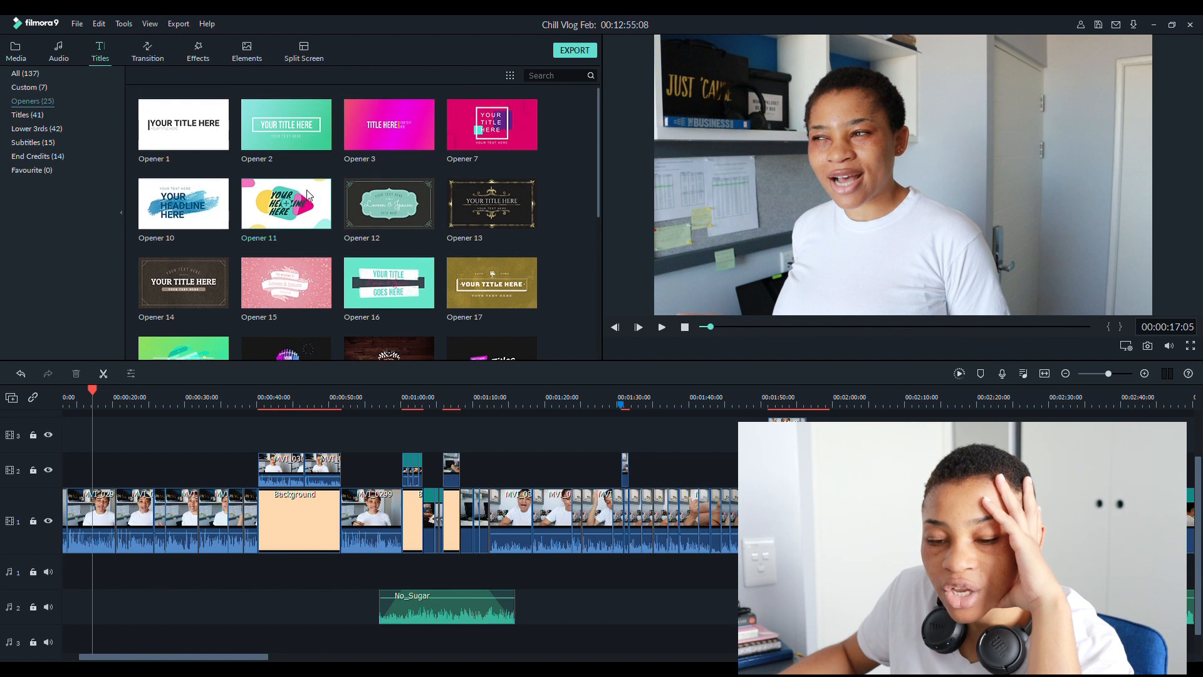
pyautogui.click(30, 127)
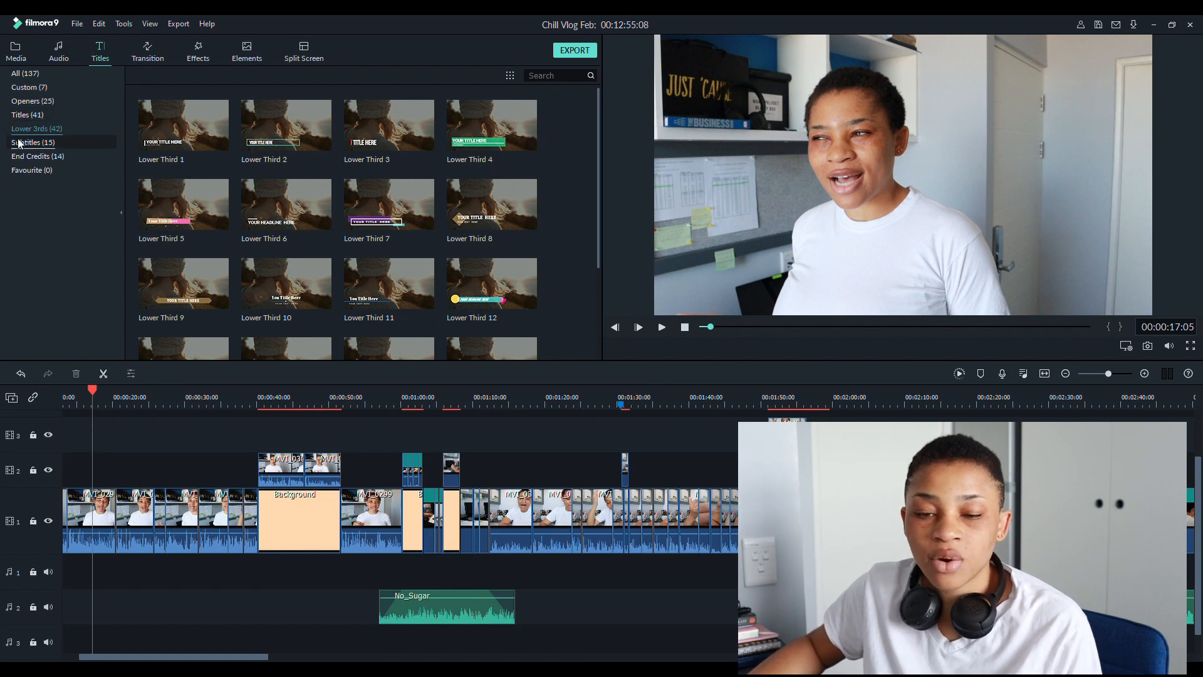
pyautogui.scroll(-1, 374, 126)
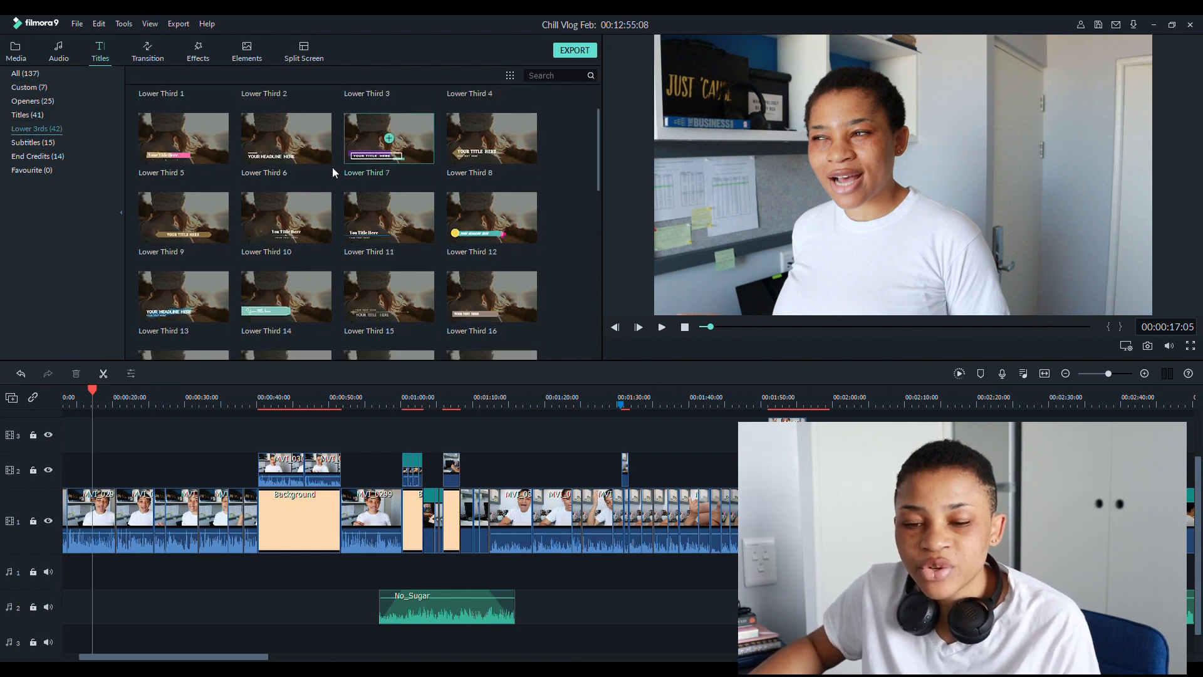
pyautogui.scroll(1, 332, 167)
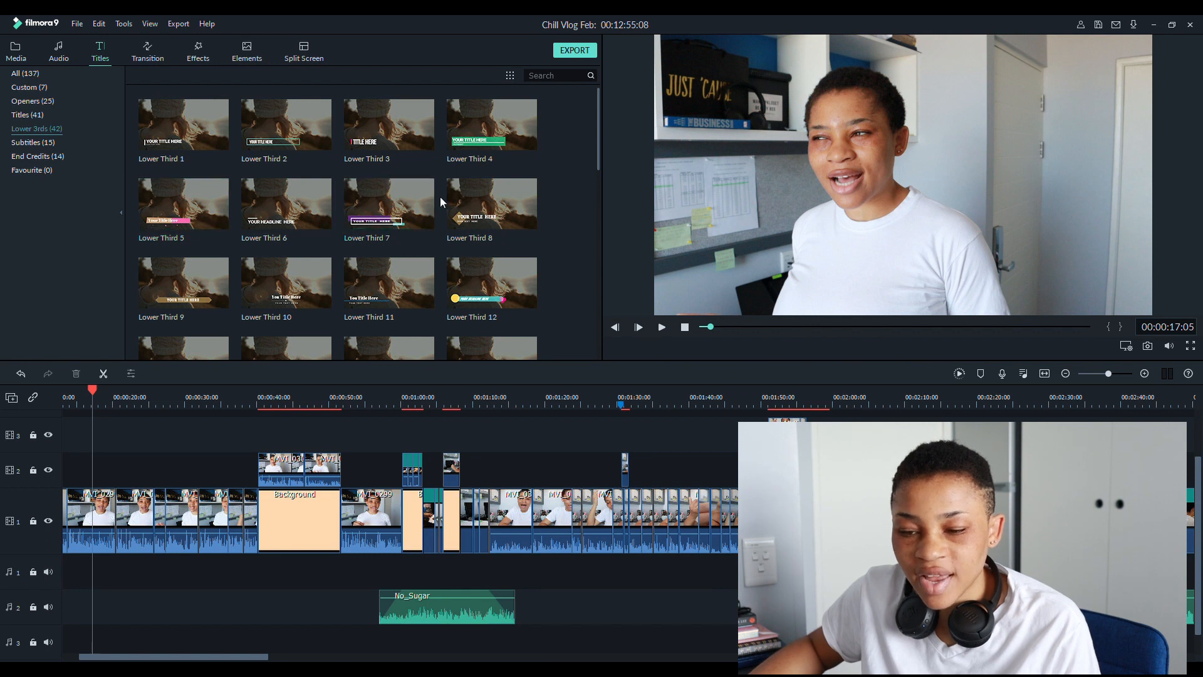
pyautogui.scroll(-9, 445, 195)
pyautogui.click(409, 227)
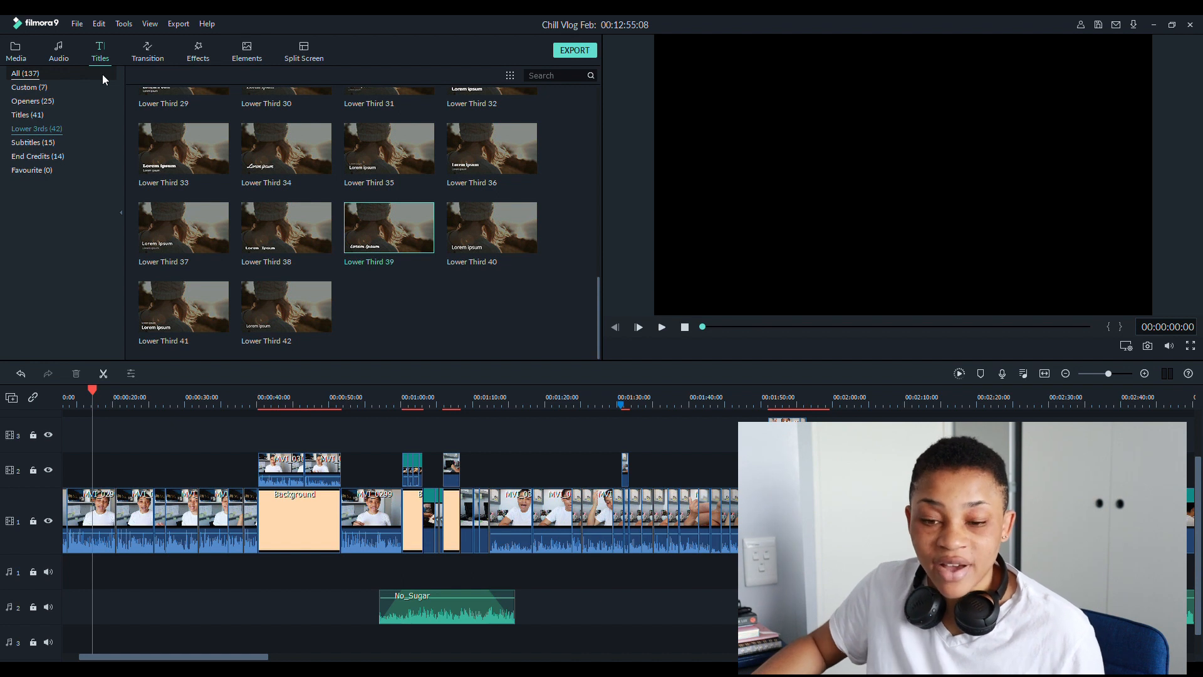
# Add the custom Amalfi title to video track 2 at 00:00:17:05 and play it back over the footage
pyautogui.click(30, 88)
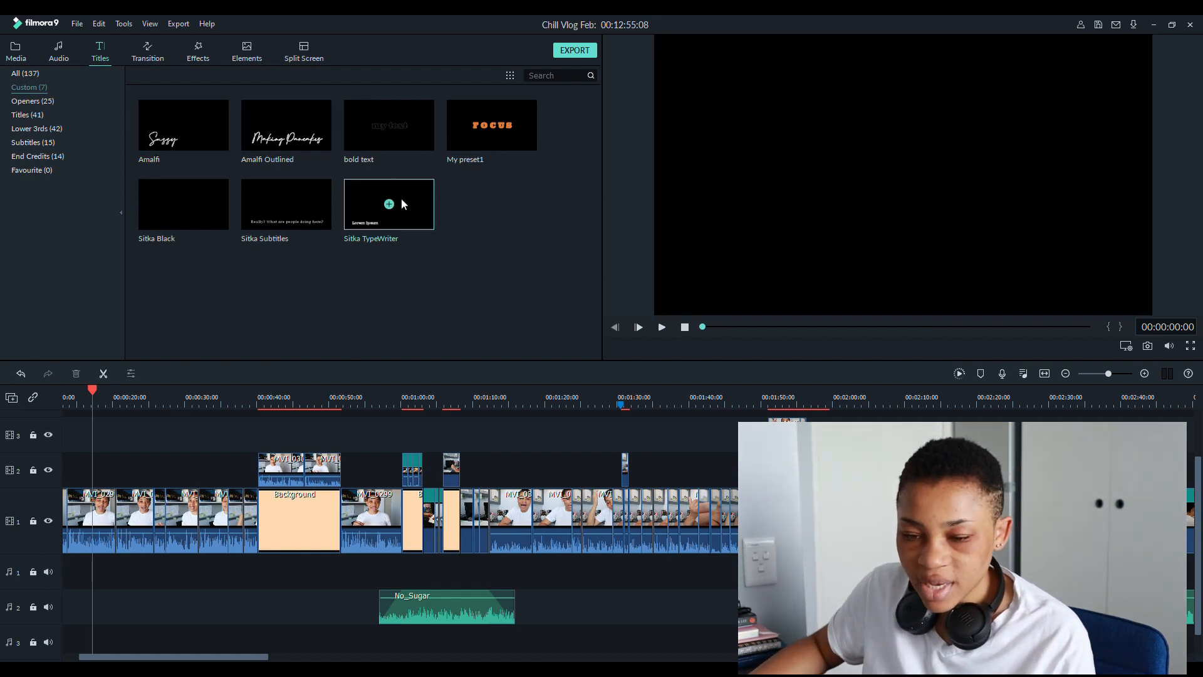
pyautogui.click(208, 122)
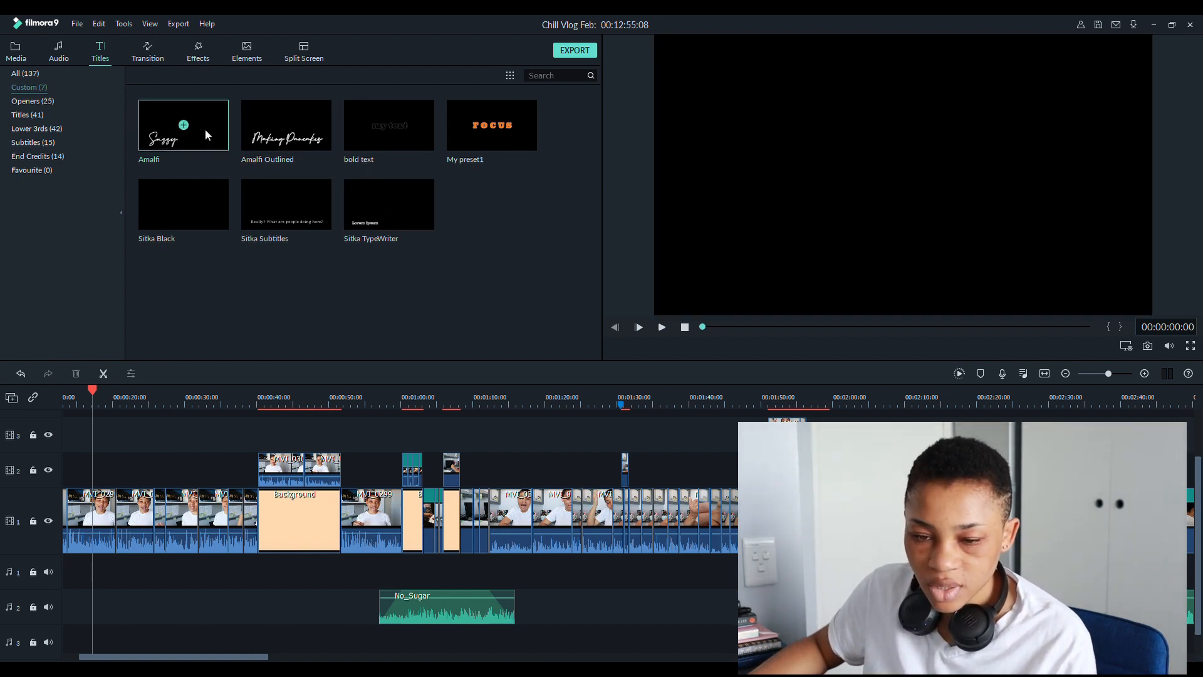
pyautogui.moveTo(201, 251); pyautogui.dragTo(138, 426)
pyautogui.moveTo(104, 462); pyautogui.dragTo(100, 462)
pyautogui.moveTo(90, 392); pyautogui.dragTo(86, 392)
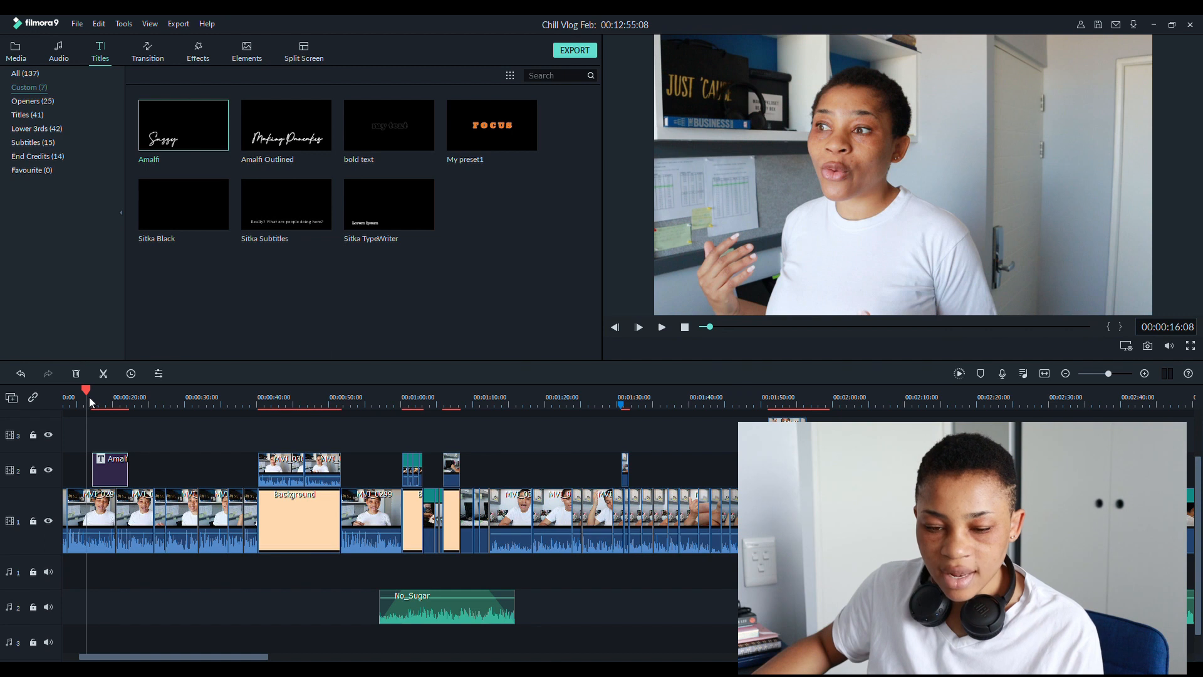
pyautogui.press('space')
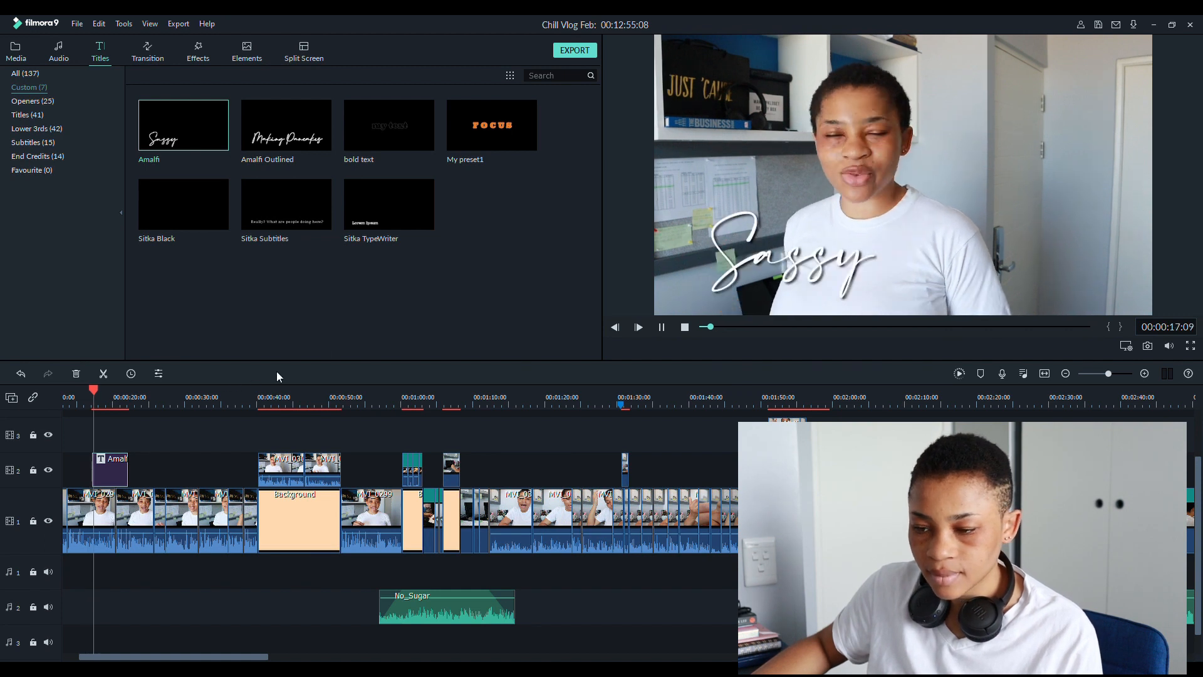
pyautogui.press('space')
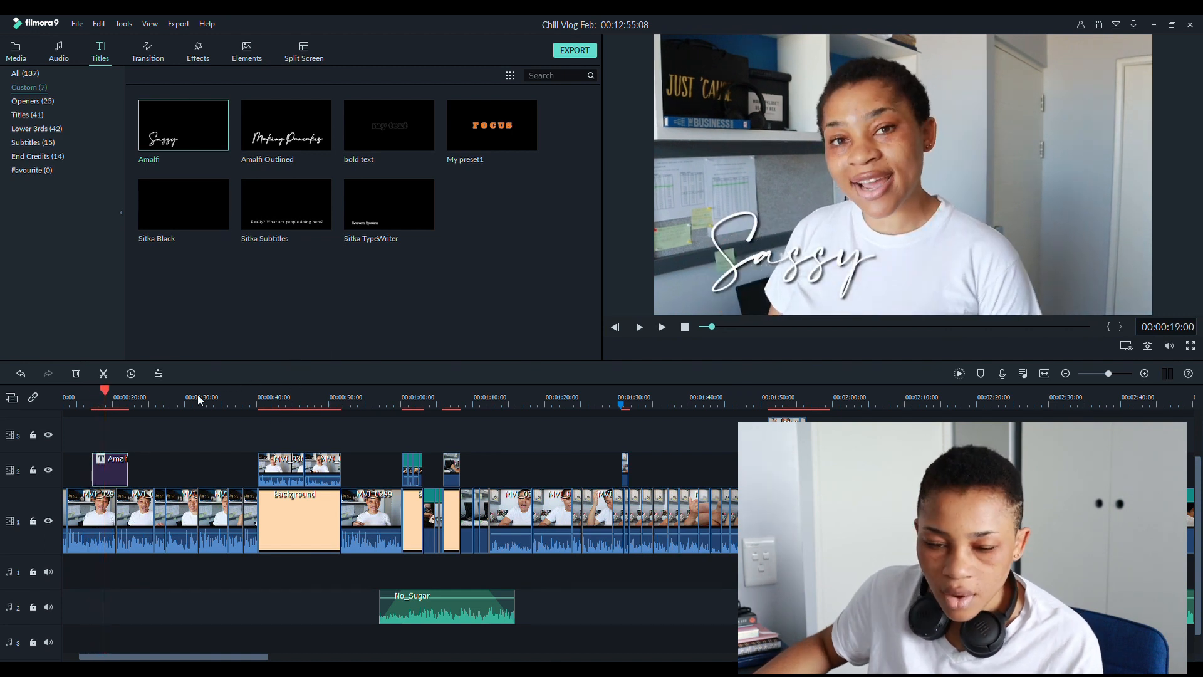
# Find the start moment by playback and move the Amalfi title to begin at 00:00:18:09
pyautogui.click(100, 403)
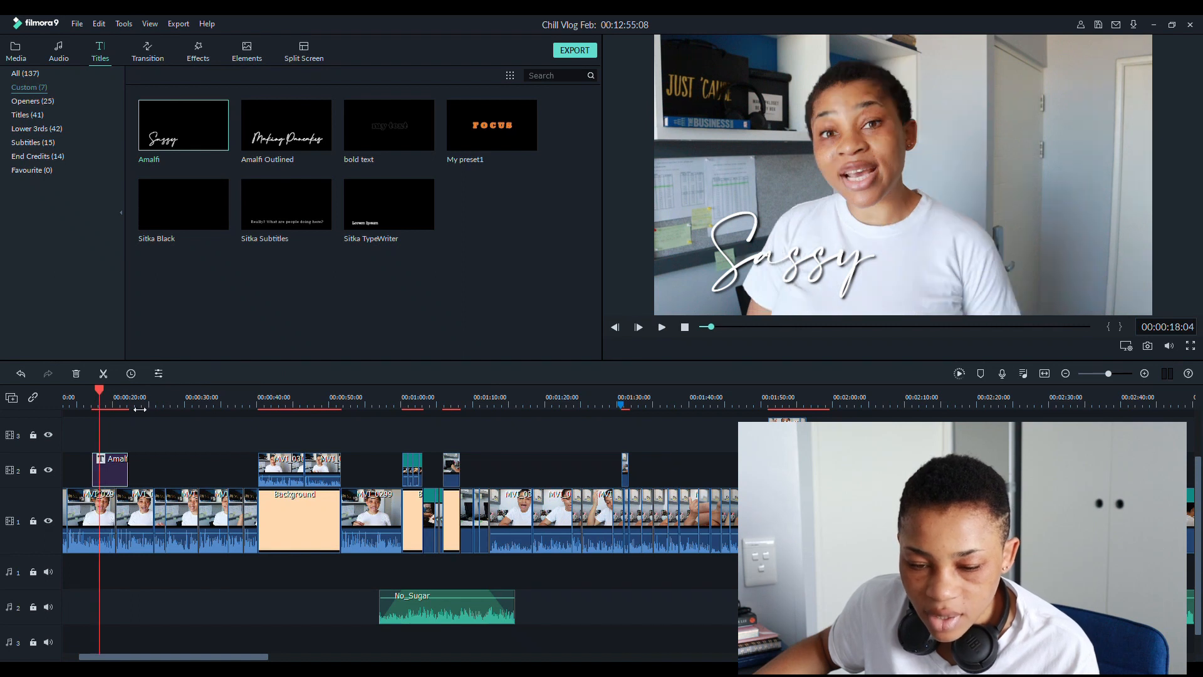
pyautogui.moveTo(275, 405); pyautogui.dragTo(359, 398)
pyautogui.press('space')
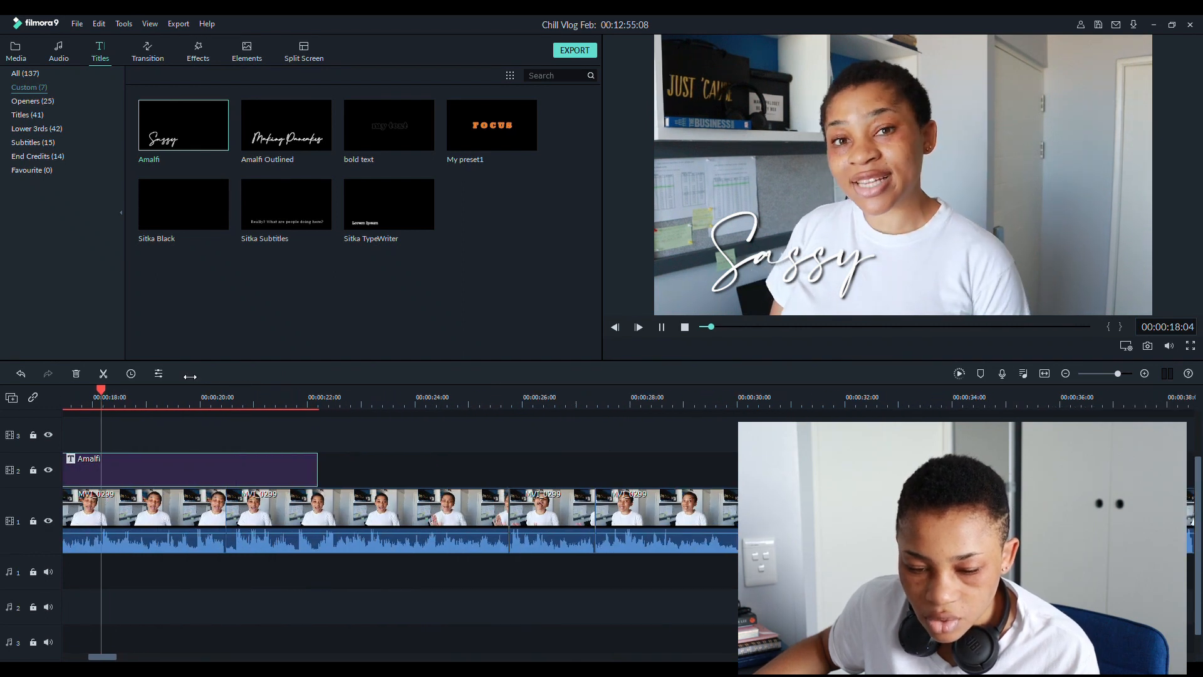
pyautogui.press('space')
pyautogui.click(111, 399)
pyautogui.press('space')
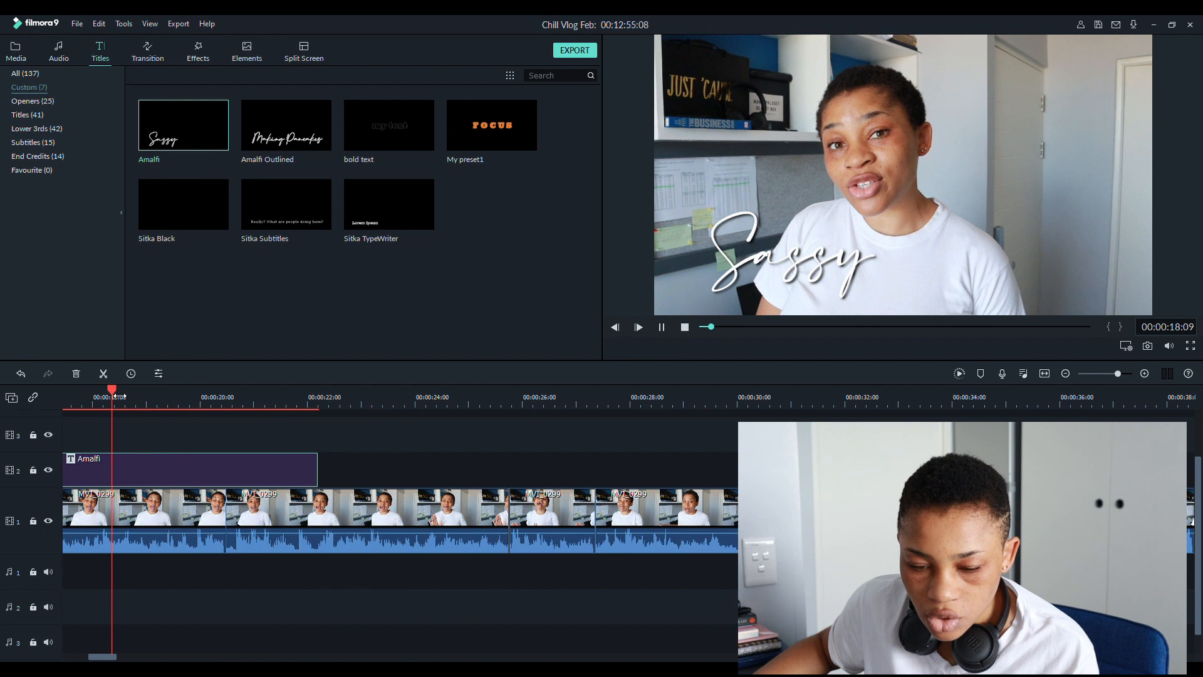
pyautogui.moveTo(138, 465); pyautogui.dragTo(205, 467)
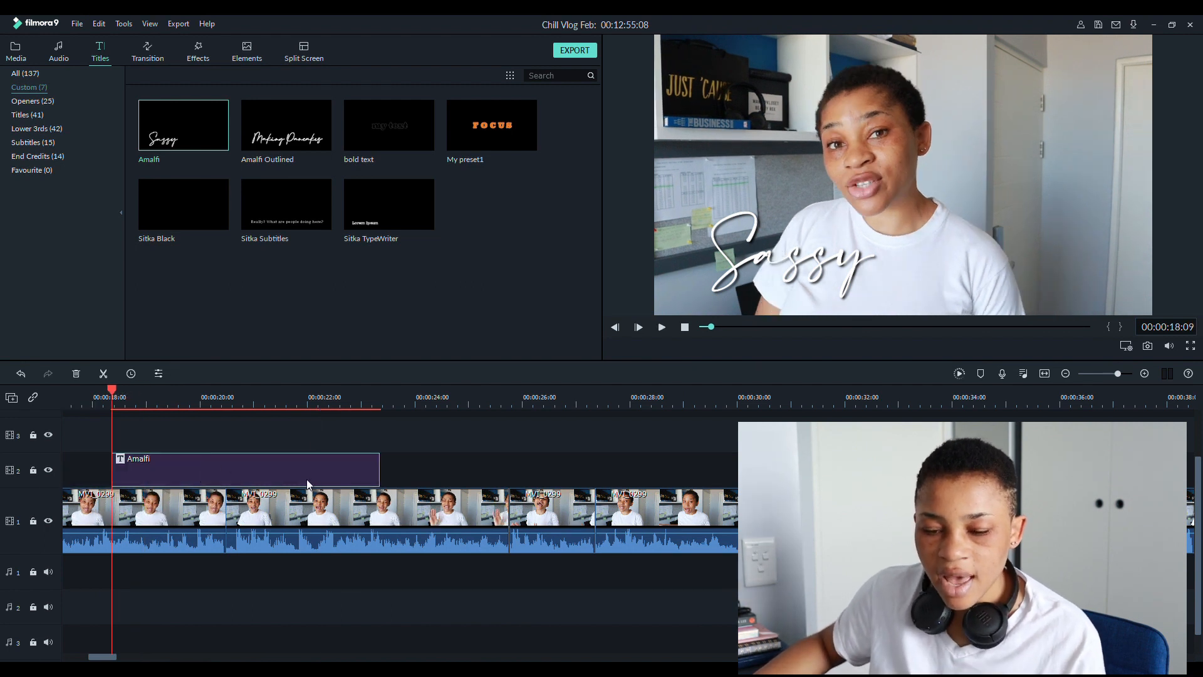
# Replace the Amalfi title's text with "Tuesday"
pyautogui.doubleClick(290, 472)
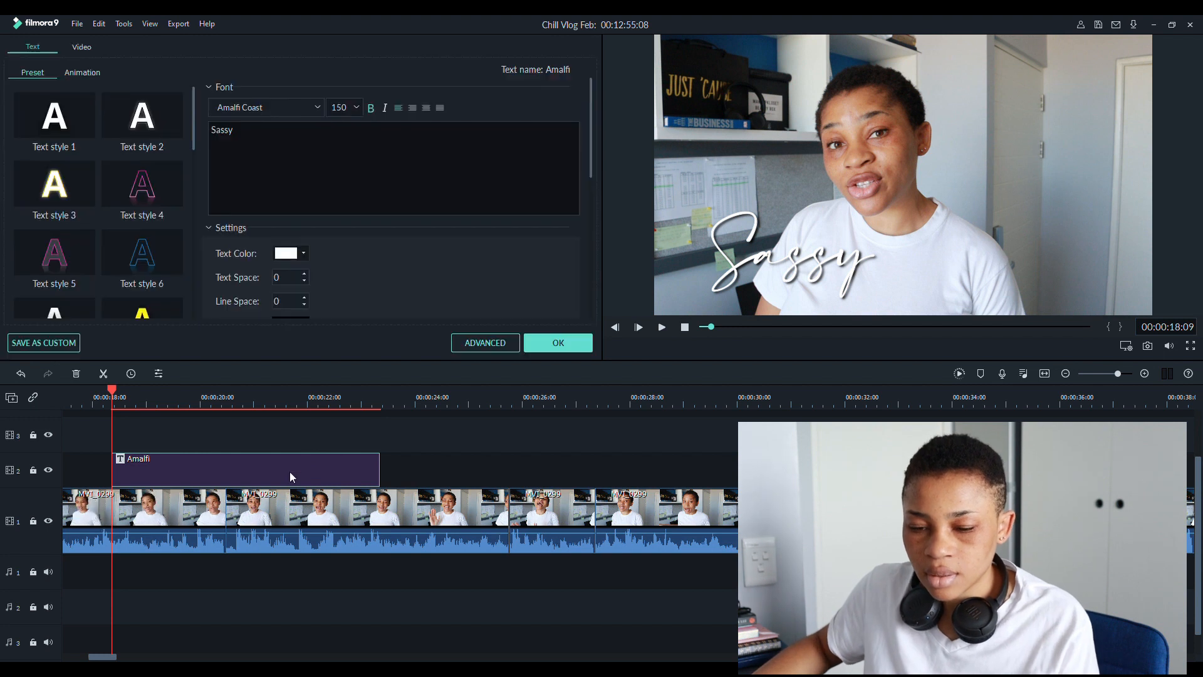
pyautogui.hotkey('ctrl', 'a')
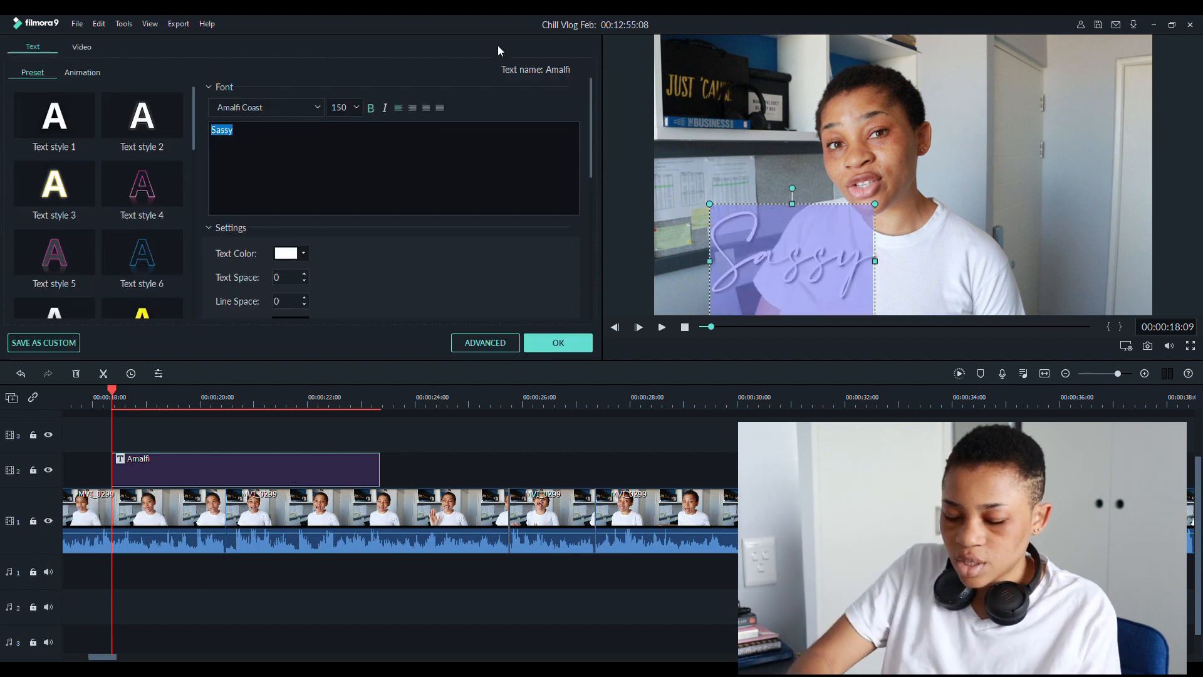
pyautogui.write('Tuesday')
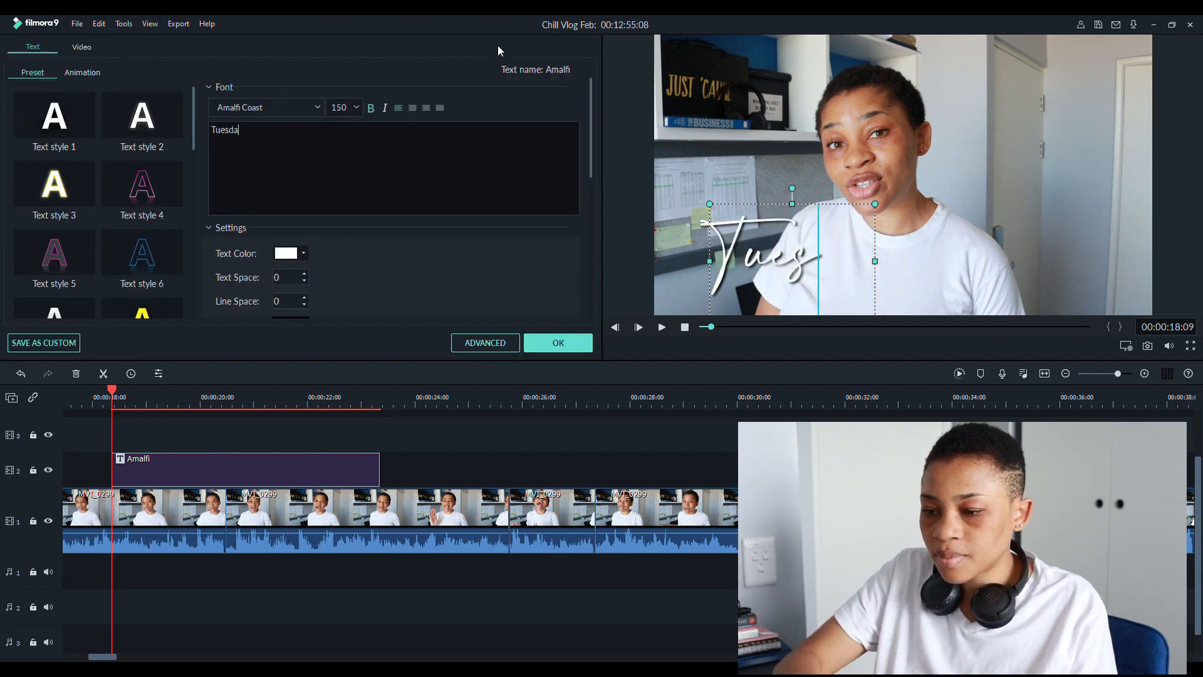
pyautogui.click(814, 193)
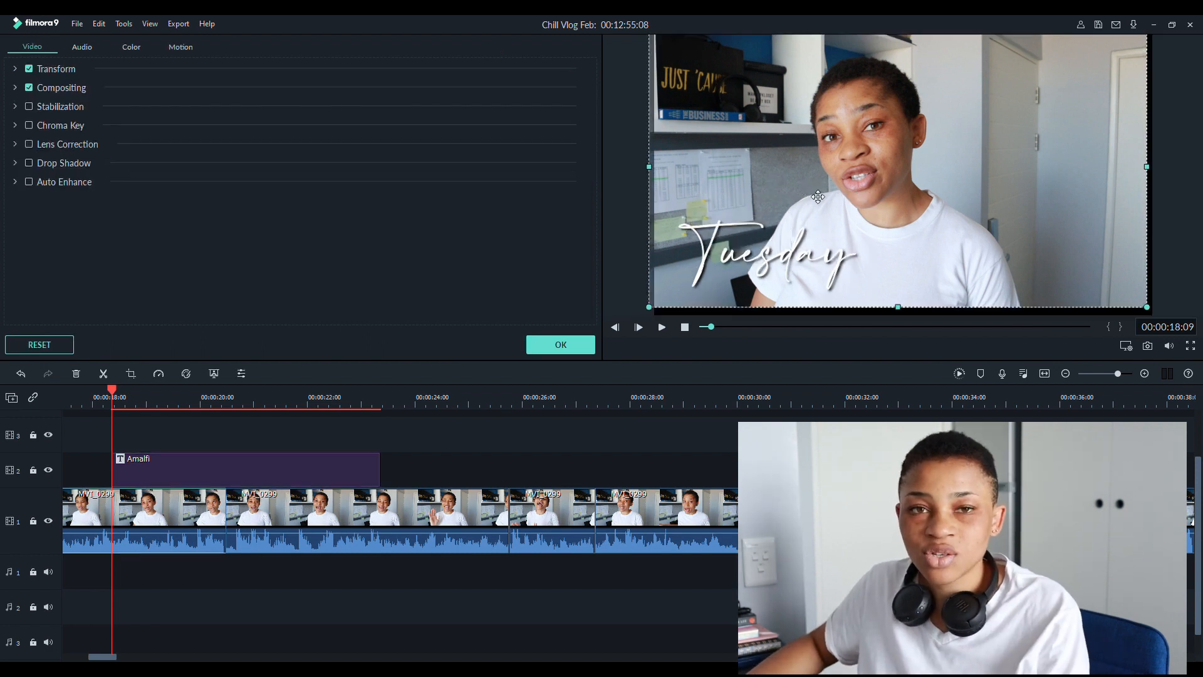
pyautogui.moveTo(818, 193); pyautogui.dragTo(815, 186)
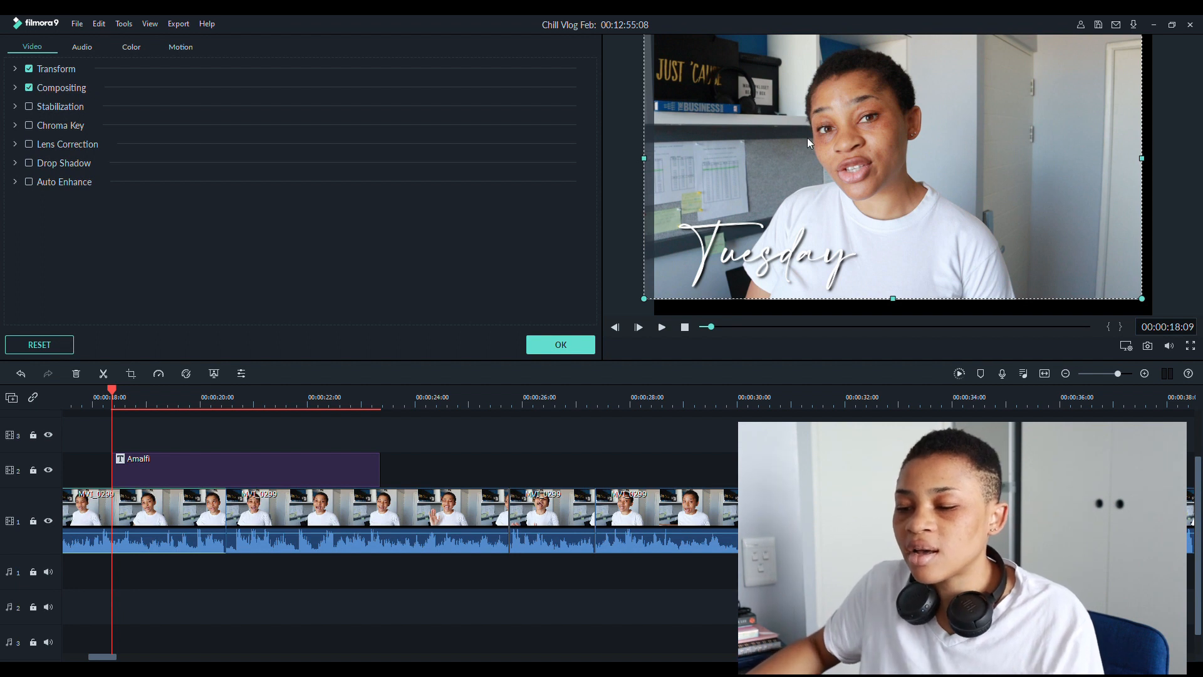
pyautogui.moveTo(920, 127); pyautogui.dragTo(901, 127)
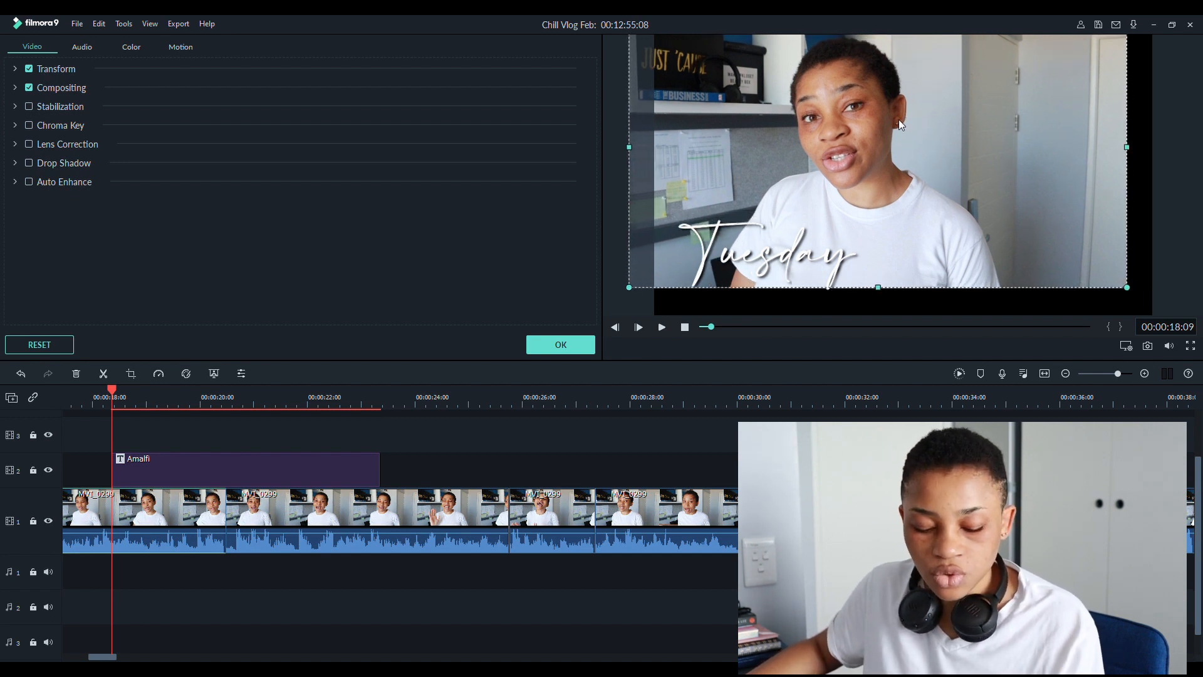
pyautogui.hotkey('ctrl', 'z')
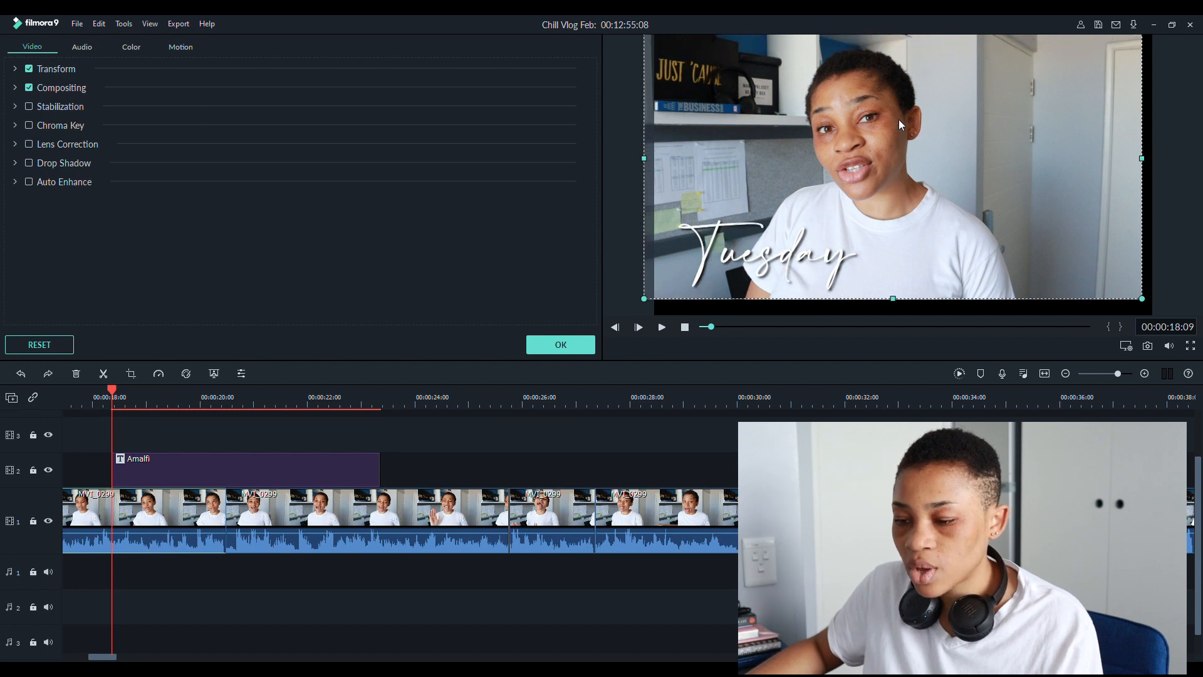
pyautogui.hotkey('ctrl', 'z')
# Move the "Tuesday" title slightly higher over the footage and accept the change
pyautogui.doubleClick(768, 232)
pyautogui.click(568, 344)
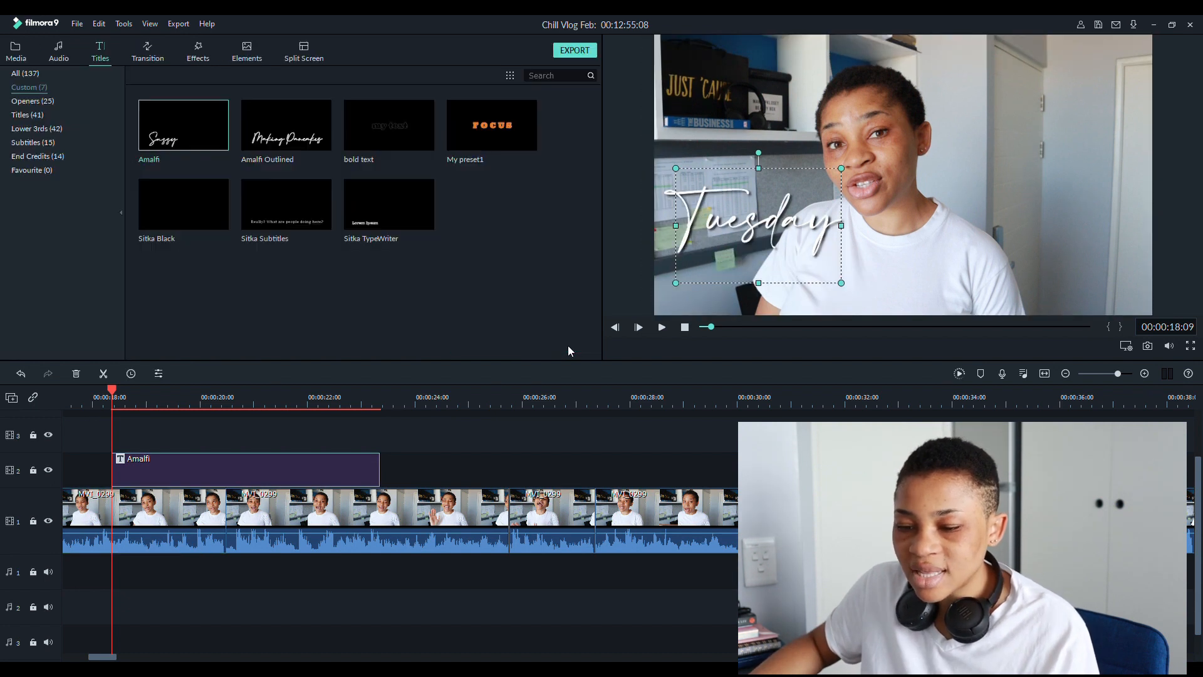
# Add the custom Sitka TypeWriter title to video track 3 just after the Amalfi title's start and play it back to 00:00:19:08
pyautogui.moveTo(398, 220)
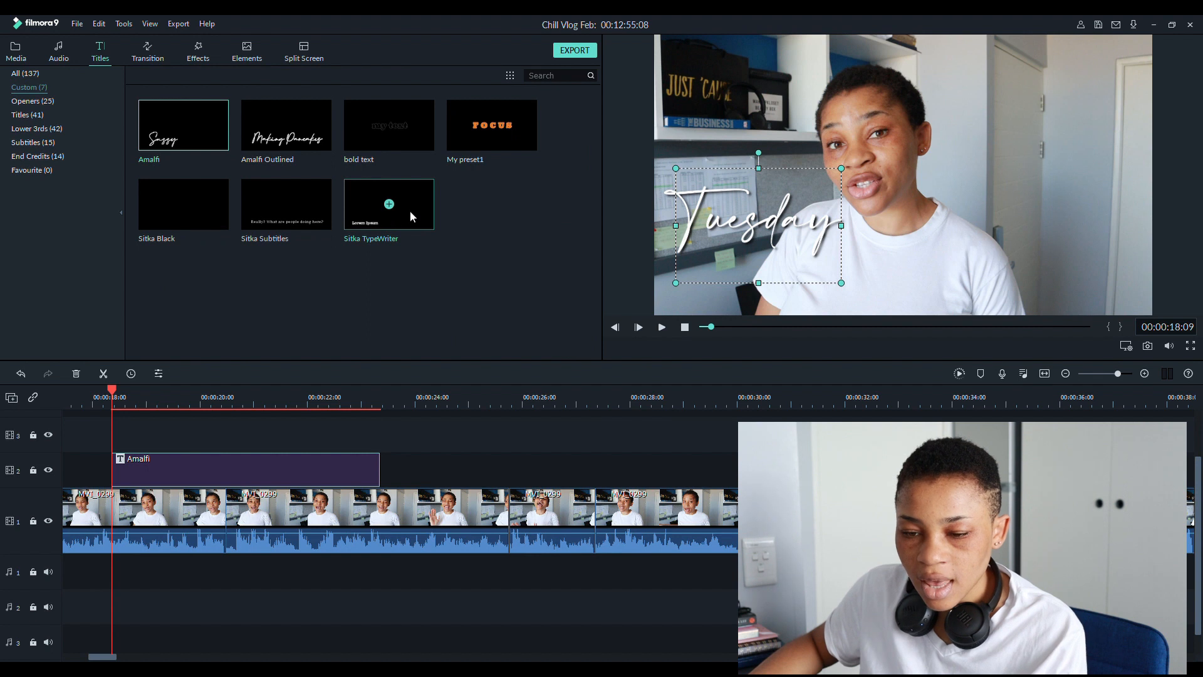
pyautogui.moveTo(423, 213); pyautogui.dragTo(150, 438)
pyautogui.press('space')
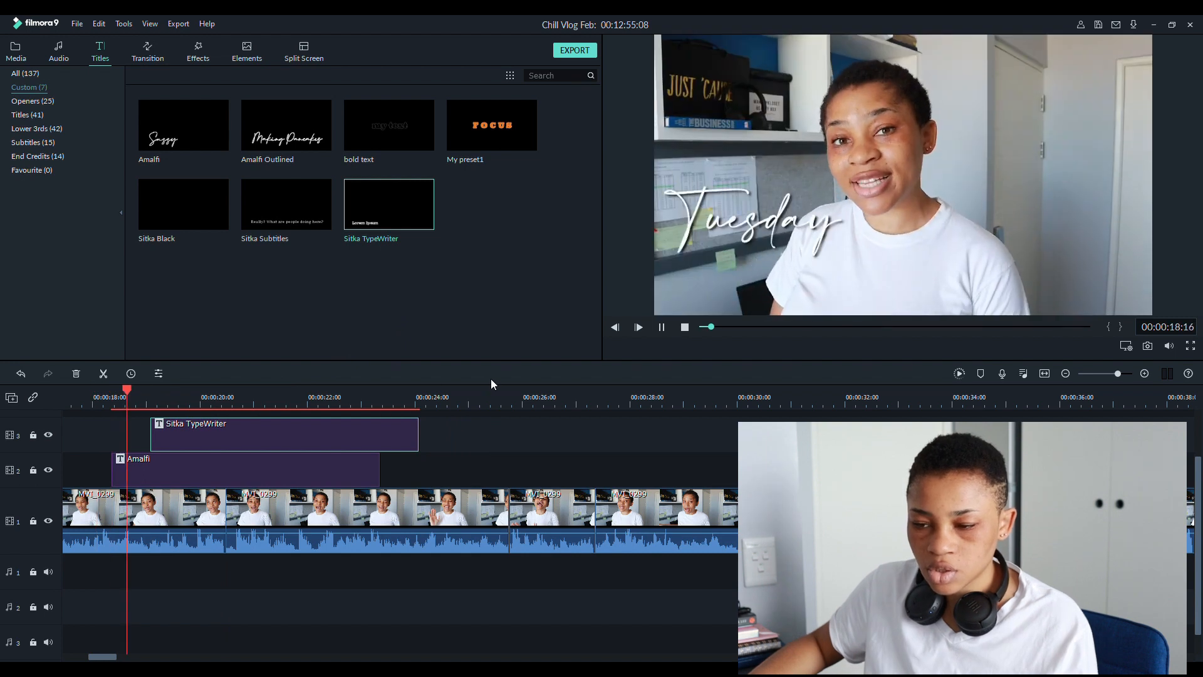
pyautogui.press('space')
# Replace the Sitka TypeWriter title's text with "18th Feb." and position it beneath "Tuesday"
pyautogui.doubleClick(282, 430)
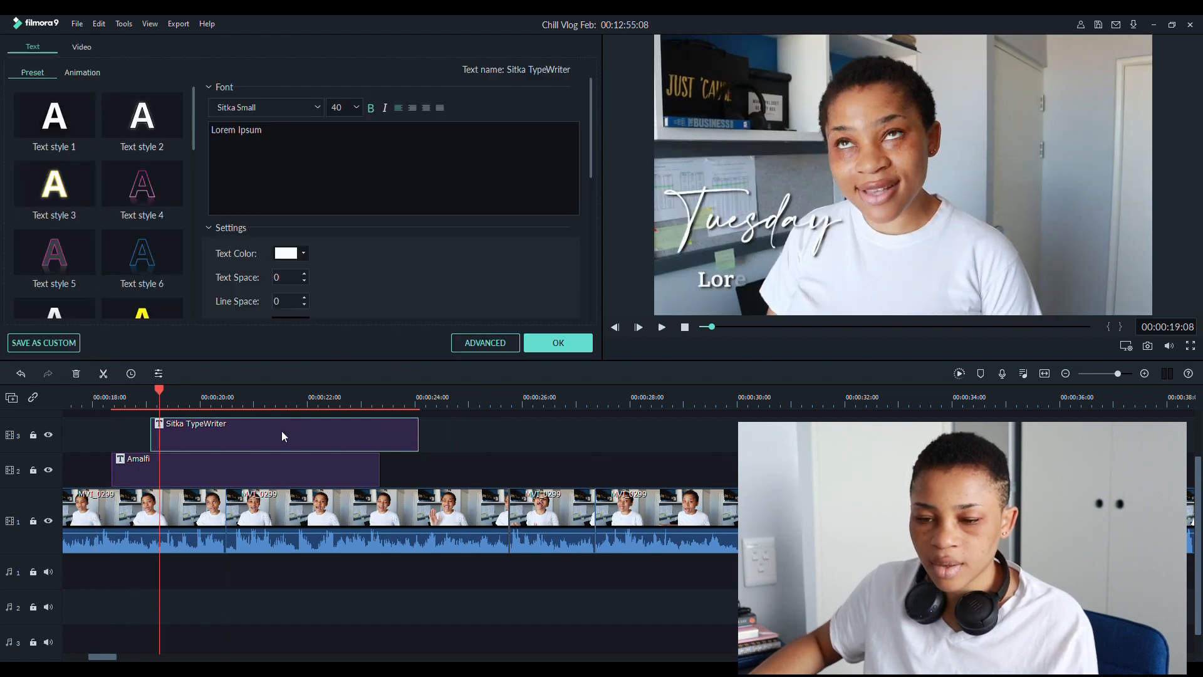
pyautogui.hotkey('ctrl', 'a')
pyautogui.press('BackSpace')
pyautogui.write('18th Feb.')
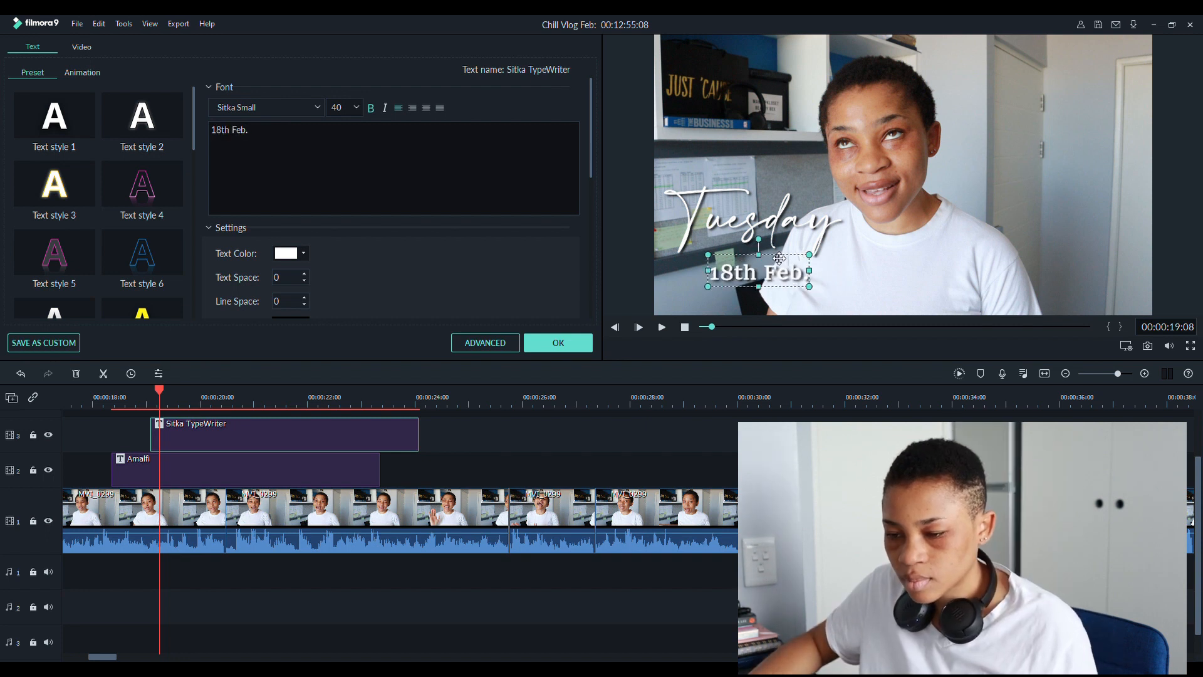
pyautogui.click(774, 244)
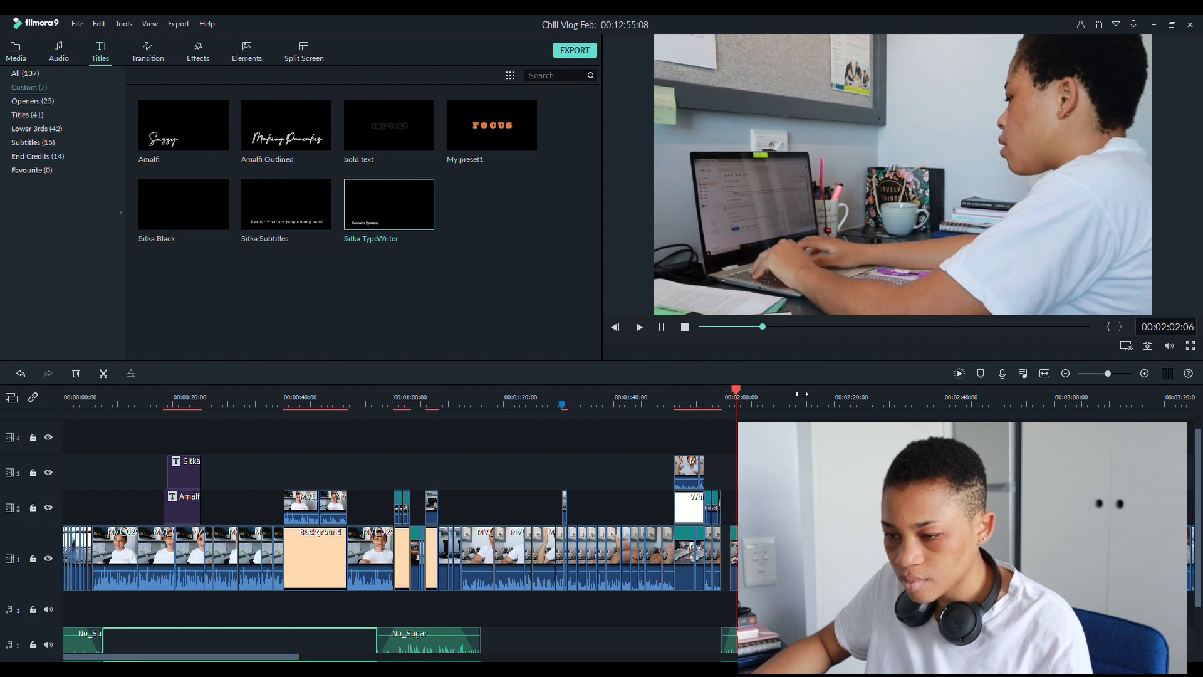
# Stop playback at 00:02:04:02 and search the project media folder for "0306"
pyautogui.press('space')
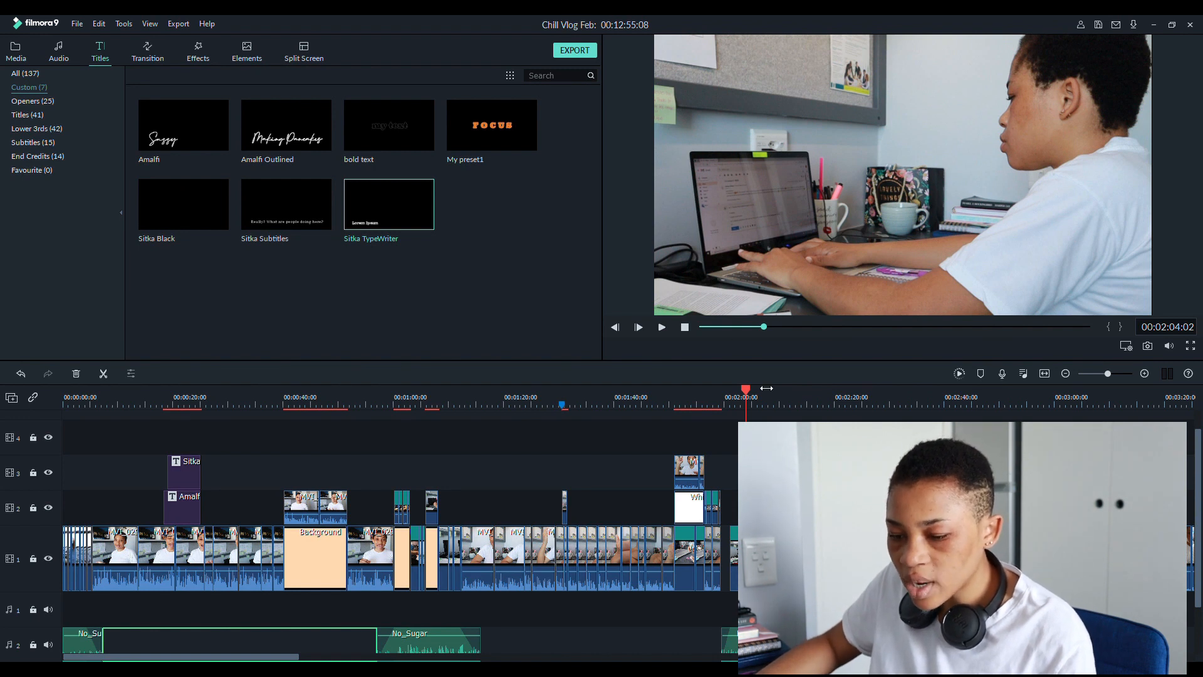
pyautogui.moveTo(791, 396); pyautogui.dragTo(1182, 396)
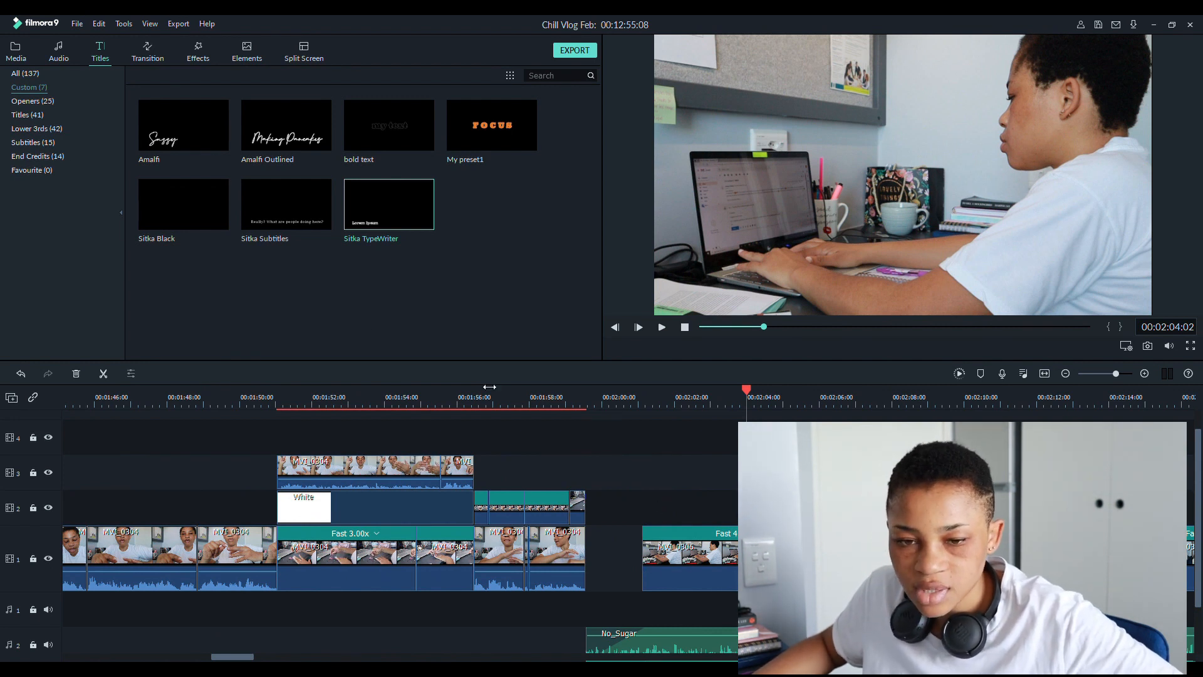
pyautogui.click(15, 50)
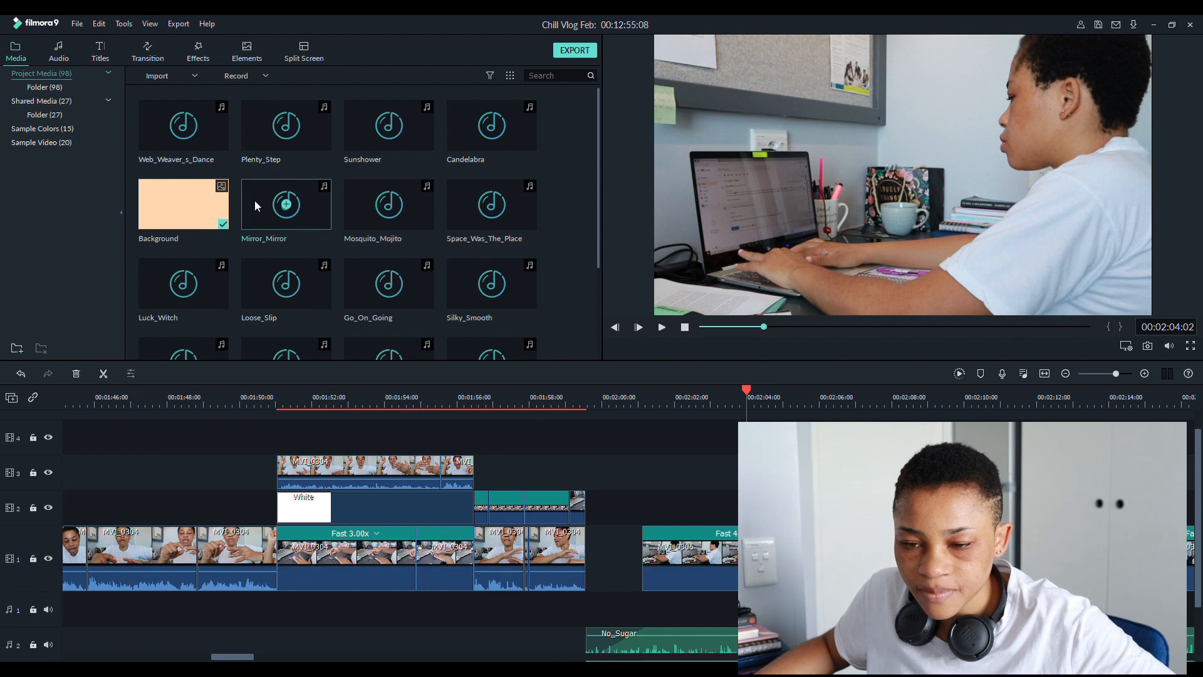
pyautogui.click(44, 87)
pyautogui.click(545, 76)
pyautogui.write('0')
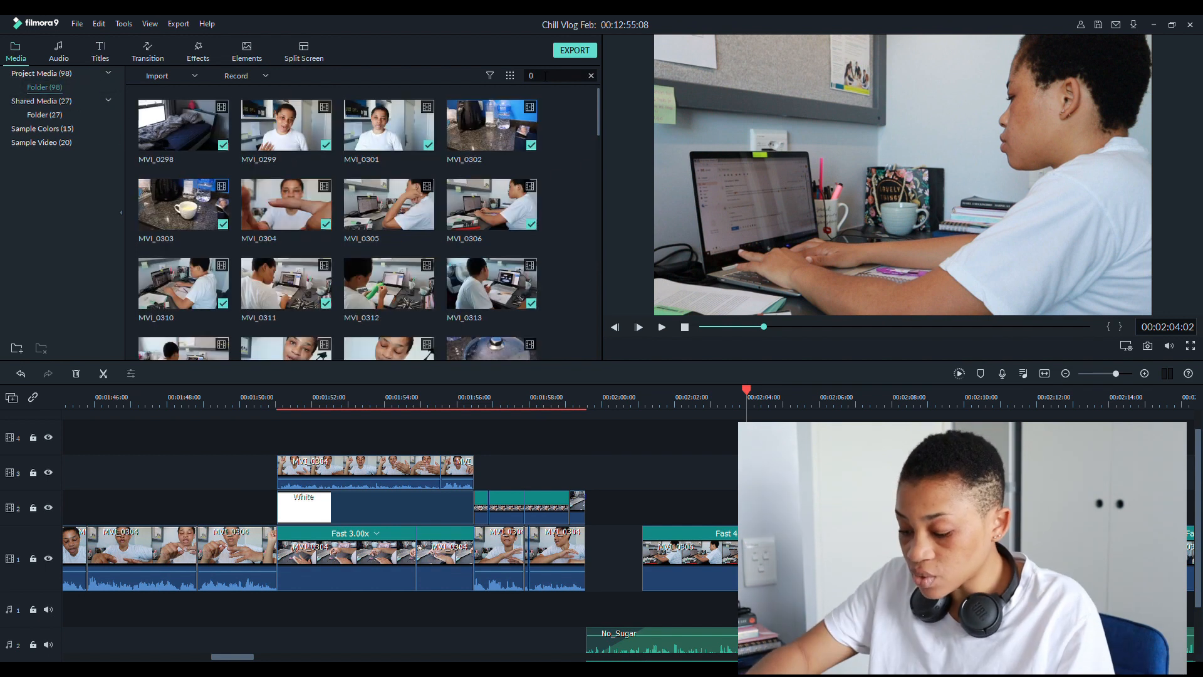
pyautogui.write('306')
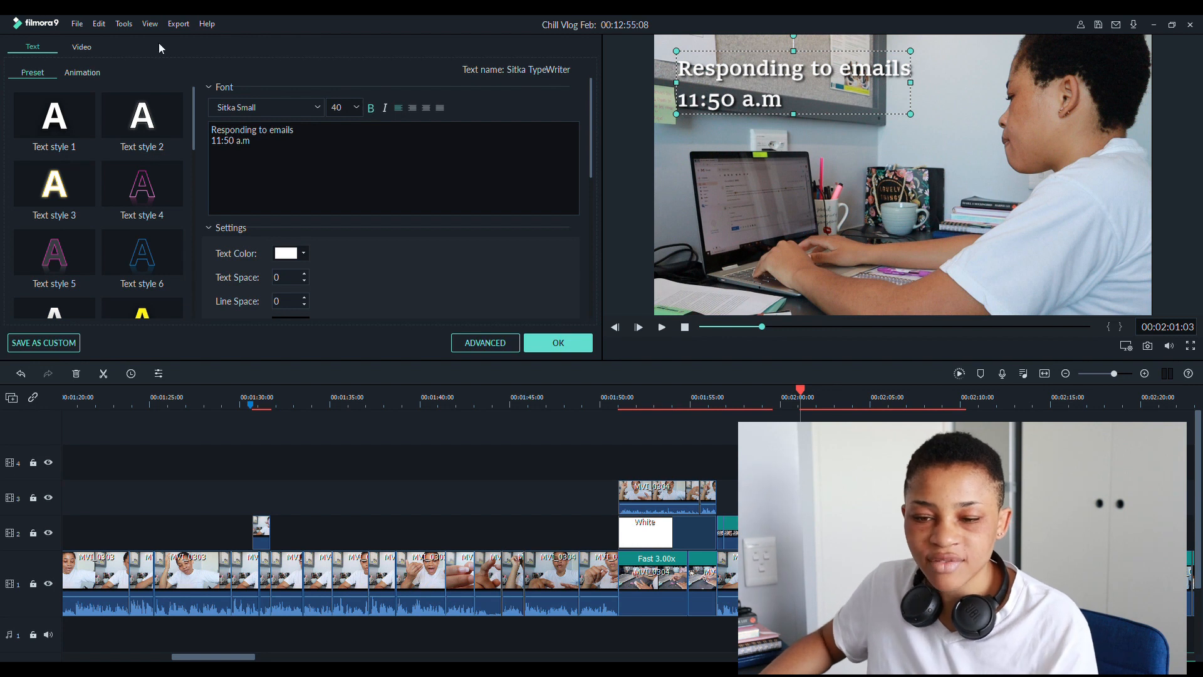
# Explore the text animations for the "Responding to emails 11:50 a.m" title and choose Type Writer
pyautogui.click(93, 73)
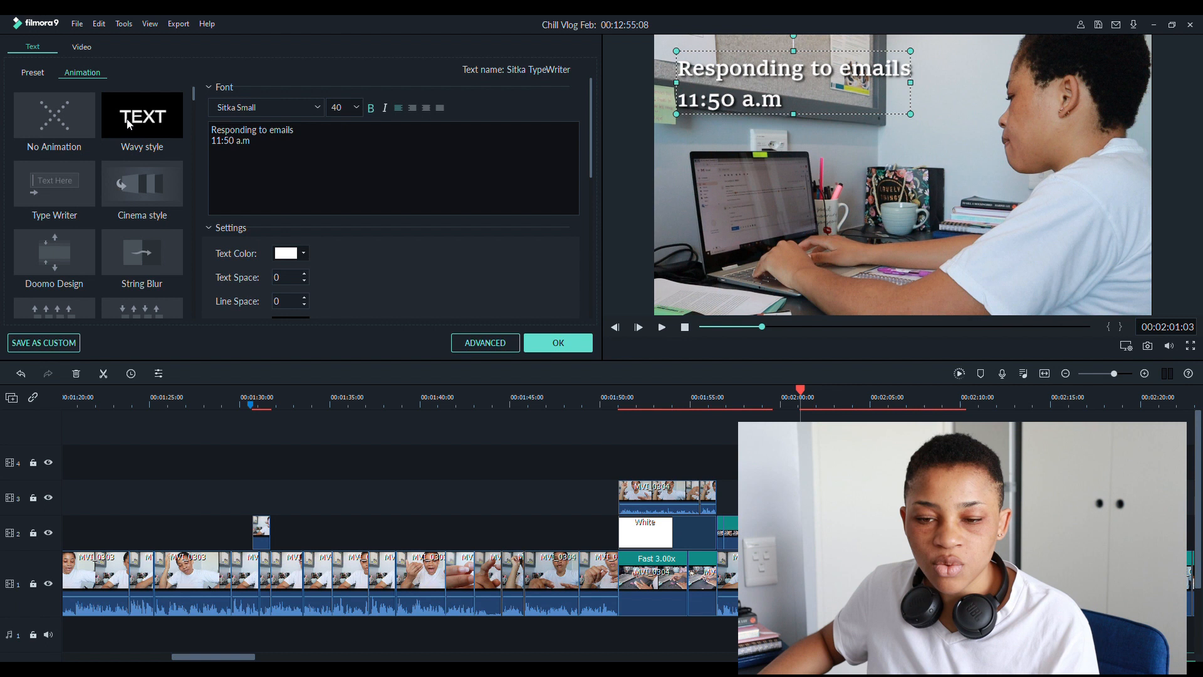
pyautogui.click(157, 149)
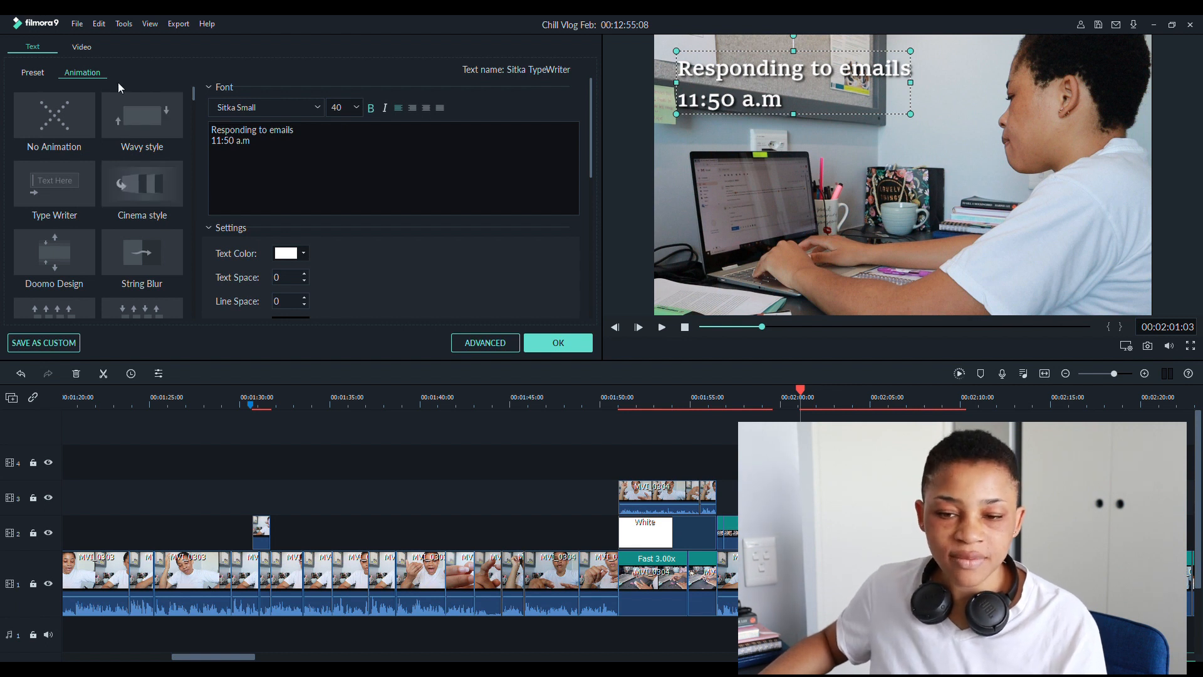
pyautogui.click(73, 192)
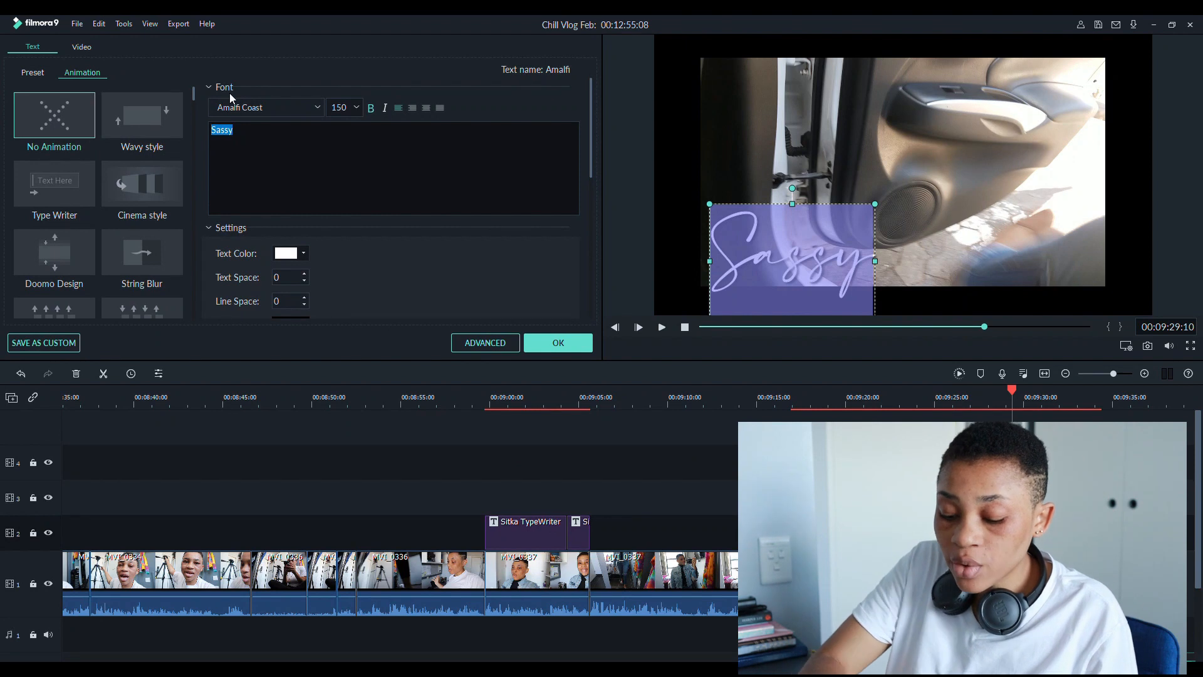
# Replace the Amalfi title's "Sassy" text with "University of Cape Town"
pyautogui.write('Universition')
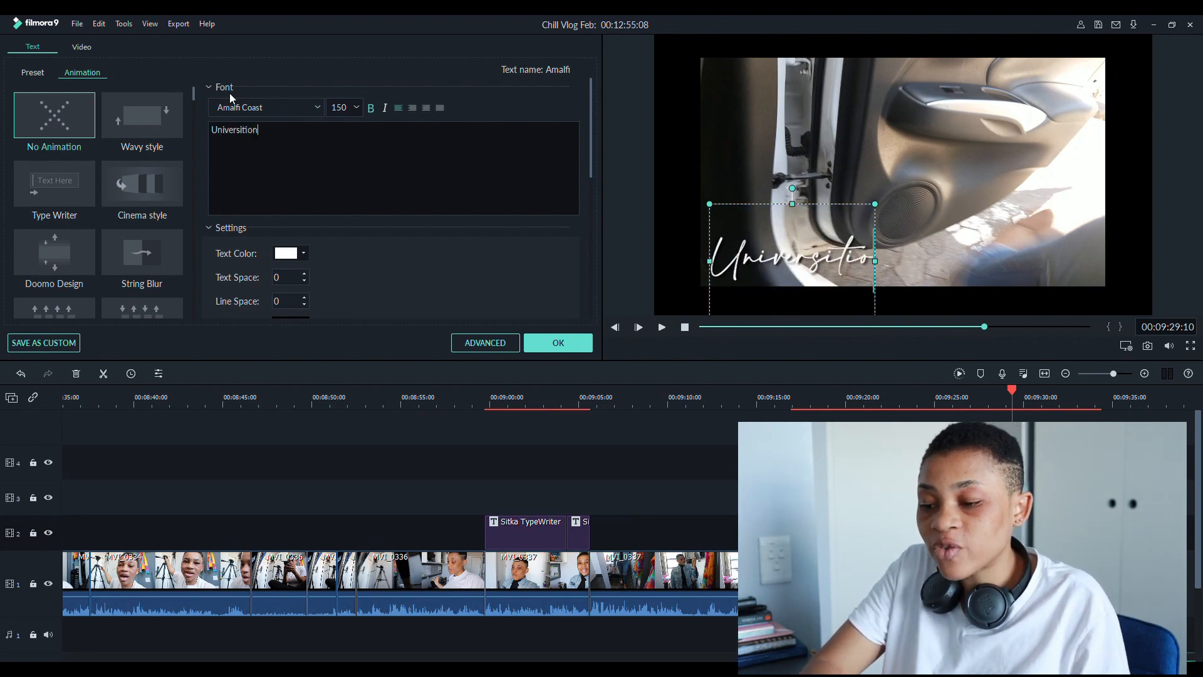
pyautogui.press('BackSpace')
pyautogui.press('BackSpace')
pyautogui.press('BackSpace')
pyautogui.write('y')
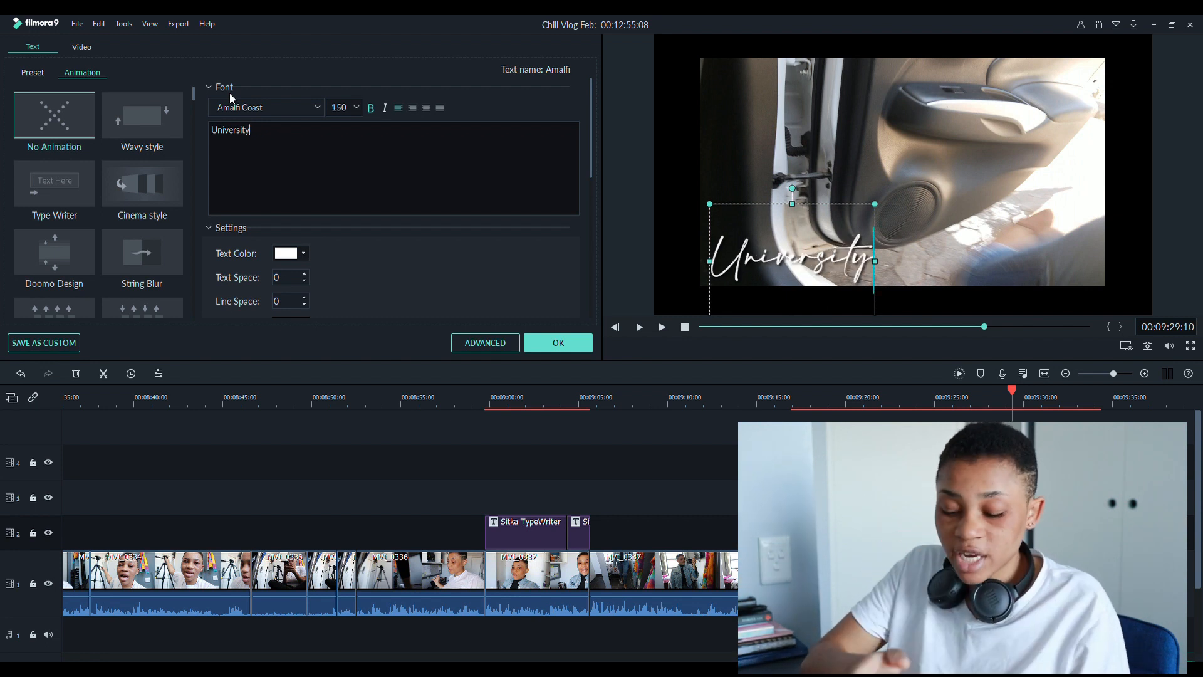
pyautogui.write(' of')
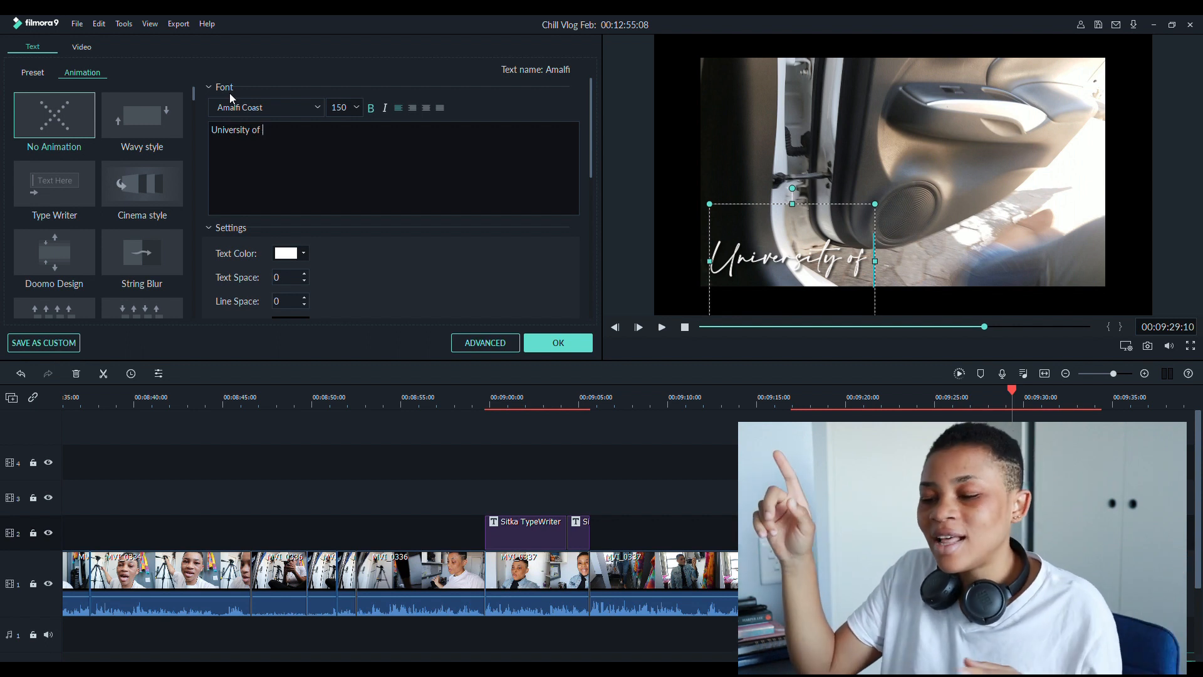
pyautogui.write('Cape T')
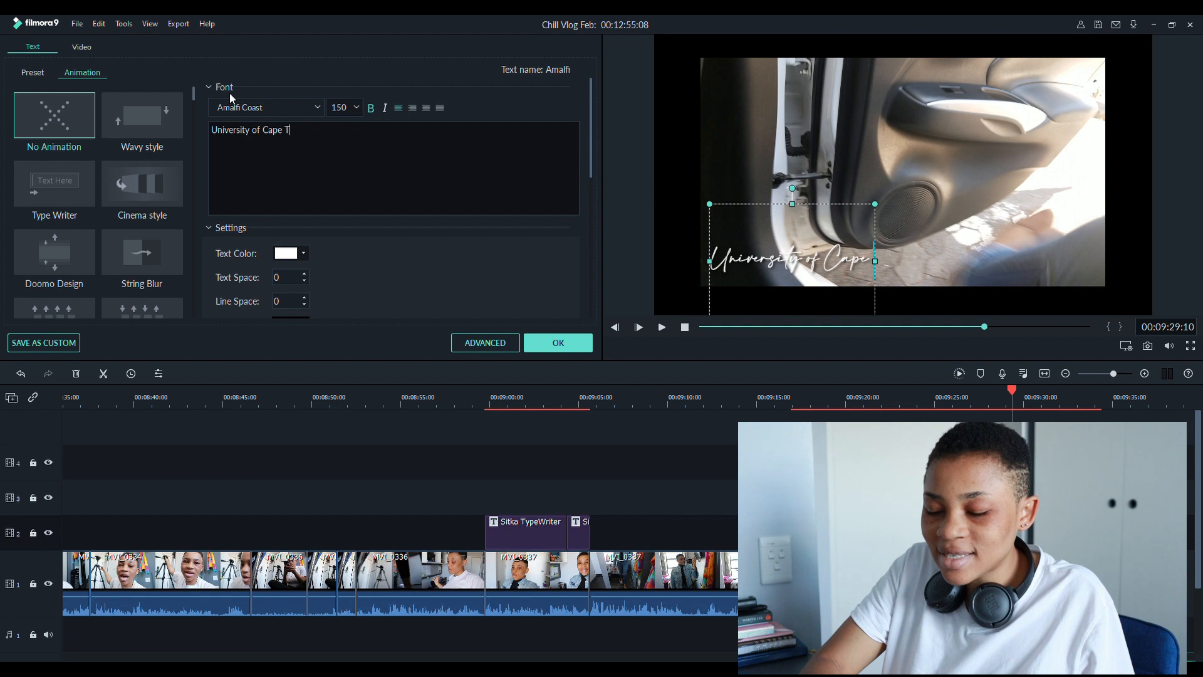
pyautogui.write('own')
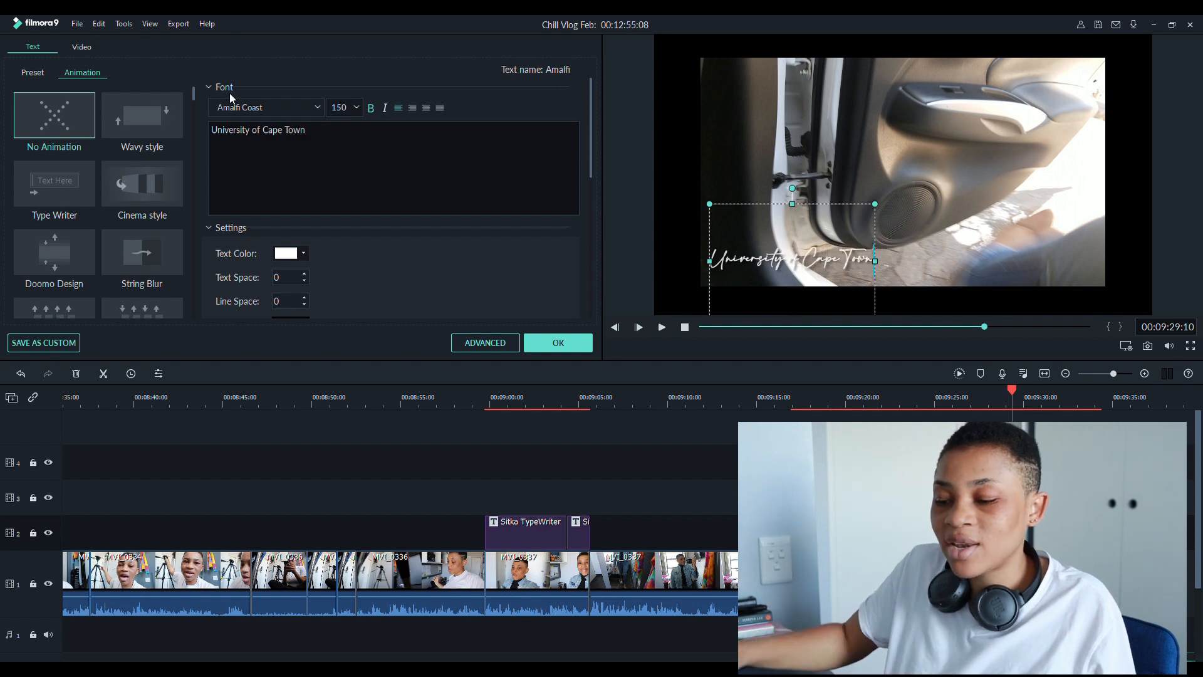
# Widen the "University of Cape Town" title to nearly the footage's width and shift it toward the frame's lower-right corner
pyautogui.moveTo(880, 258); pyautogui.dragTo(1105, 261)
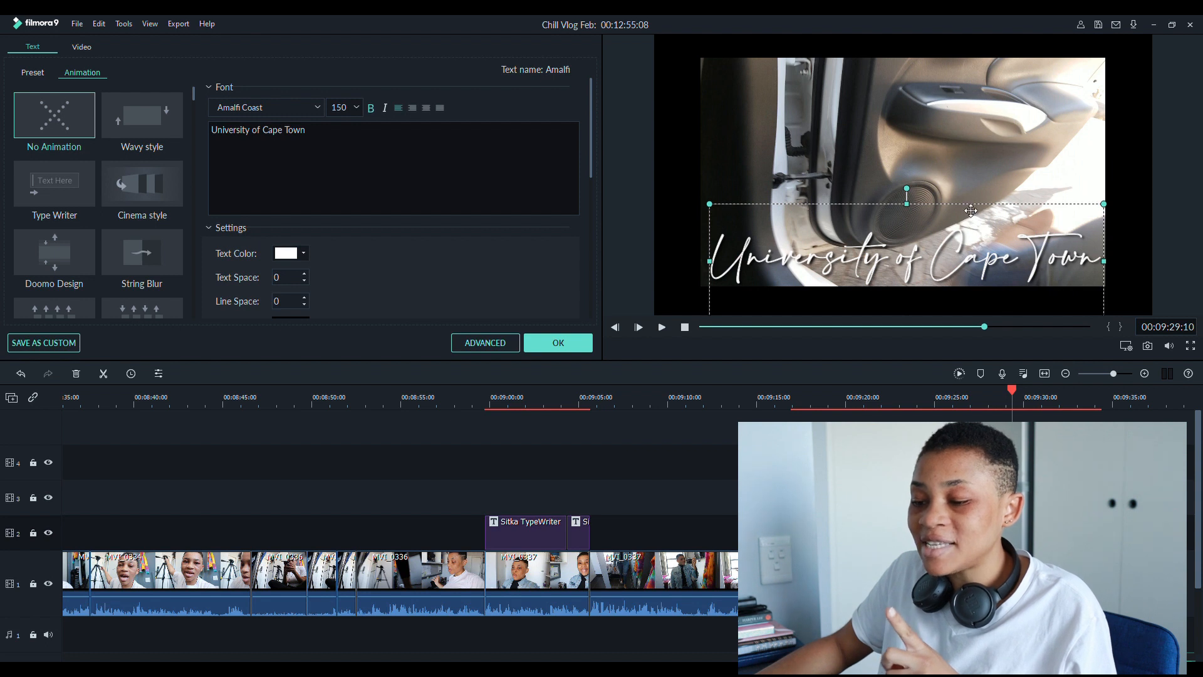
pyautogui.moveTo(961, 209); pyautogui.dragTo(968, 210)
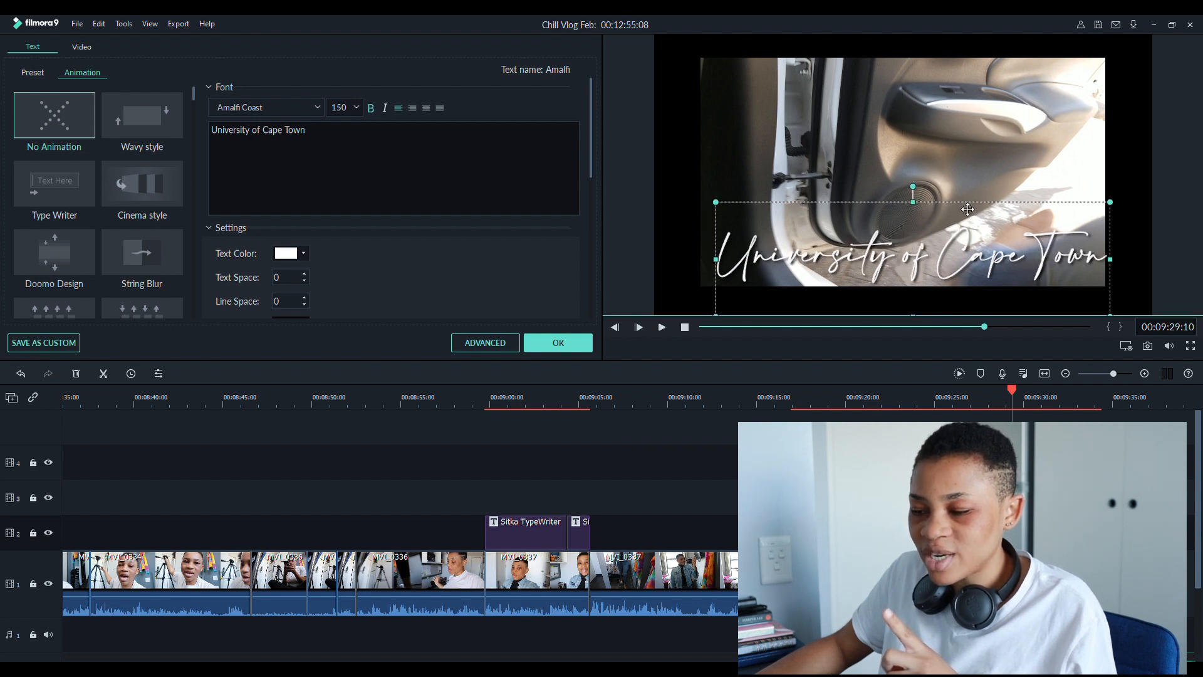
pyautogui.moveTo(717, 202); pyautogui.dragTo(745, 215)
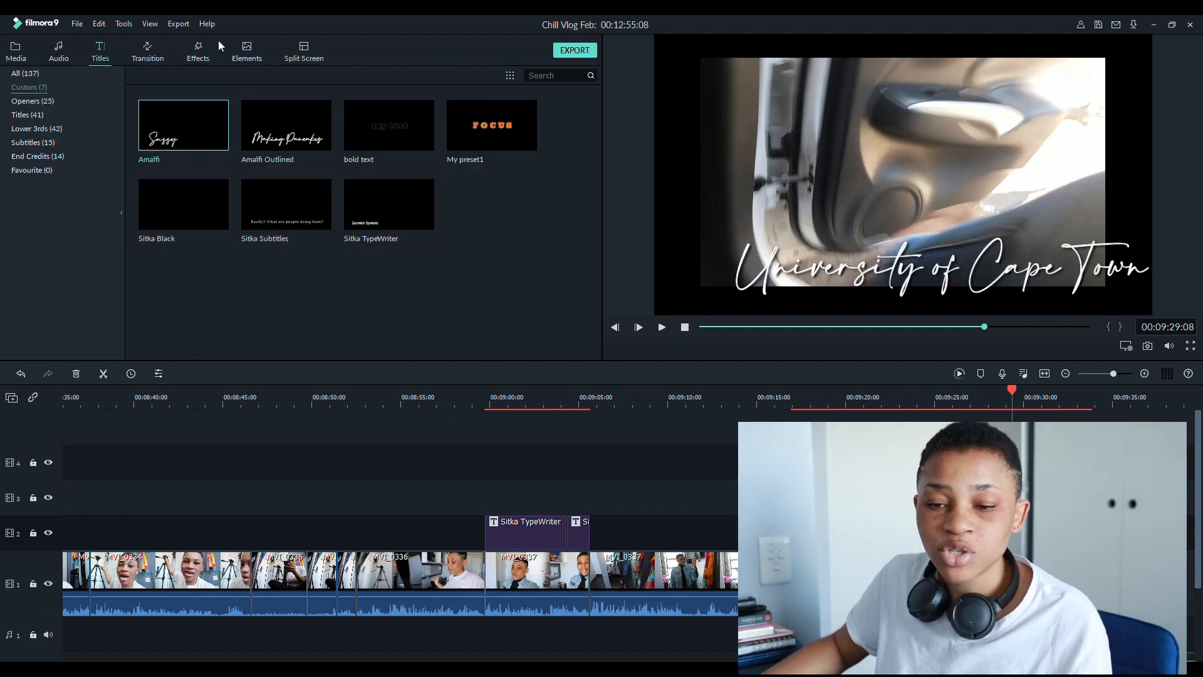
# Add the Web Element Circle 08 location pin to video track 3 above the Amalfi title and show the frame at 00:09:30:24
pyautogui.click(251, 50)
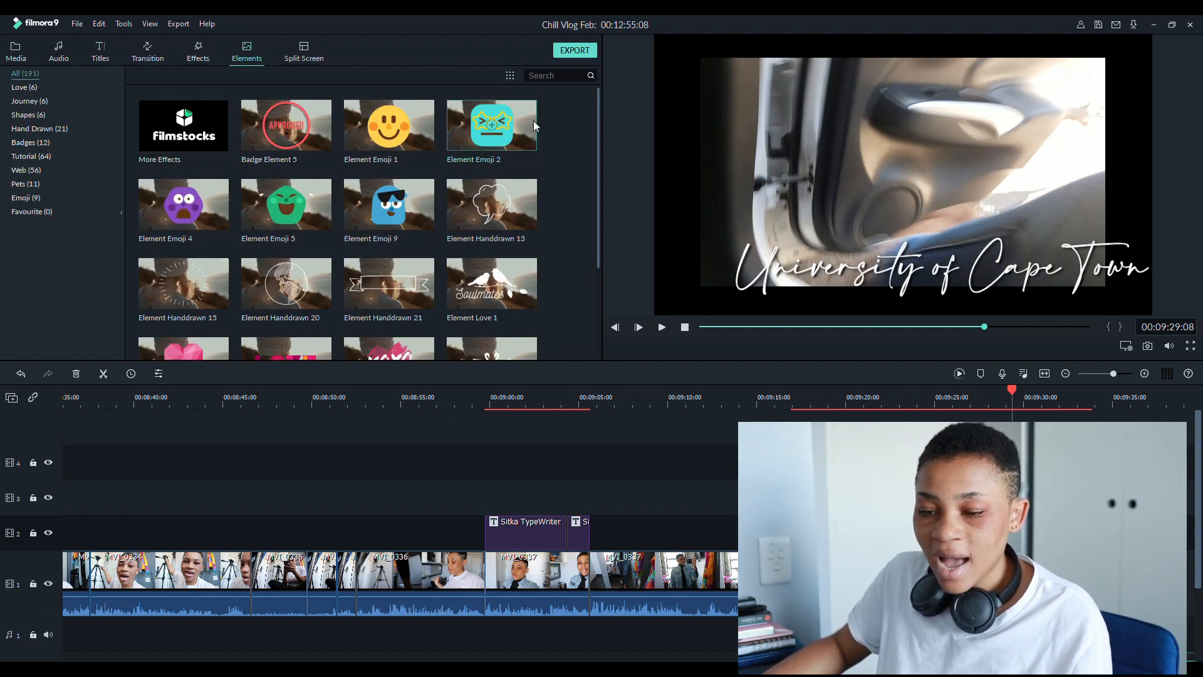
pyautogui.moveTo(599, 113); pyautogui.dragTo(607, 278)
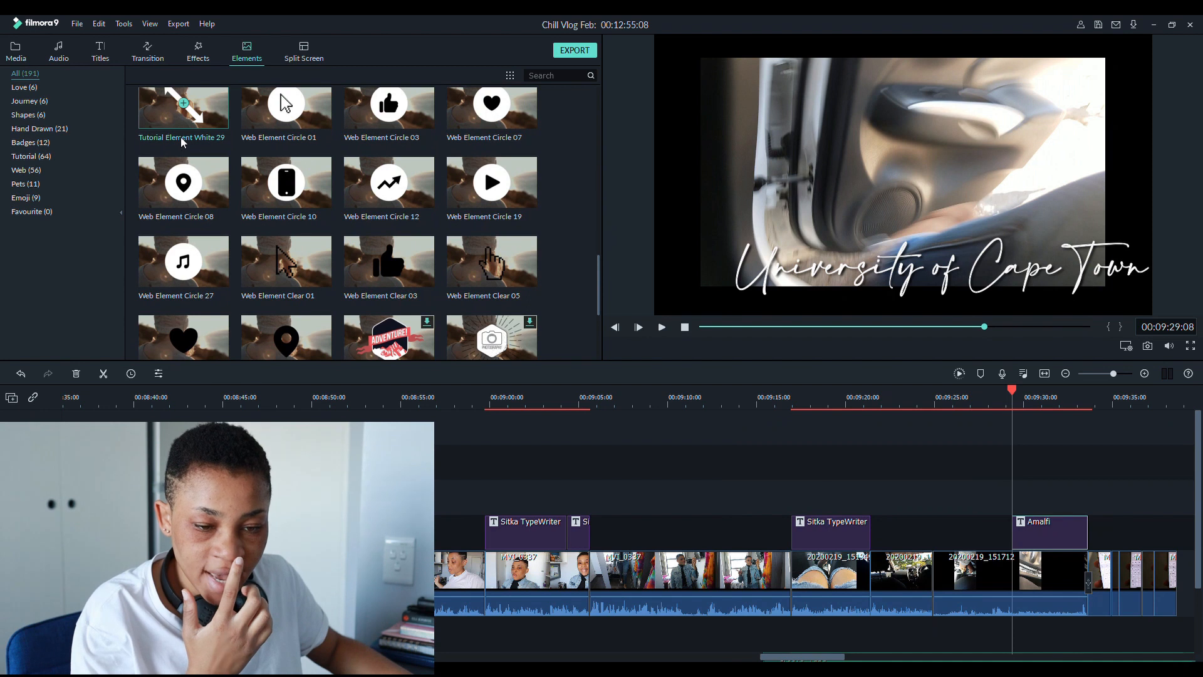
pyautogui.click(209, 173)
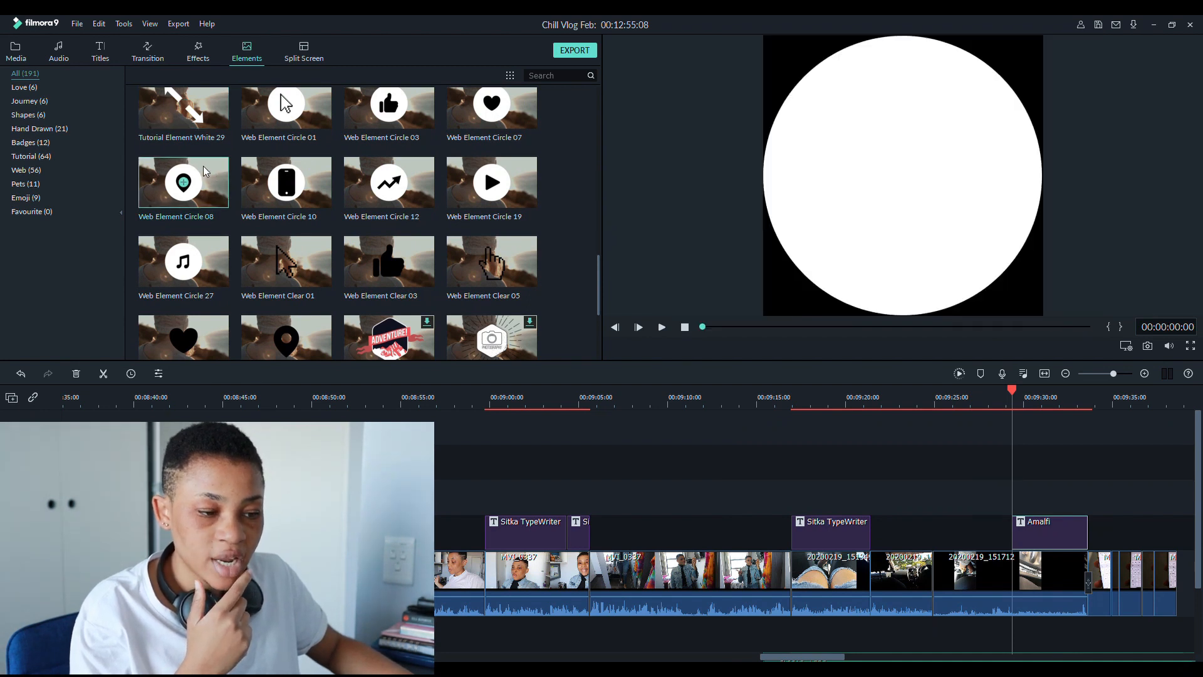
pyautogui.moveTo(934, 432); pyautogui.dragTo(1017, 497)
pyautogui.click(1041, 405)
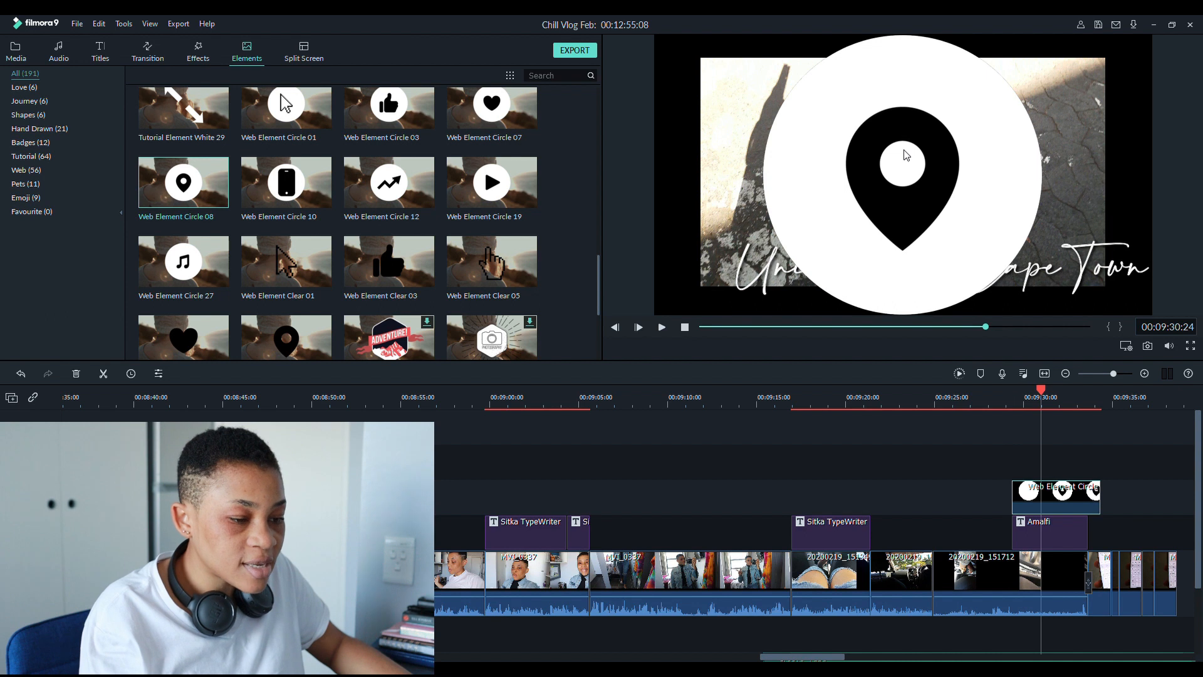
# Shrink the location pin, place it just before the "University of Cape Town" text, and play back the animation
pyautogui.click(906, 155)
pyautogui.moveTo(1048, 36); pyautogui.dragTo(883, 117)
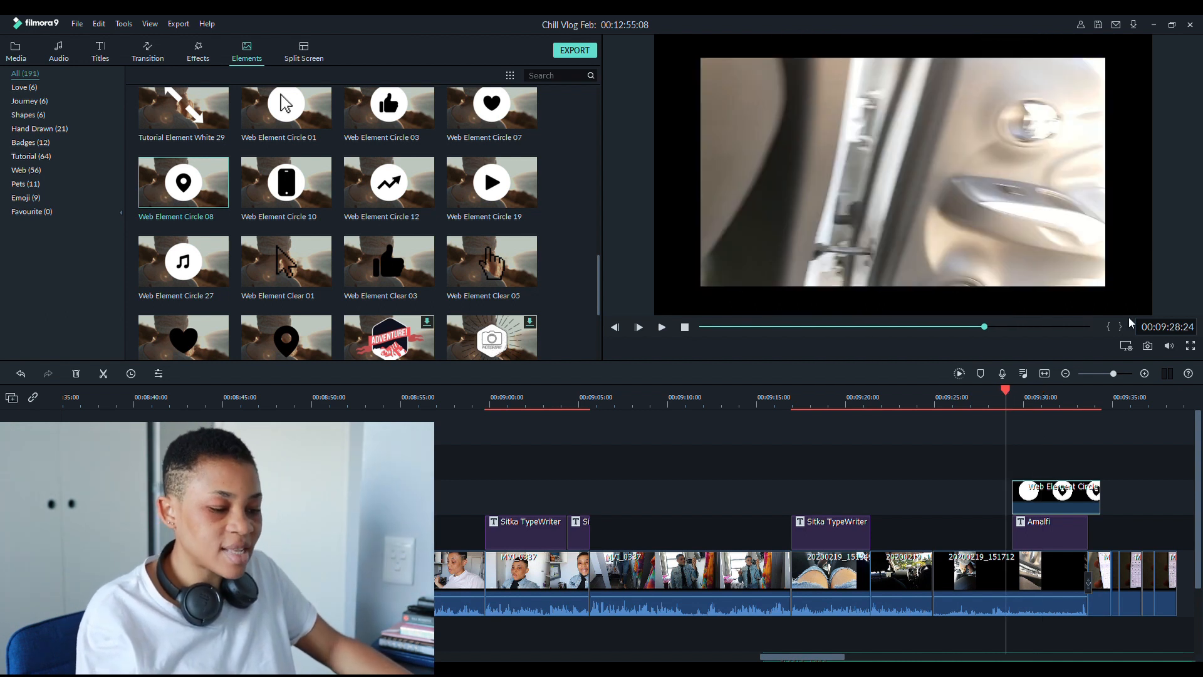
pyautogui.press('space')
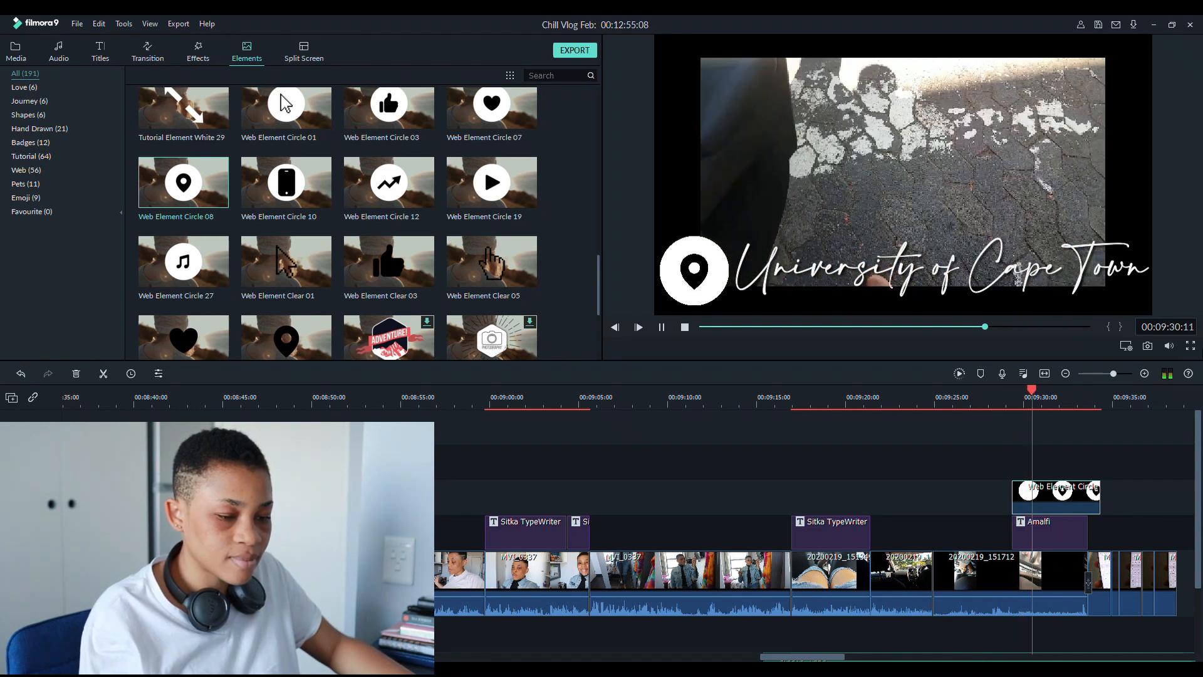
pyautogui.press('space')
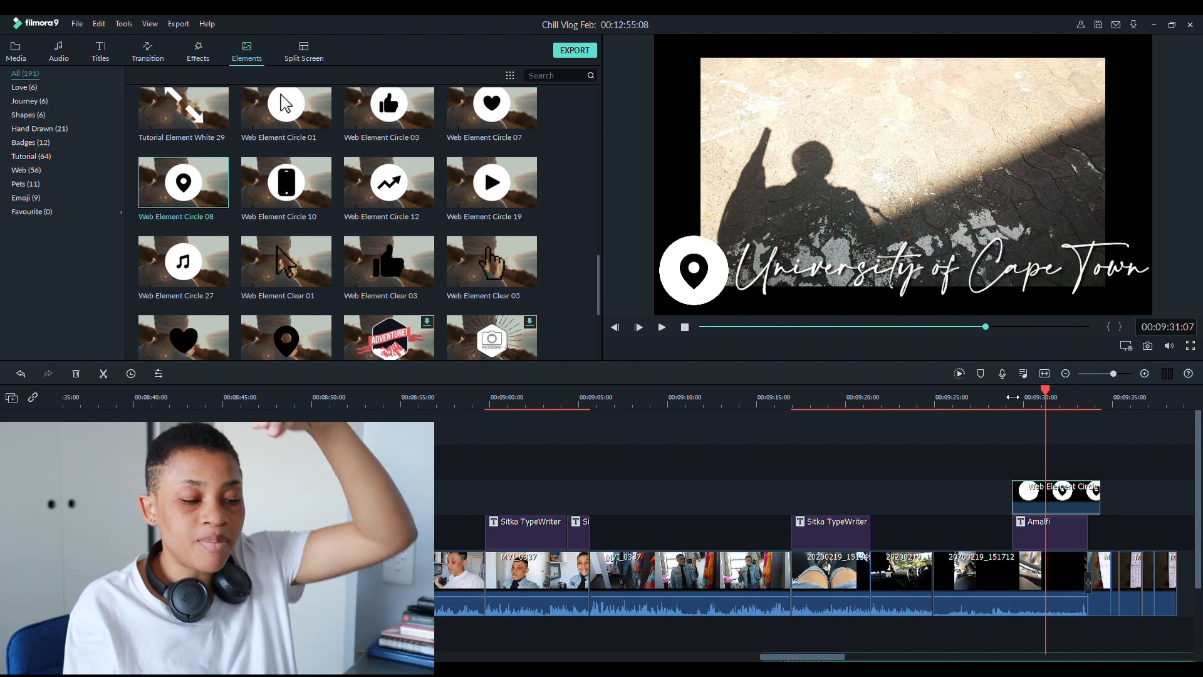
# Find the frame where the pin animation has appeared and move the Amalfi title to start at 00:09:29:21
pyautogui.click(1011, 396)
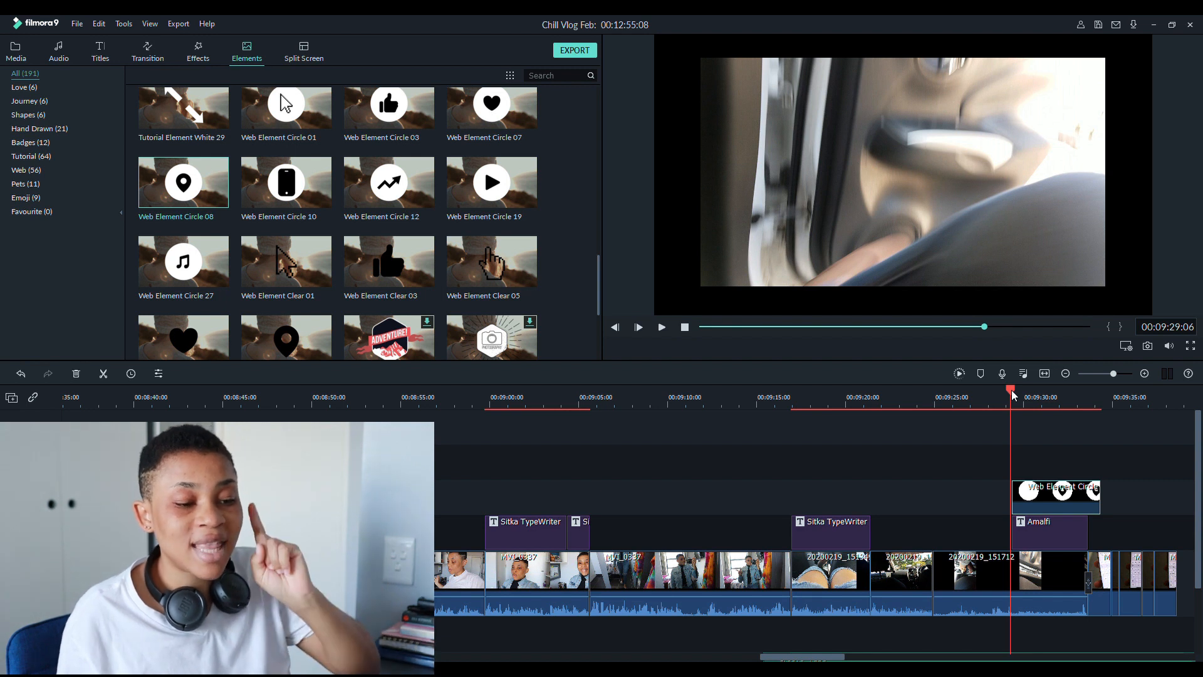
pyautogui.moveTo(1013, 395); pyautogui.dragTo(1023, 392)
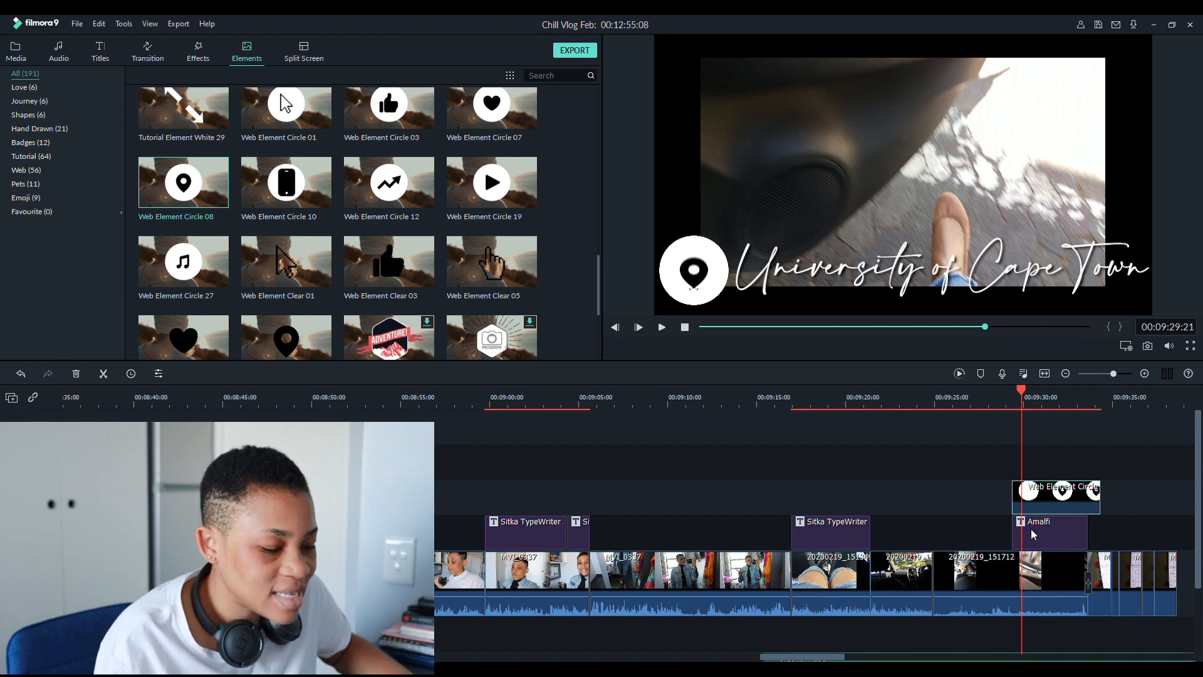
pyautogui.moveTo(1032, 530); pyautogui.dragTo(1036, 530)
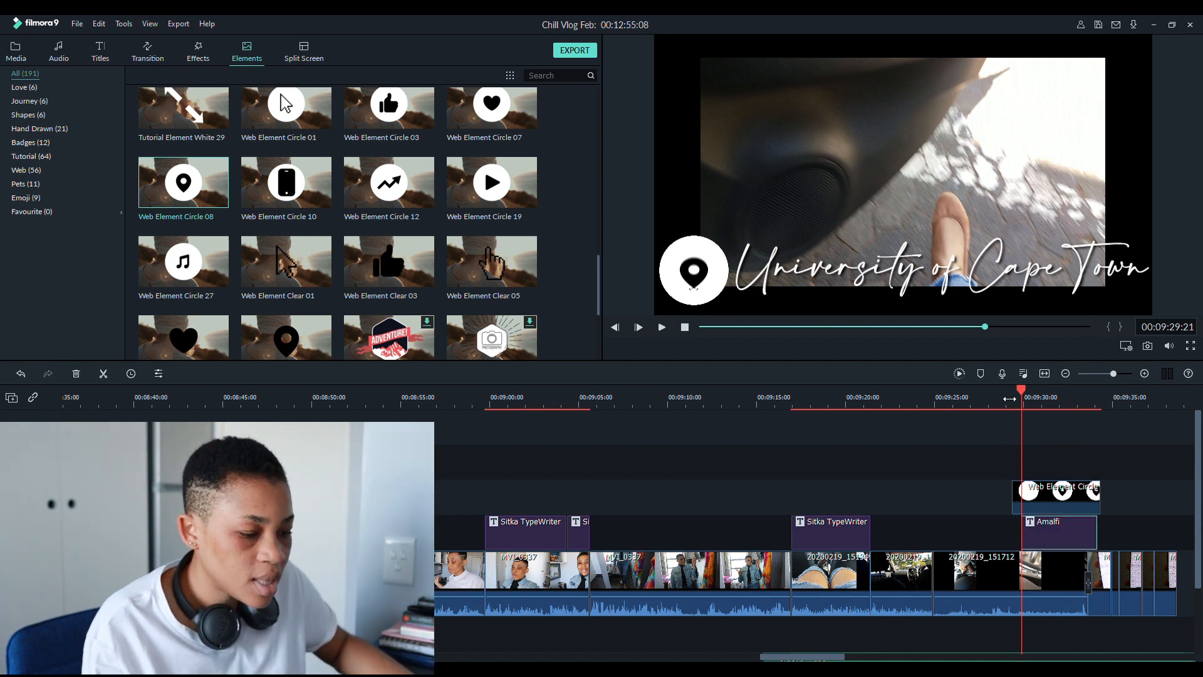
# Play back the location pin and Amalfi title from 00:09:29:05 to check their timing
pyautogui.click(1009, 399)
pyautogui.press('space')
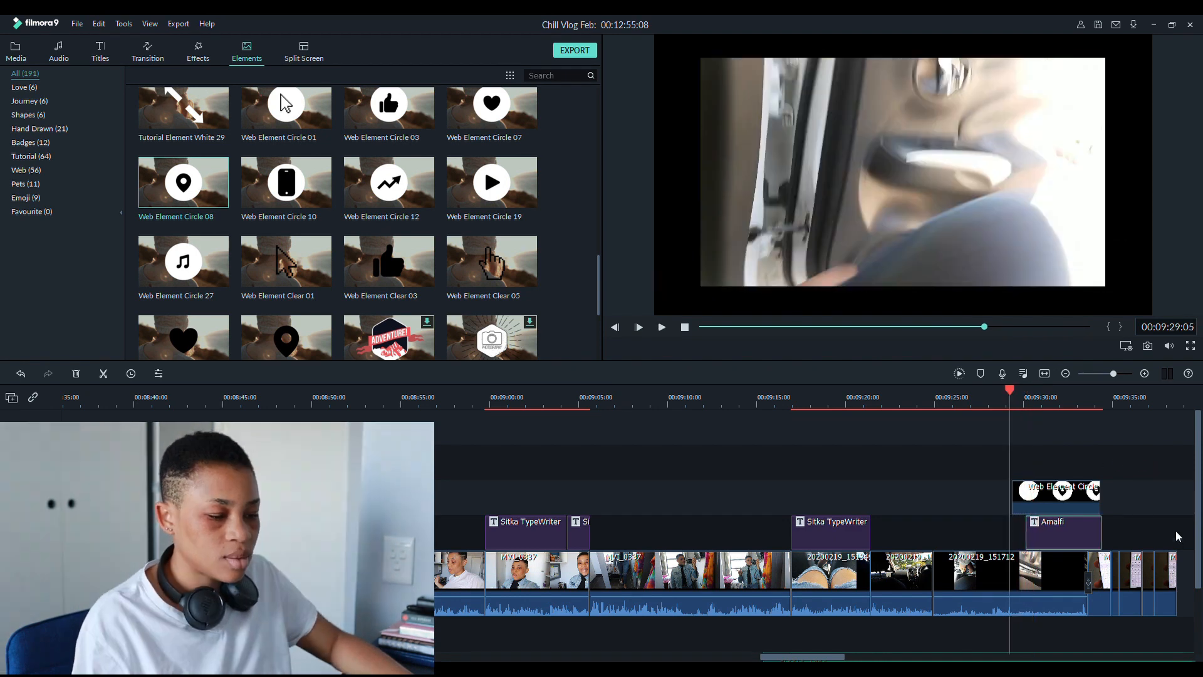
pyautogui.press('space')
pyautogui.press('space')
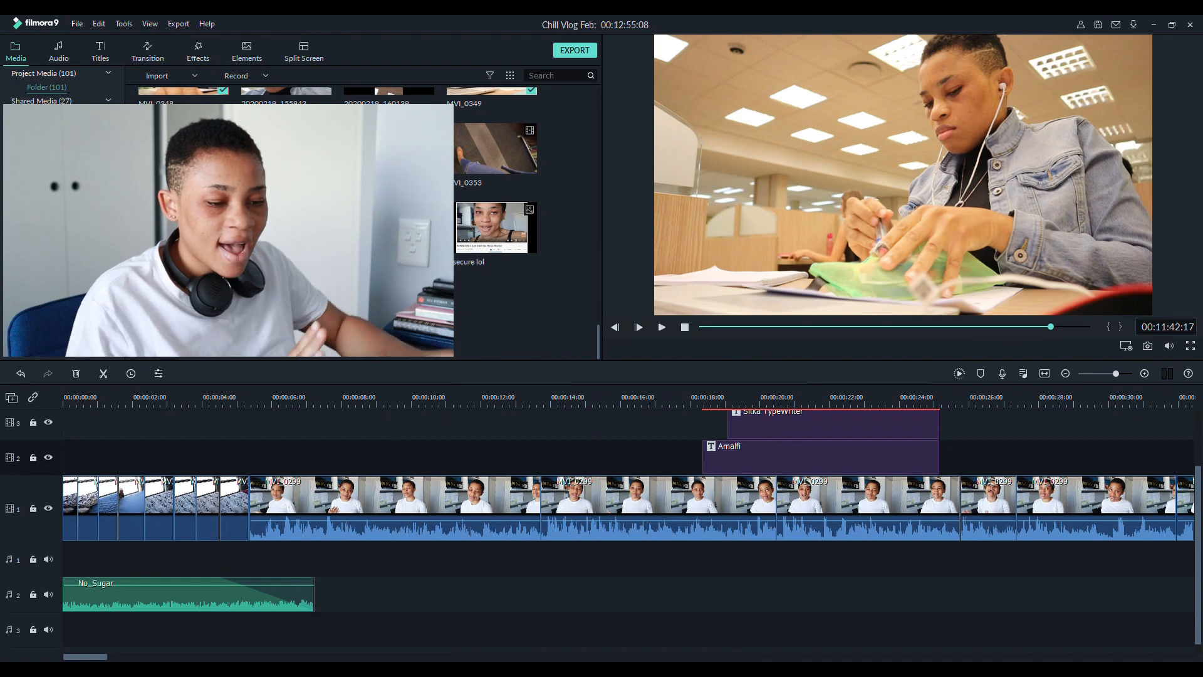
# Place the insecure lol image on video track 3 at 00:00:36:02 over the talking footage and play it back
pyautogui.moveTo(556, 398); pyautogui.dragTo(295, 397)
pyautogui.moveTo(523, 399); pyautogui.dragTo(86, 390)
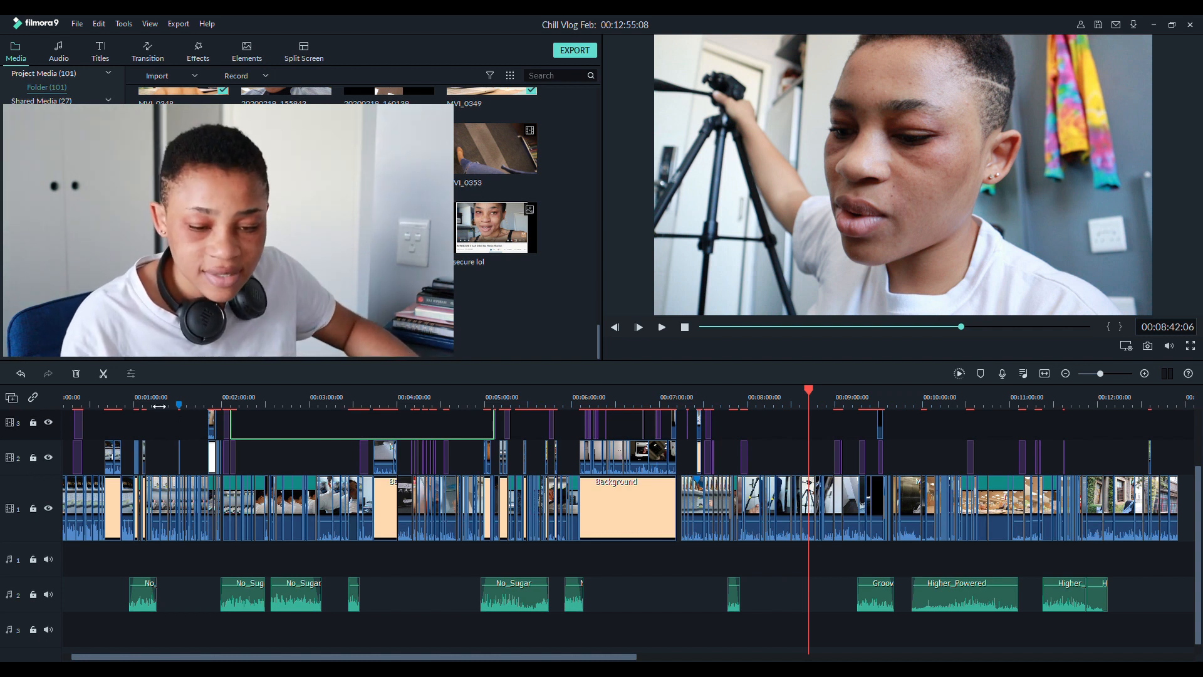
pyautogui.click(120, 402)
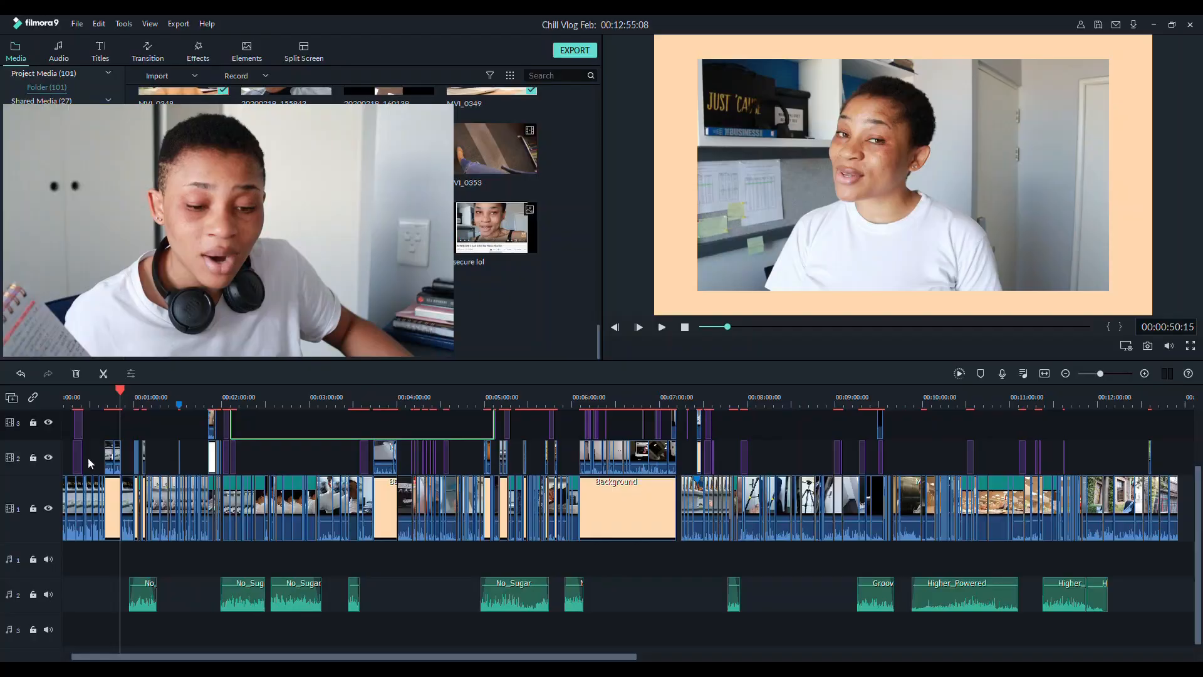
pyautogui.click(137, 401)
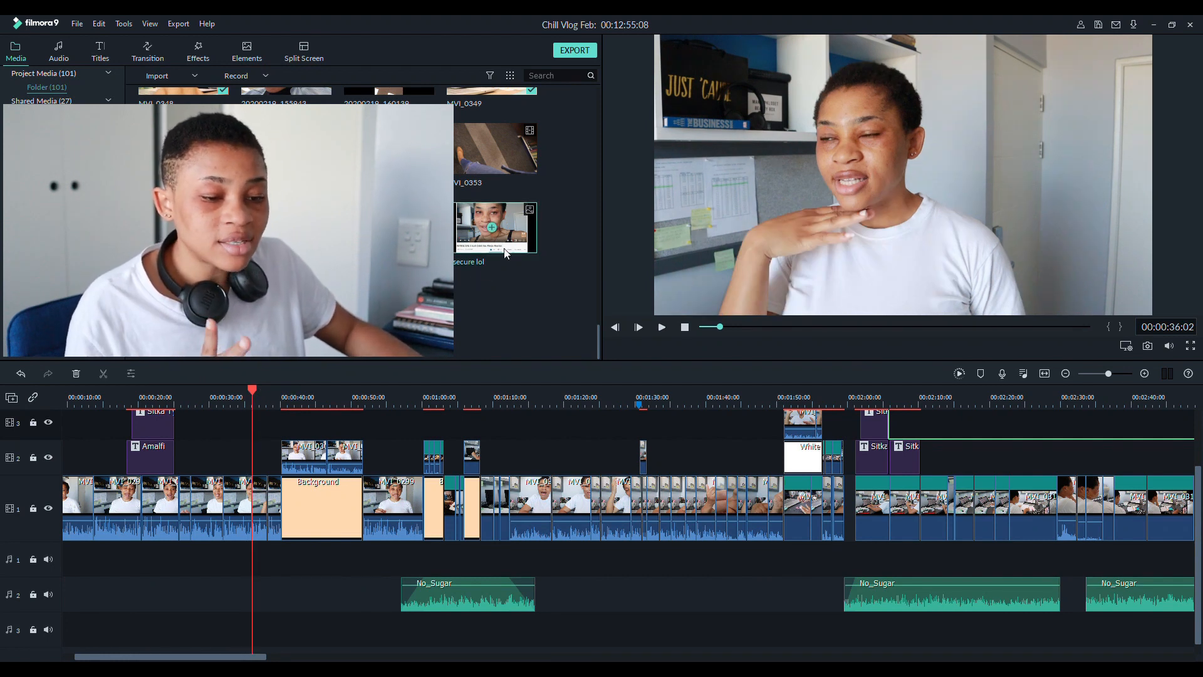
pyautogui.doubleClick(526, 233)
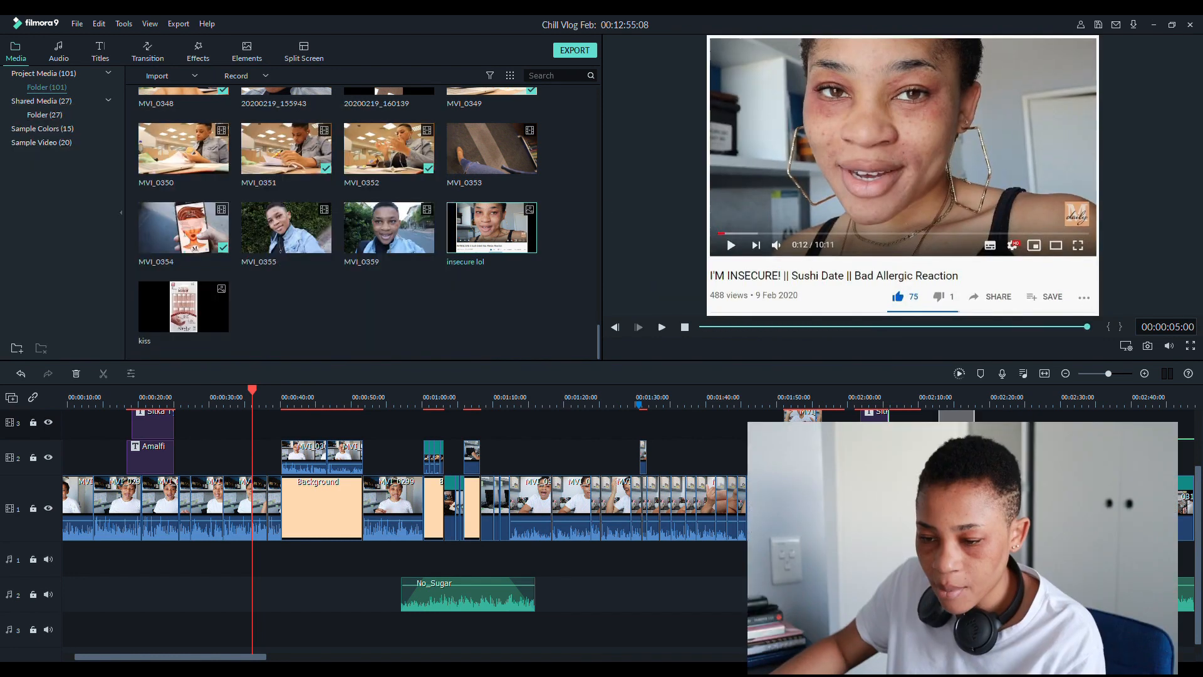
pyautogui.moveTo(526, 248); pyautogui.dragTo(257, 430)
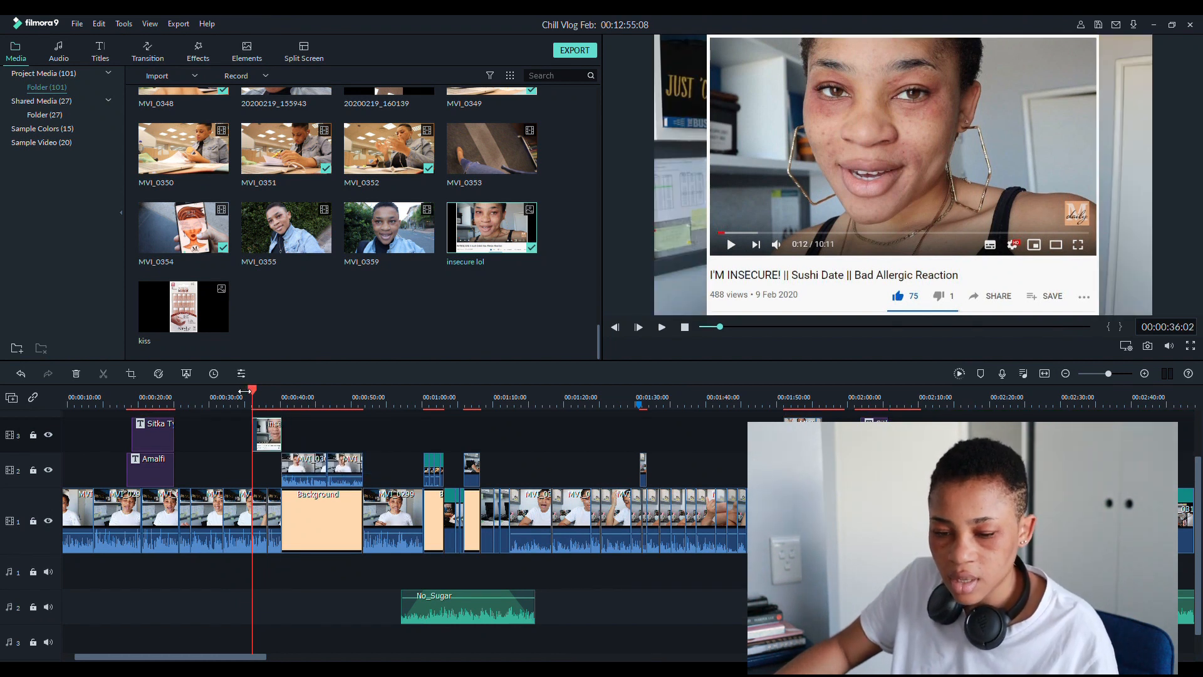
pyautogui.press('space')
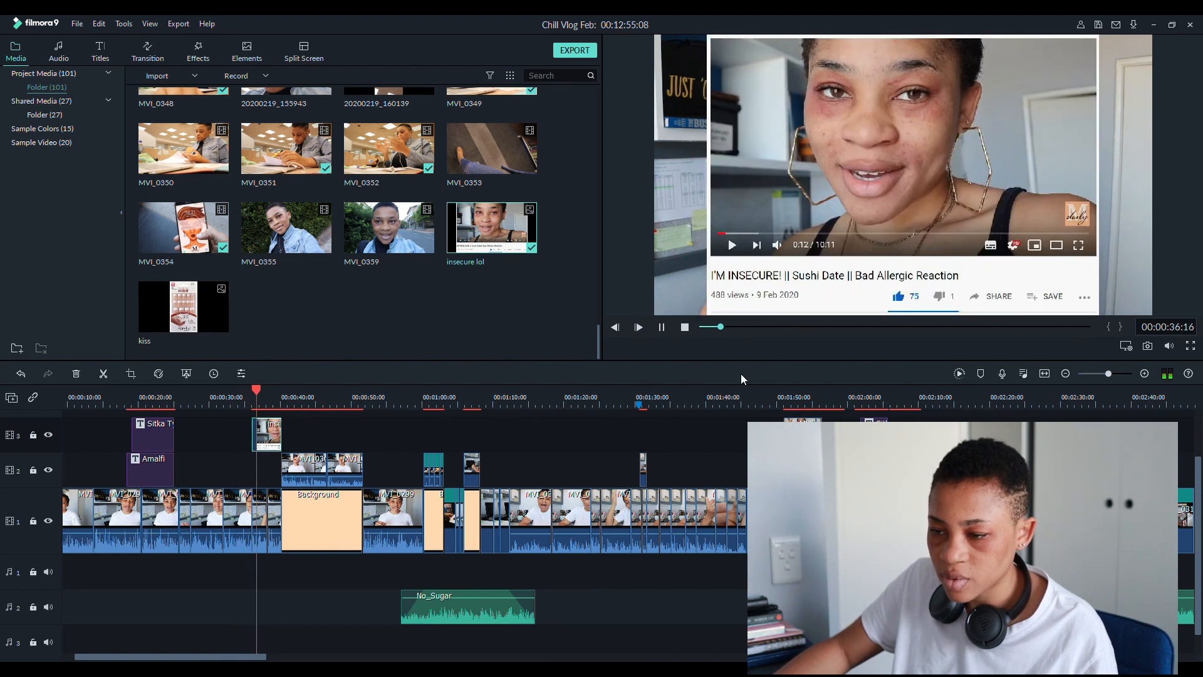
# Place the kiss image on video track 3 at 00:01:25:22 and play back that part of the video
pyautogui.click(606, 404)
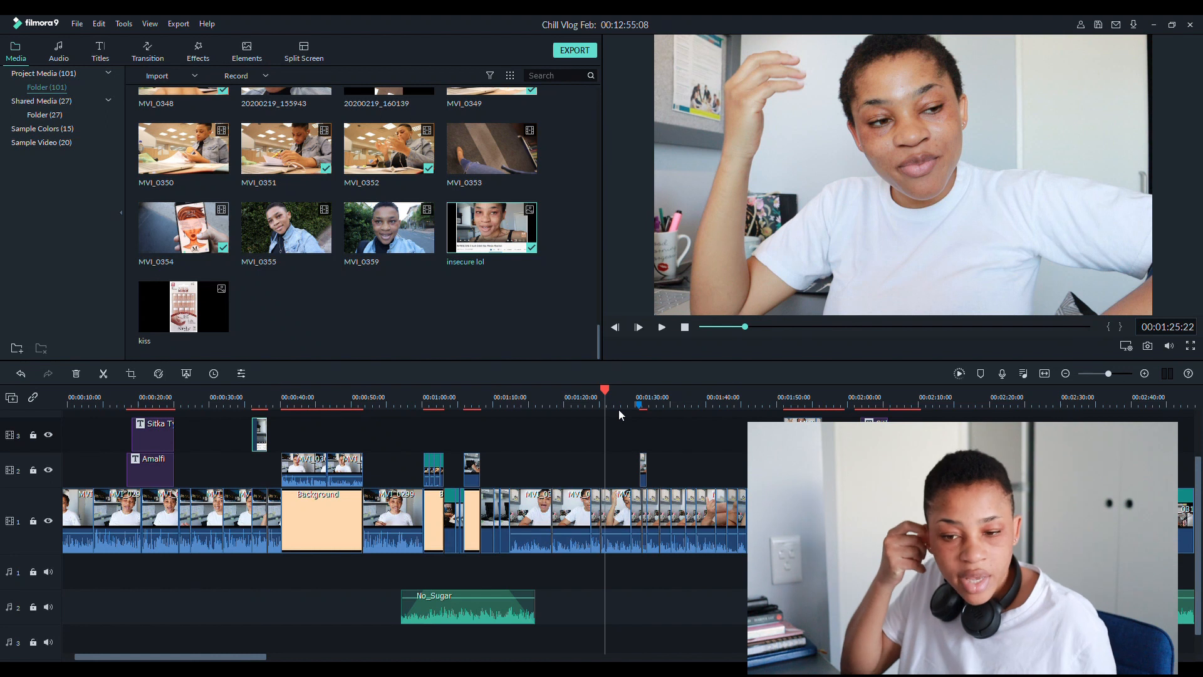
pyautogui.doubleClick(217, 314)
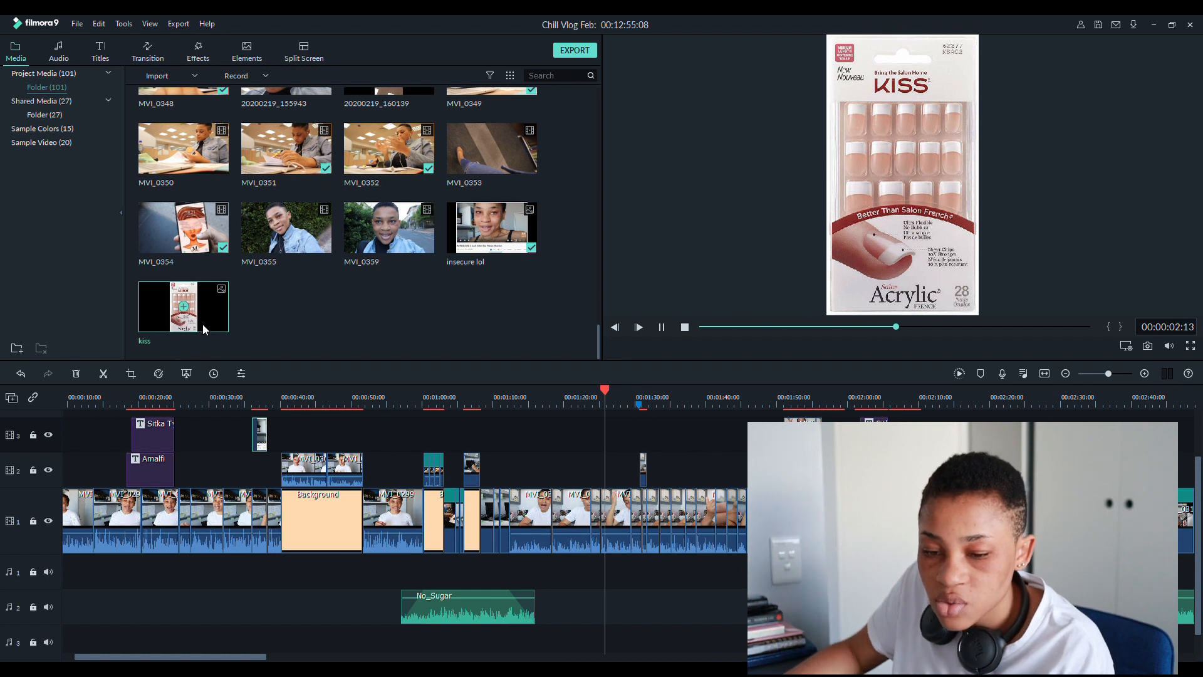
pyautogui.moveTo(608, 442); pyautogui.dragTo(606, 443)
pyautogui.press('space')
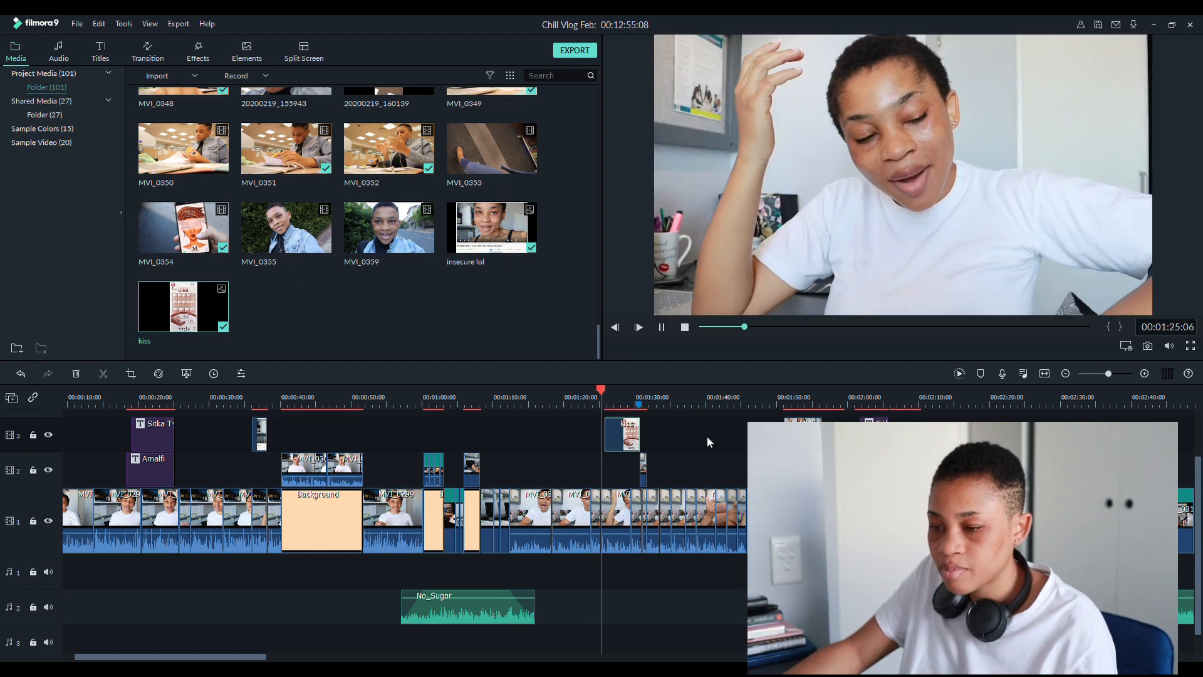
# Move the kiss image to the left edge of the video frame, beside the speaker, and preview it from 00:01:25:00
pyautogui.click(847, 159)
pyautogui.moveTo(847, 158); pyautogui.dragTo(738, 160)
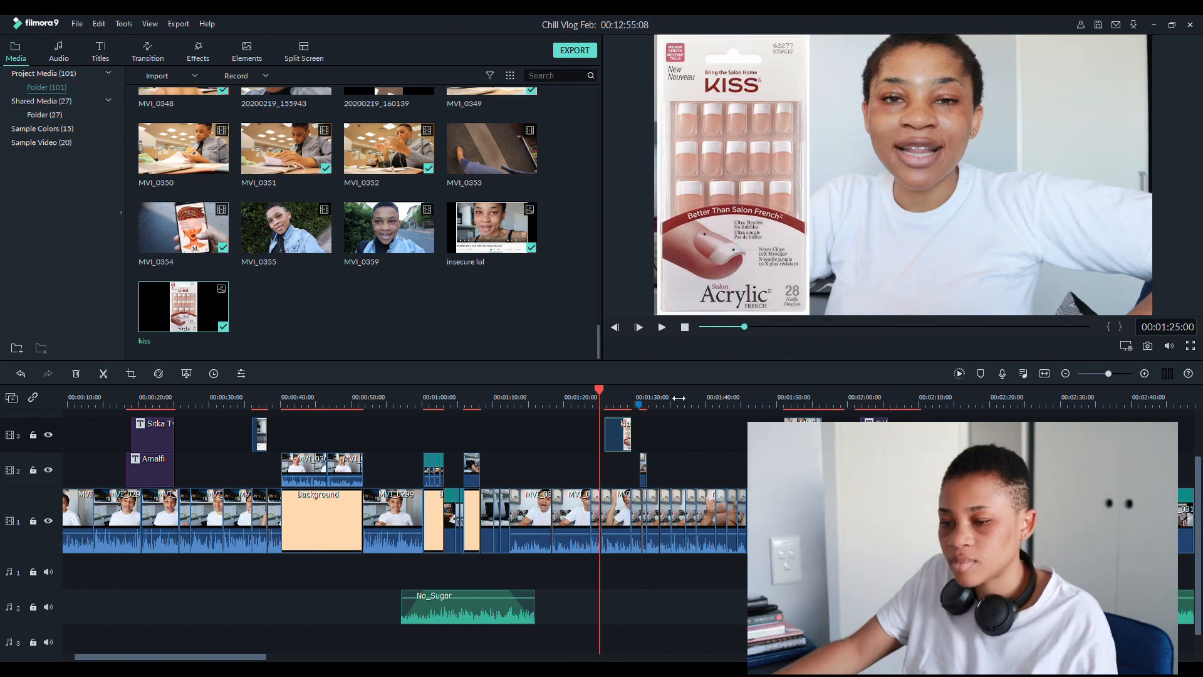
pyautogui.press('space')
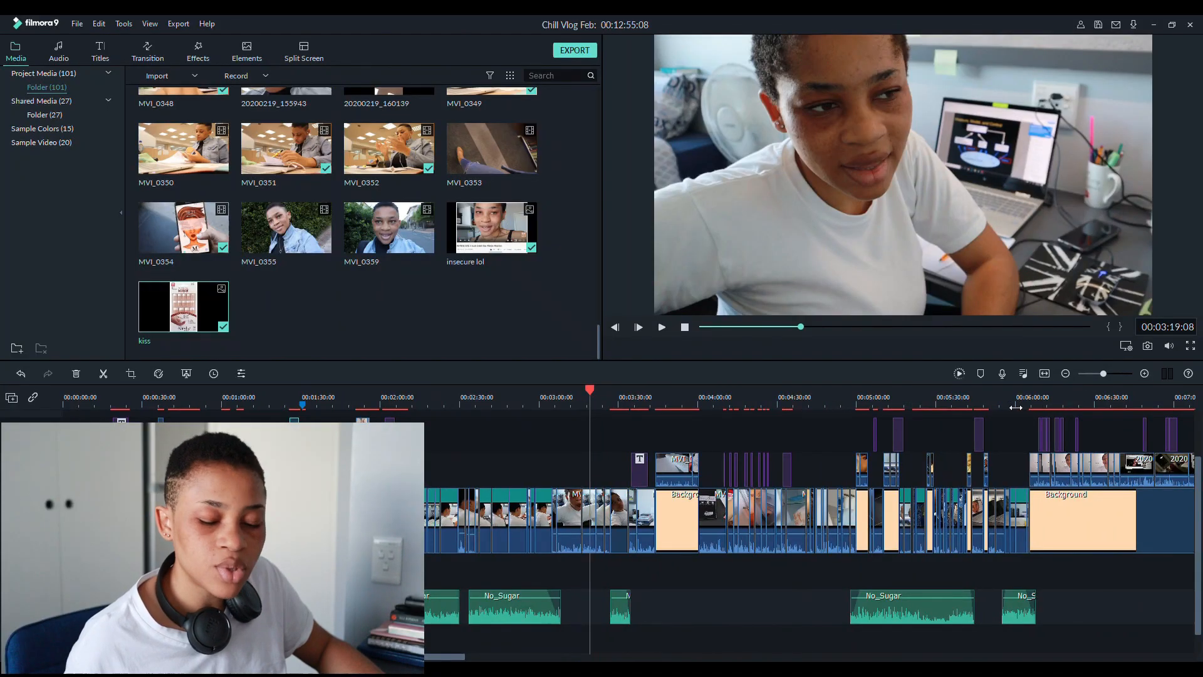
# Play back the study scene from 00:10:30:13 to find the moment for a sound effect
pyautogui.scroll(-3, 1016, 407)
pyautogui.scroll(-4, 981, 397)
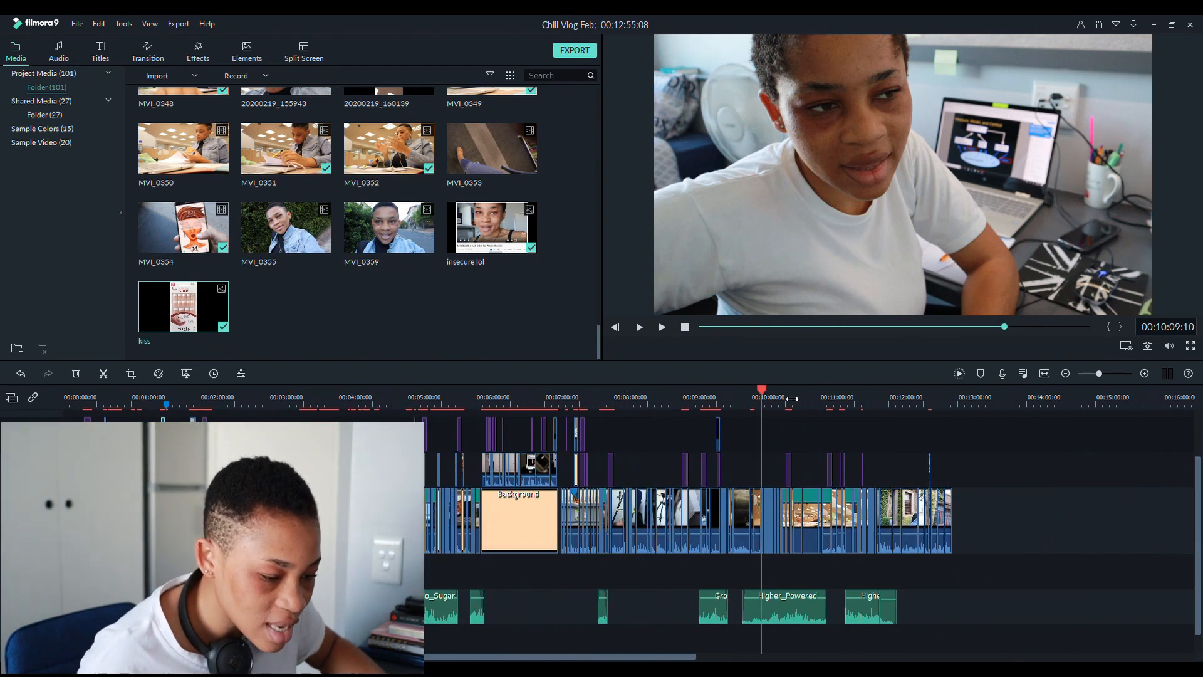
pyautogui.scroll(8, 812, 398)
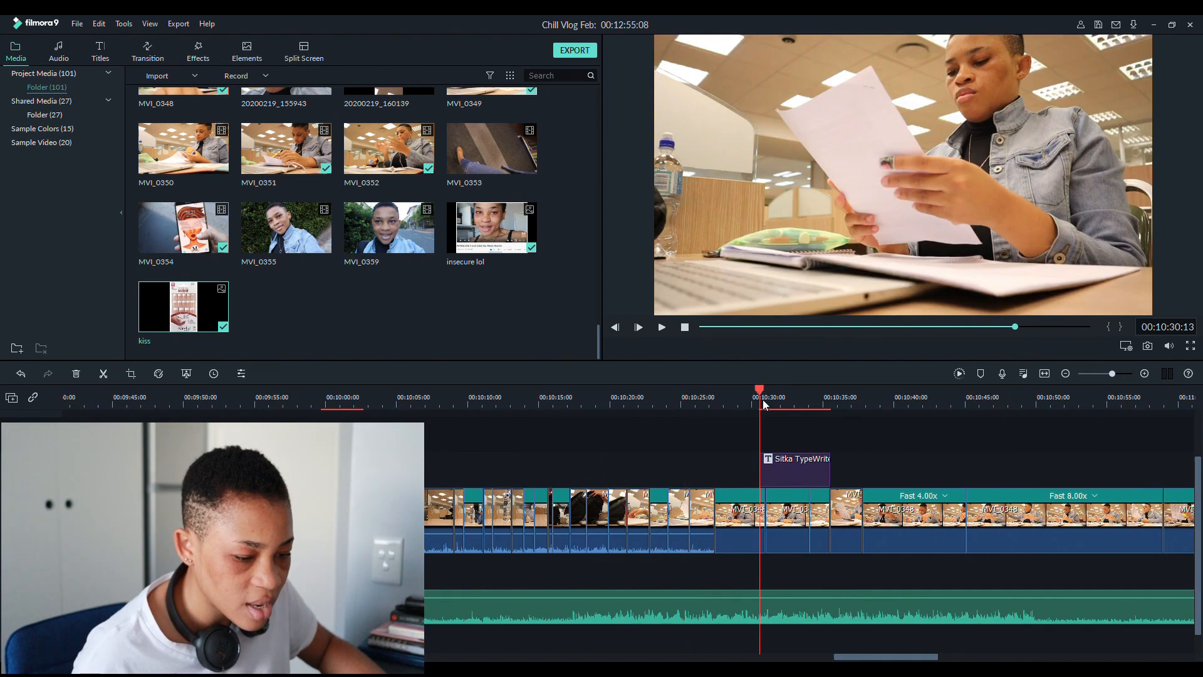
pyautogui.press('space')
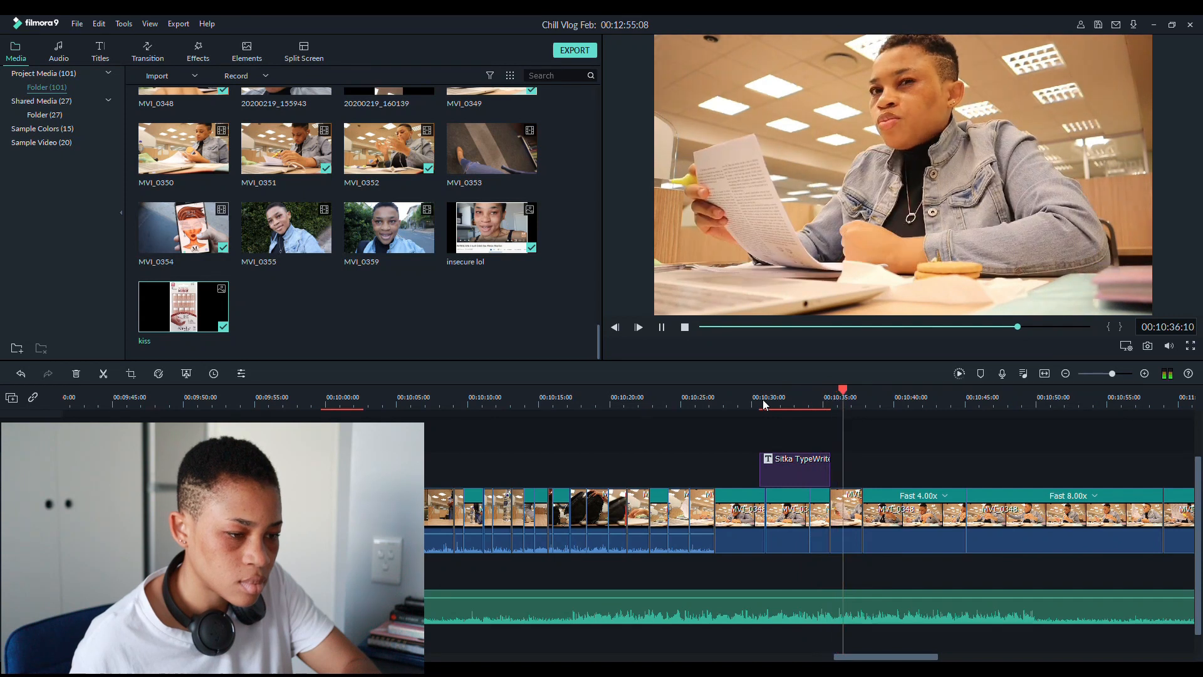
pyautogui.press('space')
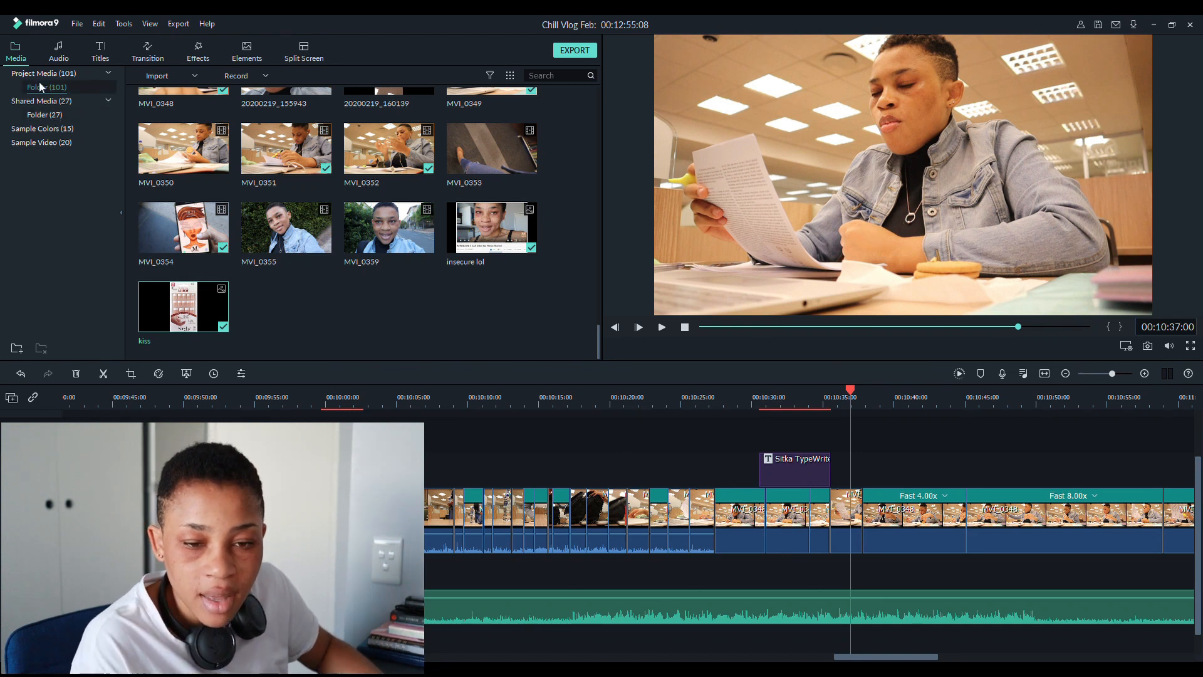
# Add the shared PING - Sound effect to audio track 1 at about 00:10:36:00, under the study clip
pyautogui.click(55, 116)
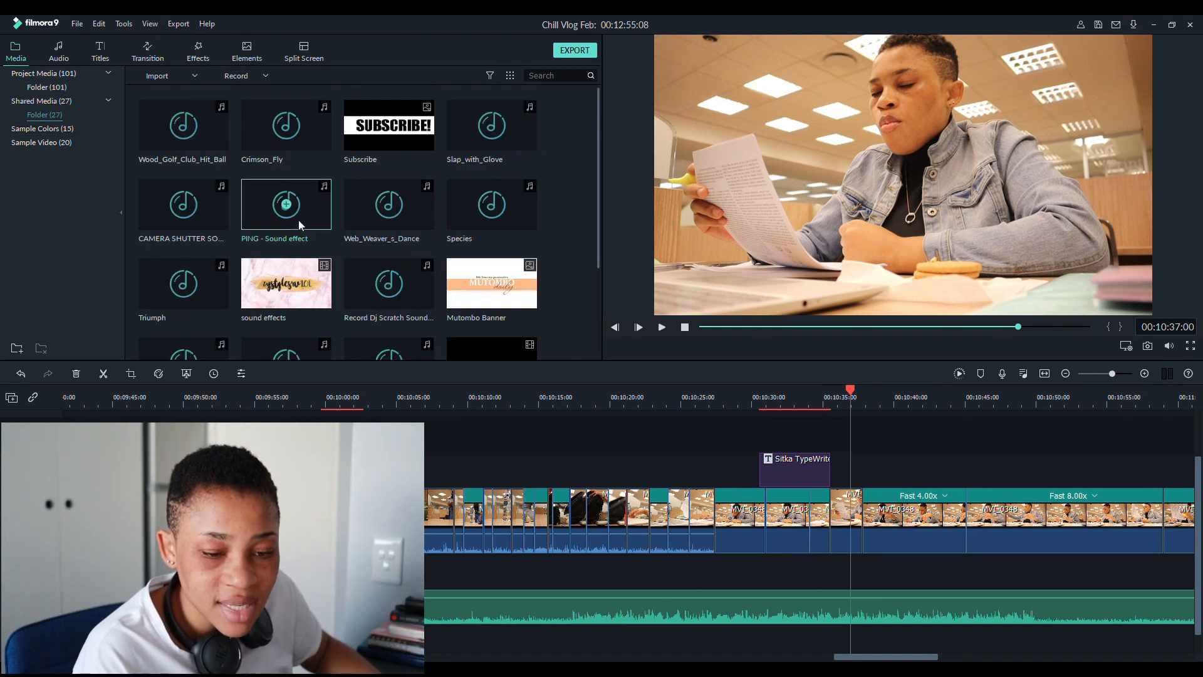
pyautogui.doubleClick(325, 221)
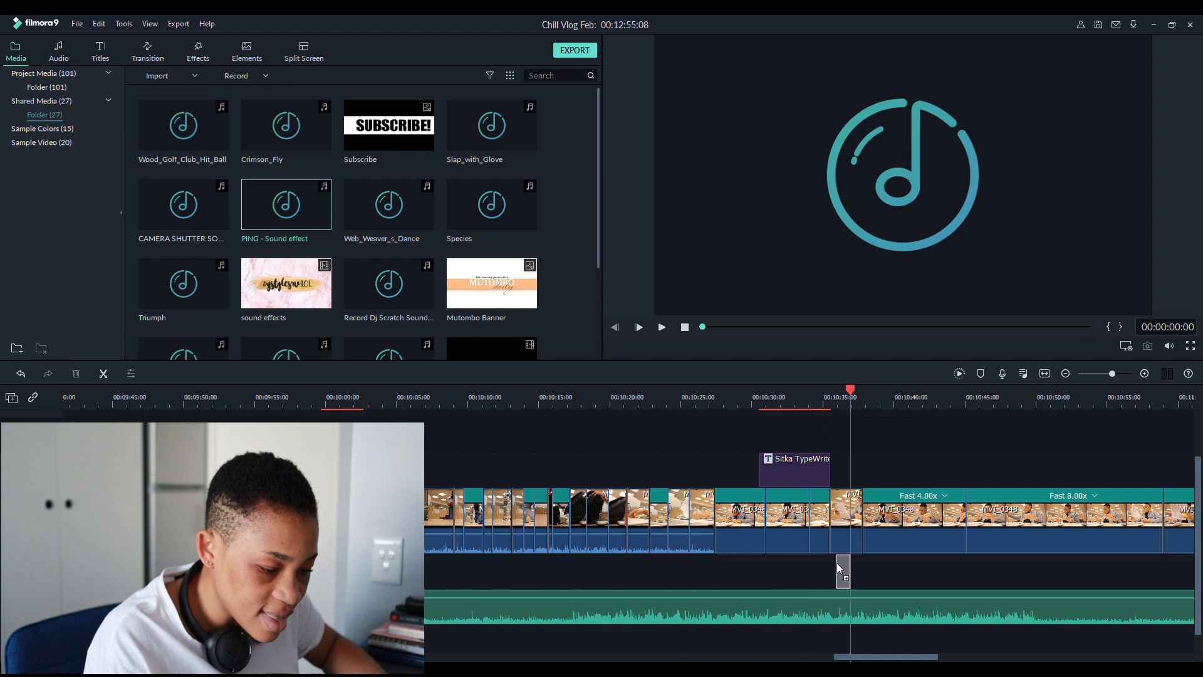
pyautogui.moveTo(841, 567); pyautogui.dragTo(842, 568)
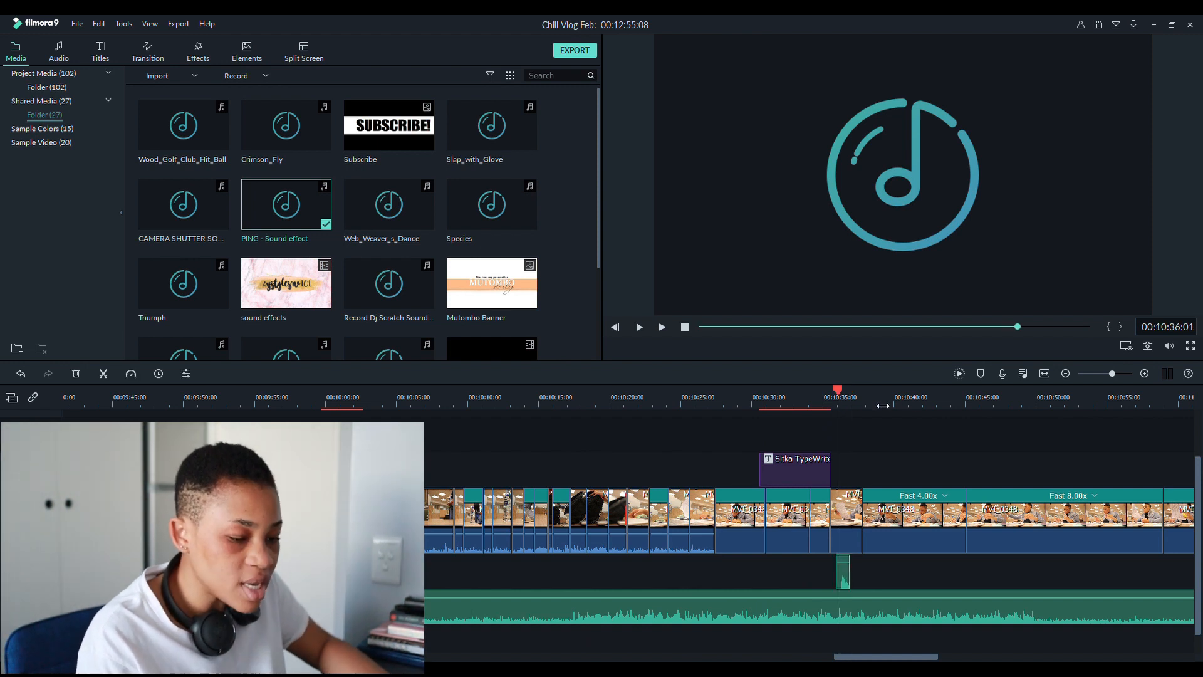
# Find the reaction frame at 00:10:36:12, shift the PING sound effect so its waveform begins there, and play it back
pyautogui.click(866, 407)
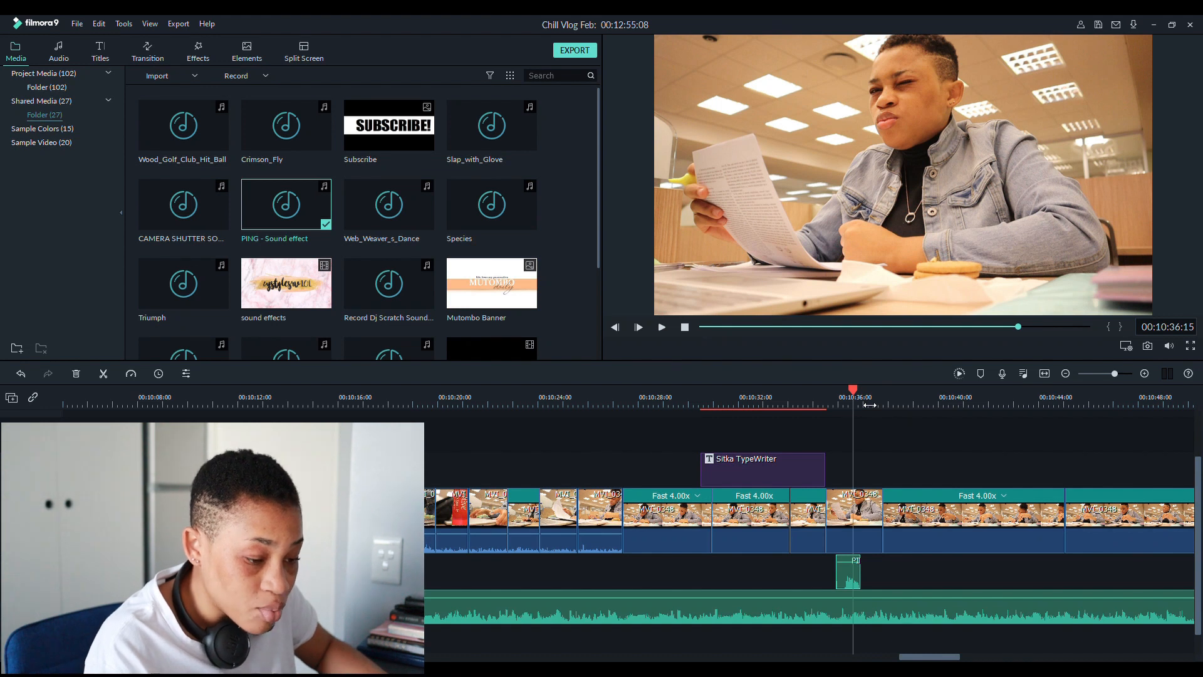
pyautogui.moveTo(870, 405); pyautogui.dragTo(596, 388)
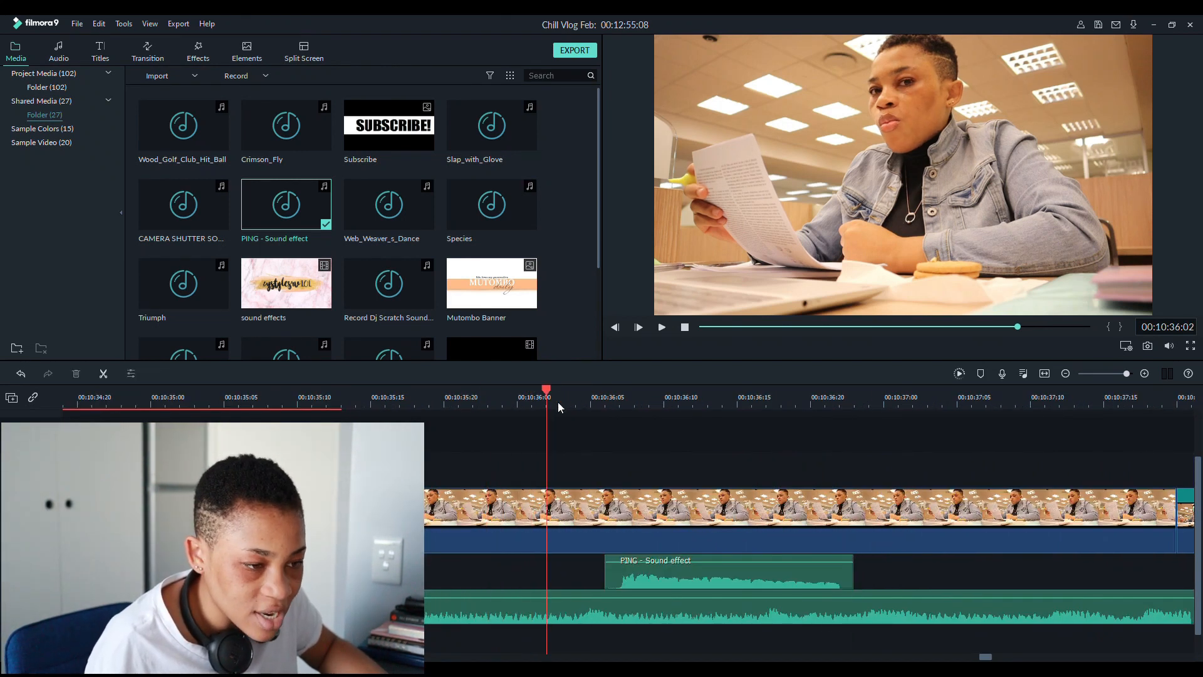
pyautogui.moveTo(662, 422); pyautogui.dragTo(702, 389)
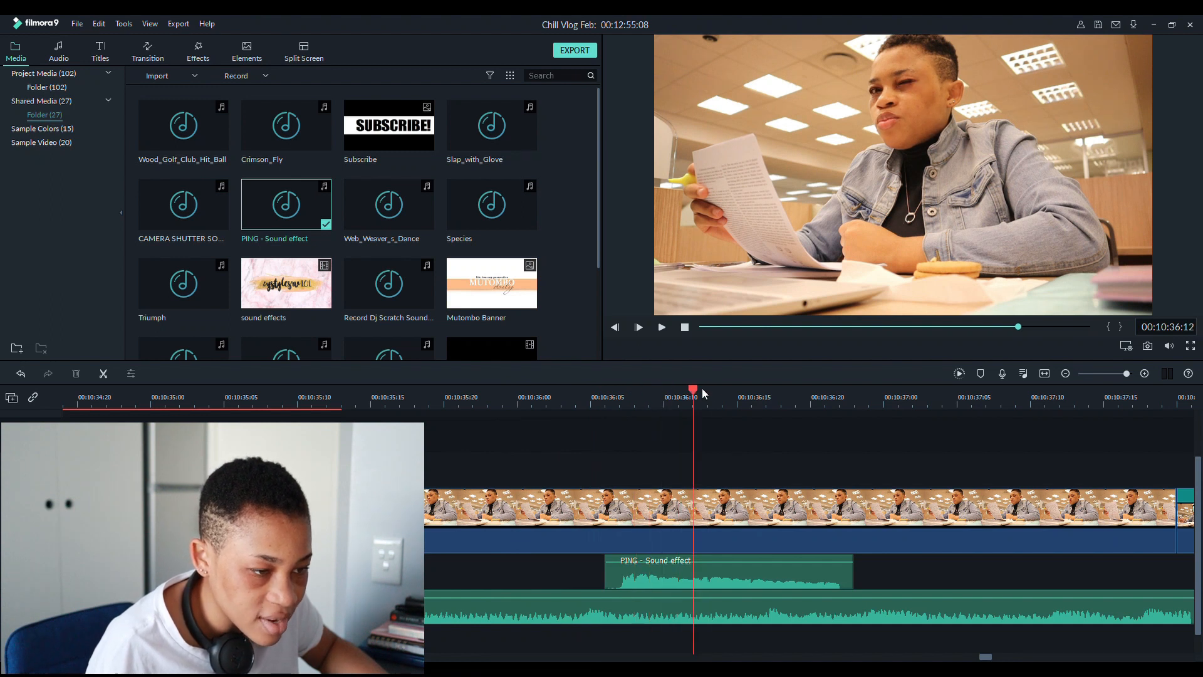
pyautogui.moveTo(652, 577); pyautogui.dragTo(709, 578)
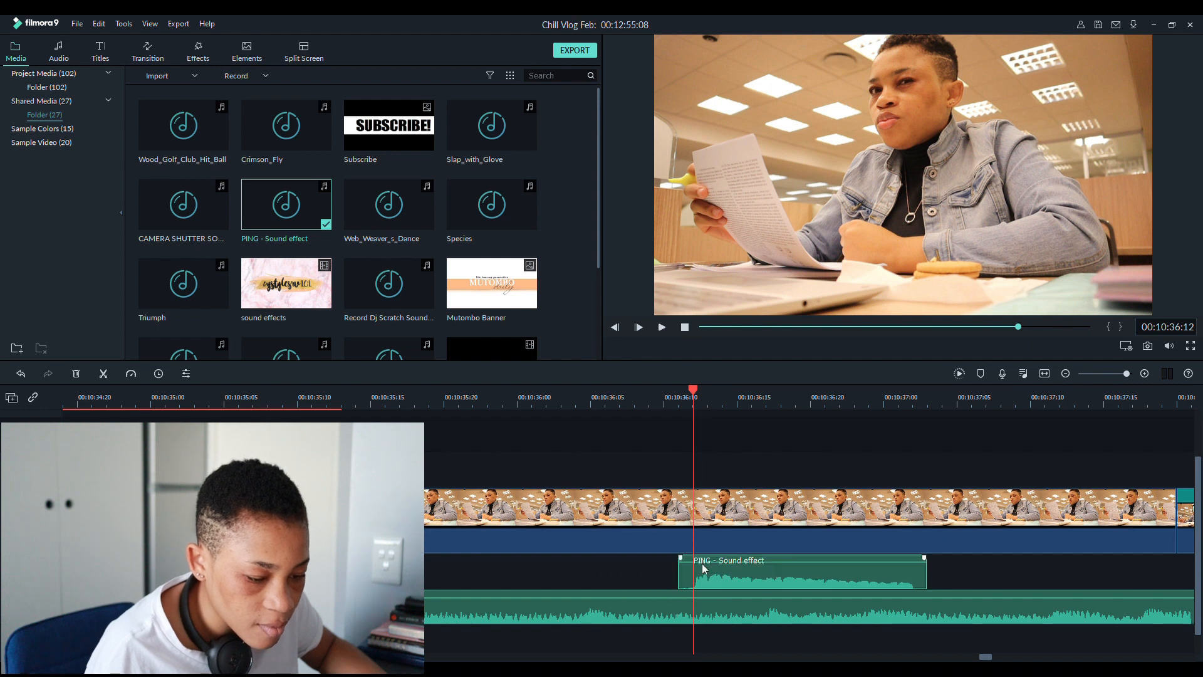
pyautogui.click(341, 396)
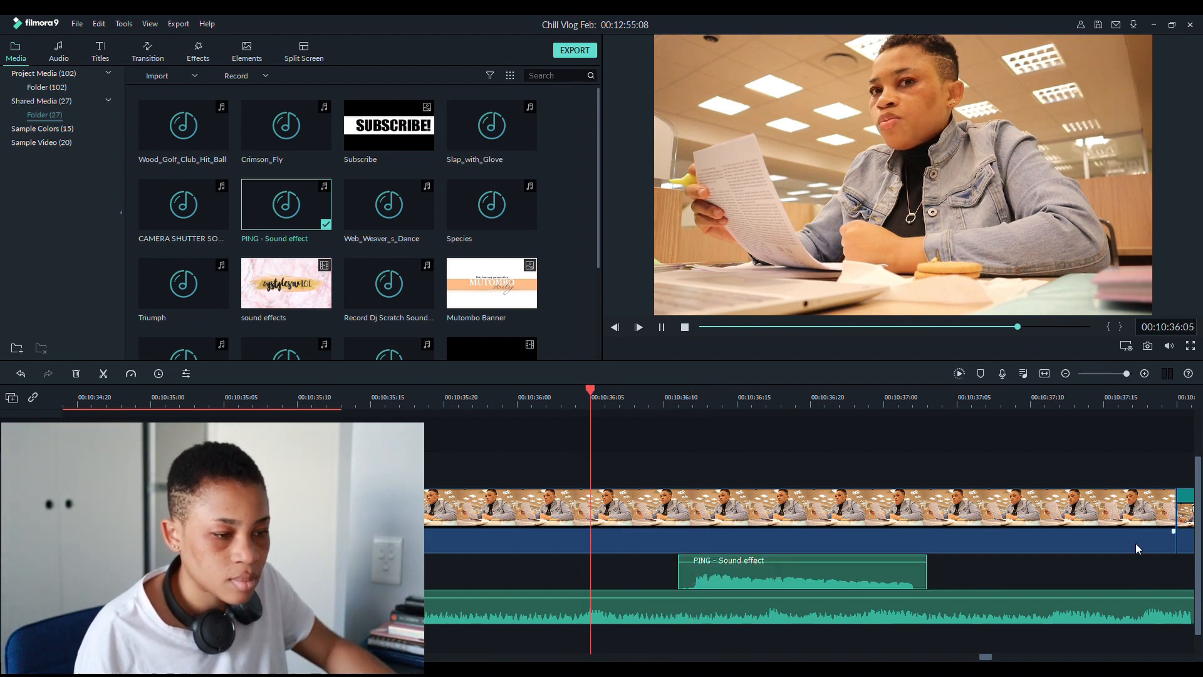
pyautogui.press('space')
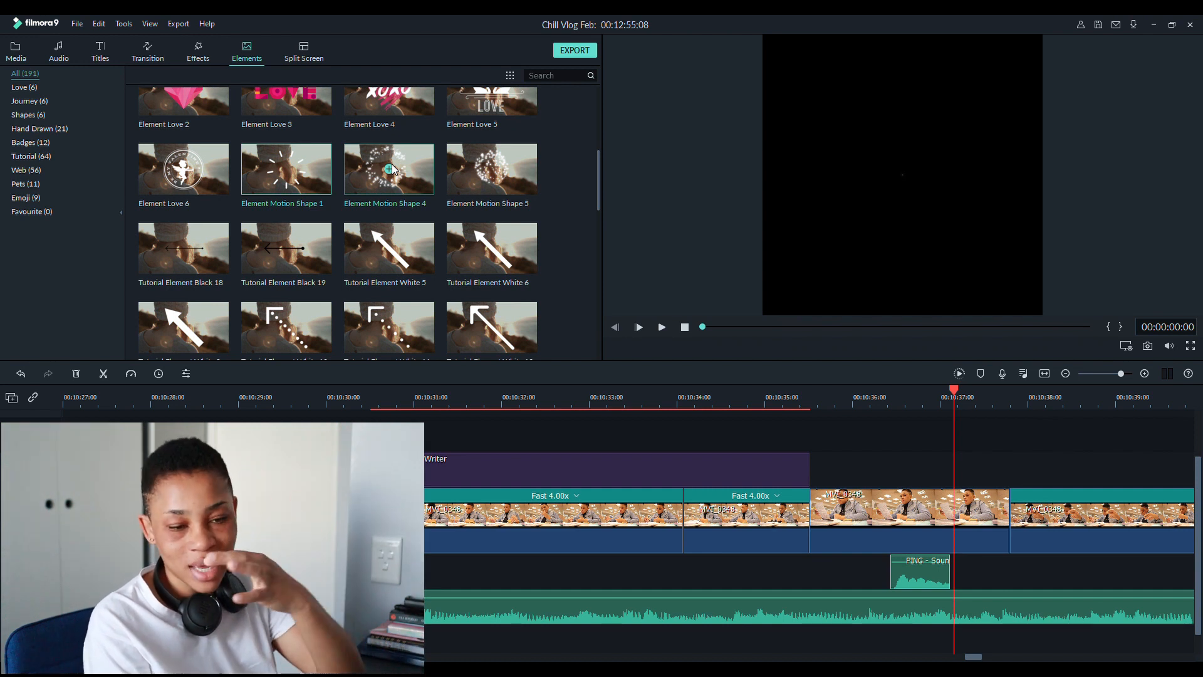
# Try adding a reduced Element Motion Shape 1 on video track 2 above the PING sound, centred over the face
pyautogui.moveTo(309, 188); pyautogui.dragTo(416, 210)
pyautogui.moveTo(731, 309); pyautogui.dragTo(928, 461)
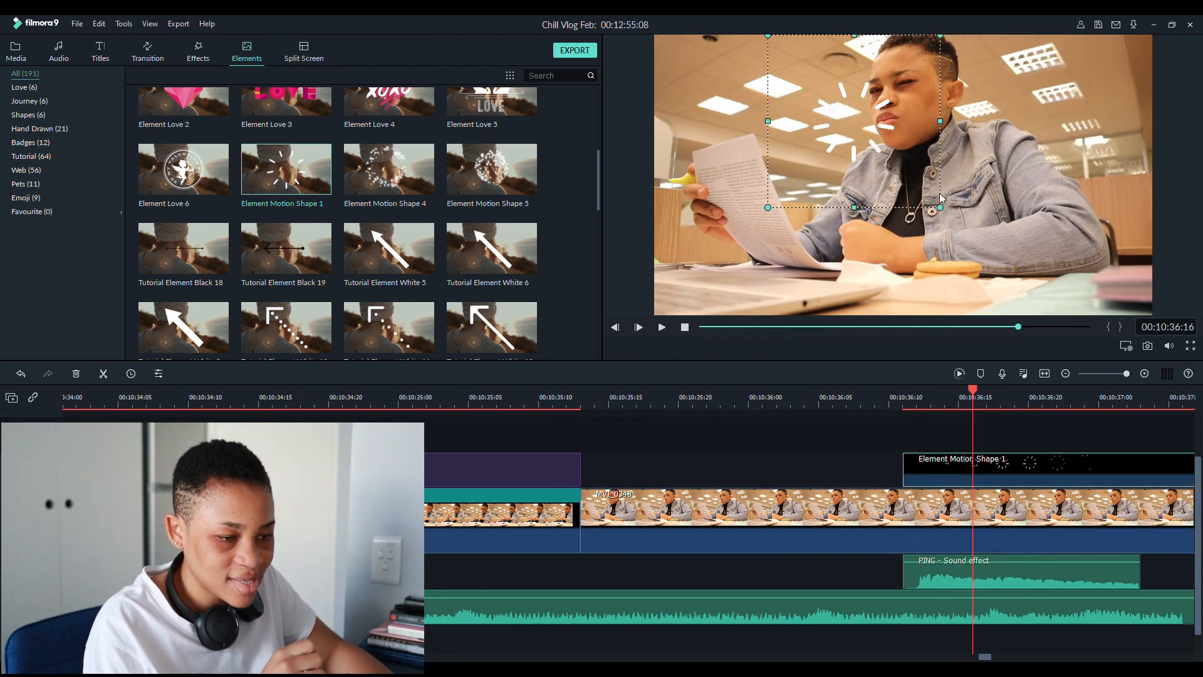
pyautogui.moveTo(901, 178); pyautogui.dragTo(959, 143)
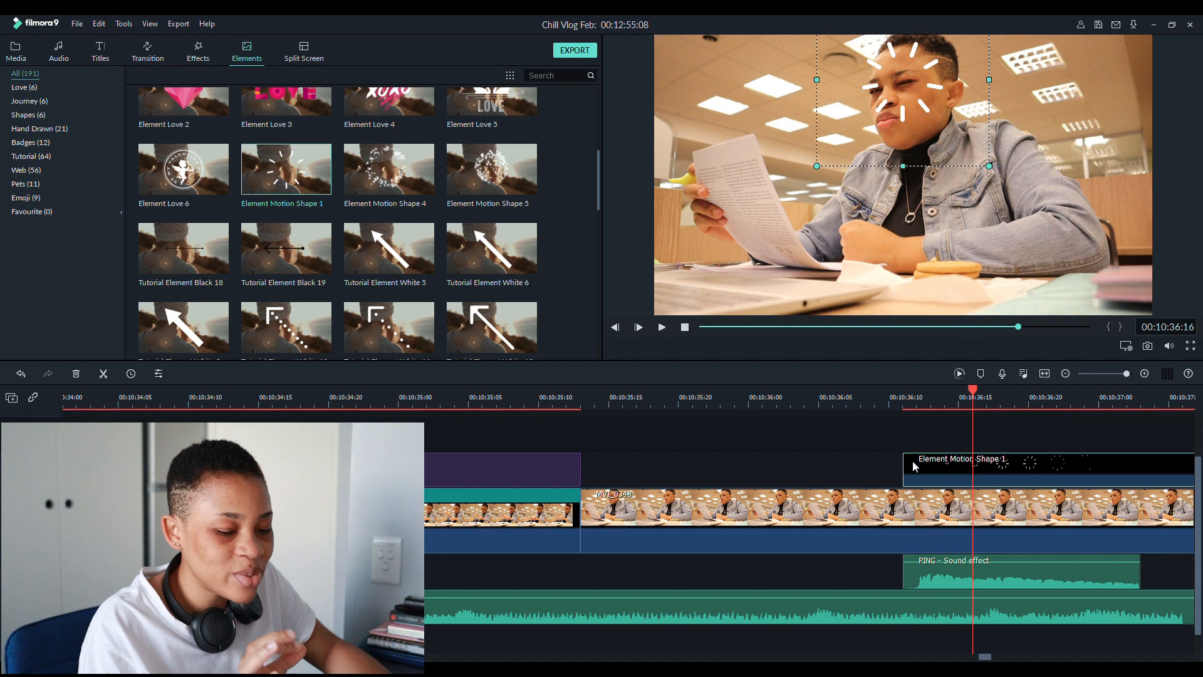
pyautogui.press('space')
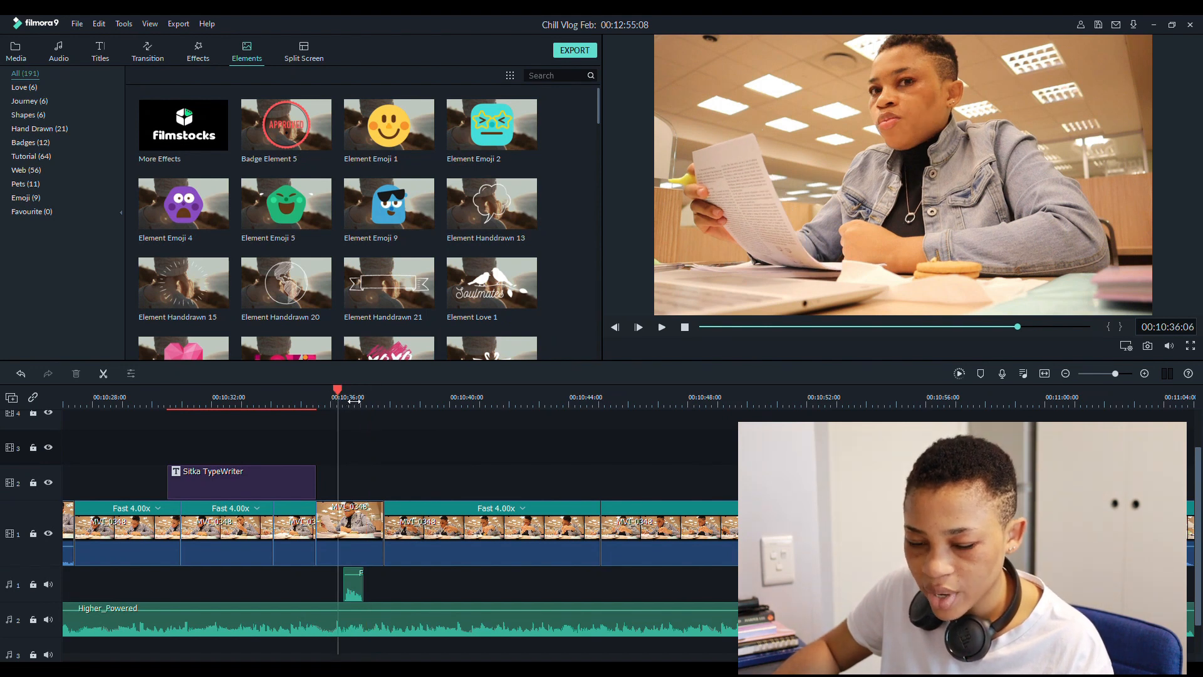
# Play back the study clip and its PING sound effect from about 00:10:35
pyautogui.click(315, 398)
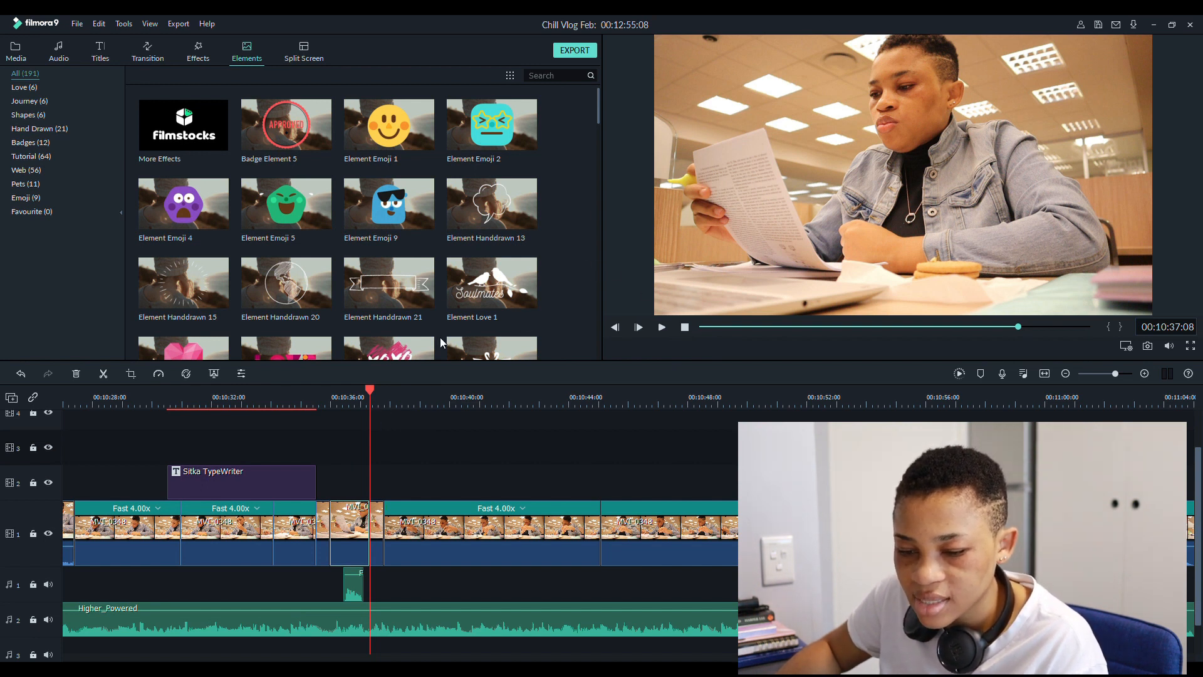
pyautogui.click(309, 404)
pyautogui.press('space')
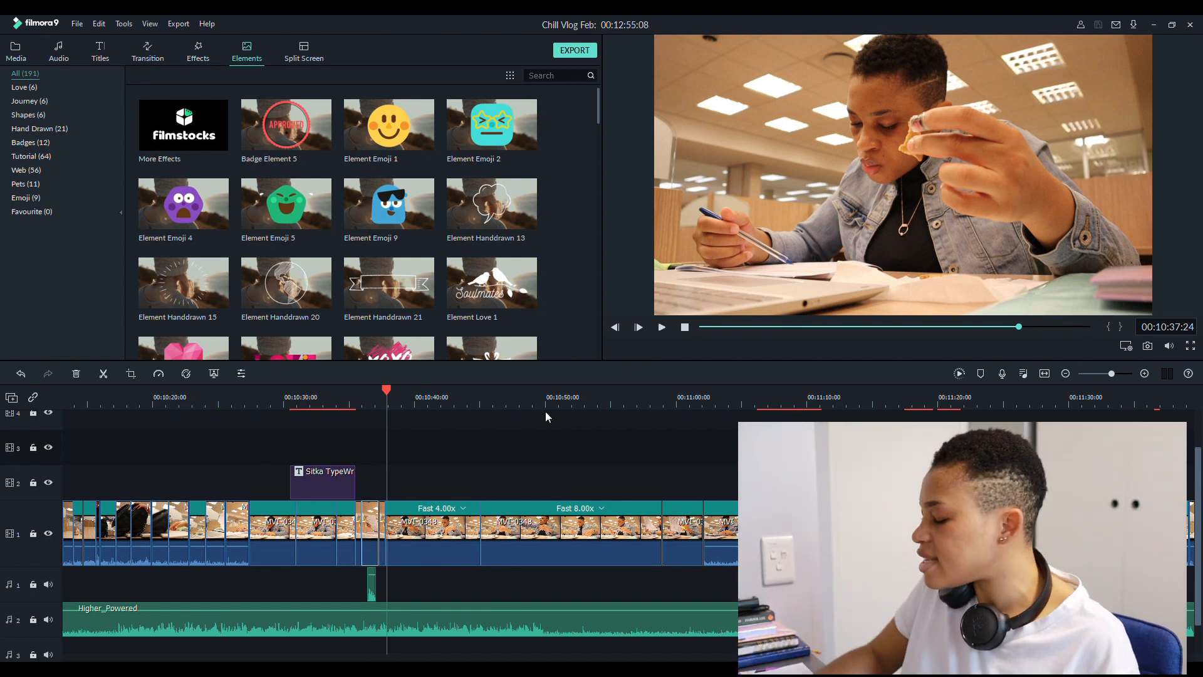
# Locate where the Higher_Powered music stops at the "Hard girl, hard girl." title near 00:11:06 and play back that transition
pyautogui.click(841, 404)
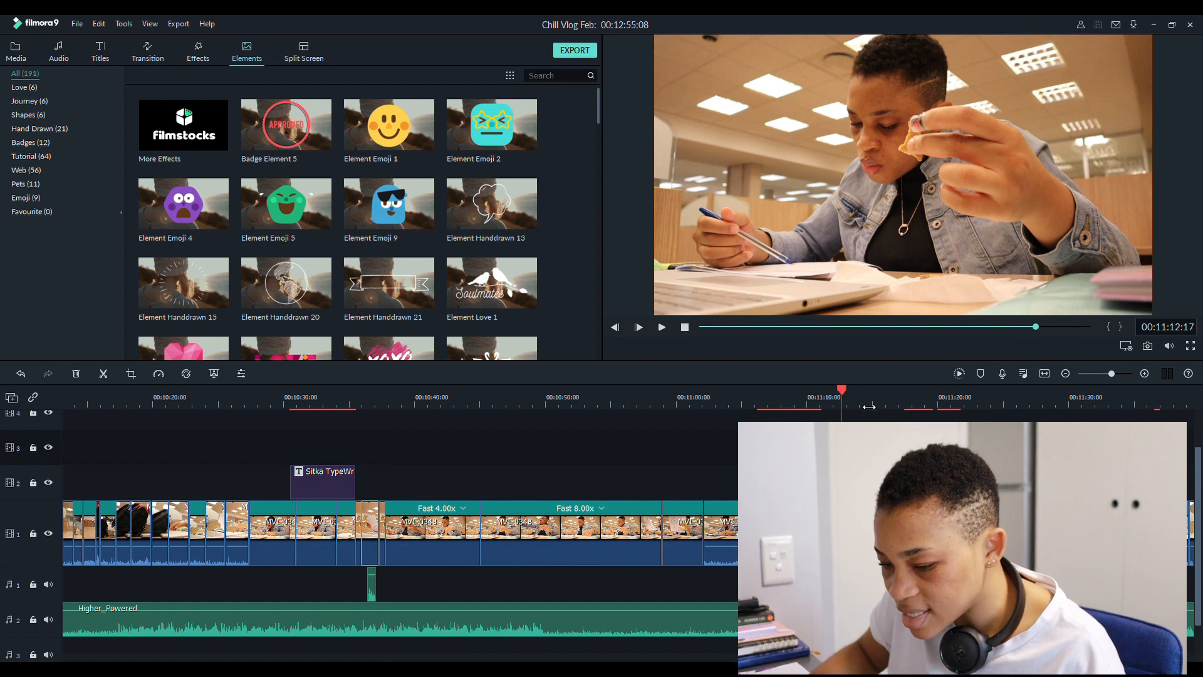
pyautogui.click(811, 403)
pyautogui.click(757, 402)
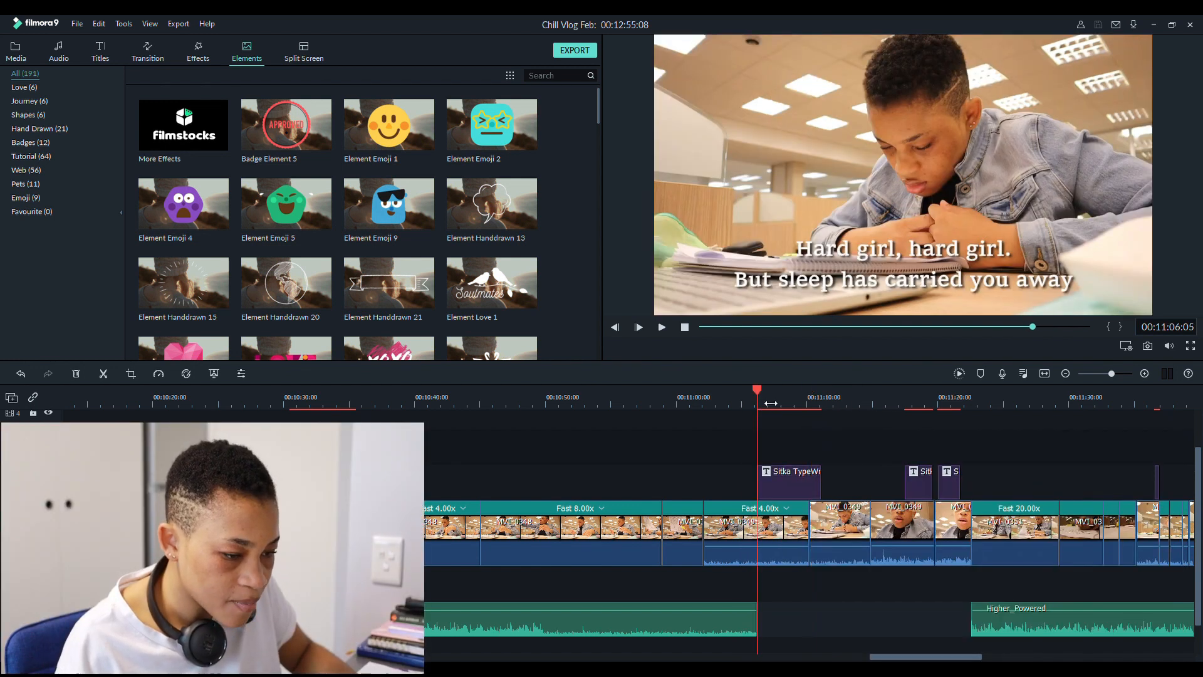
pyautogui.click(752, 400)
pyautogui.click(758, 403)
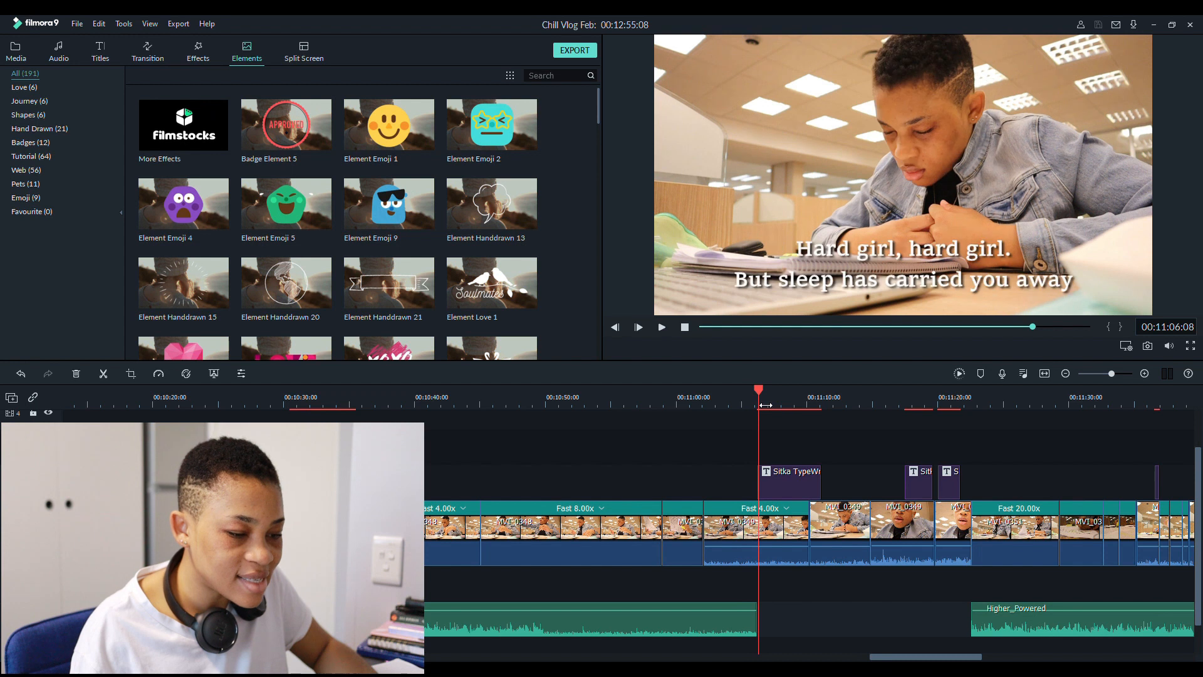
pyautogui.click(751, 403)
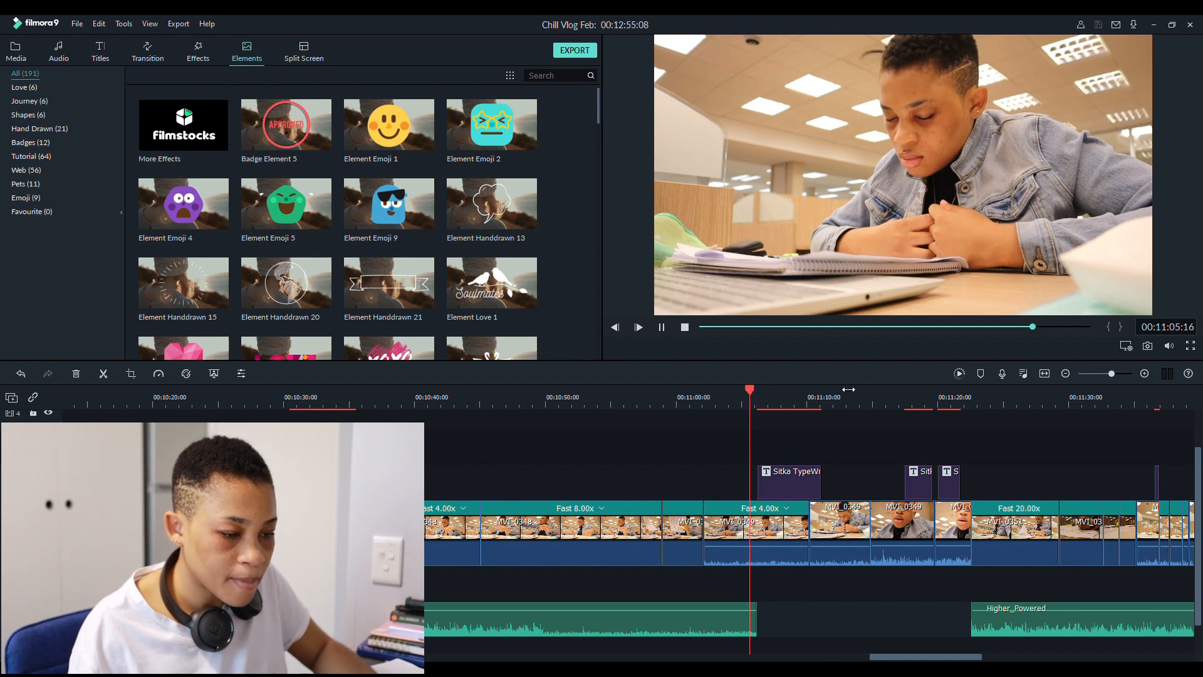
# Add the Pop sound effect on audio track 1 and shift its waveform to the start of the "Hard girl, hard girl." title near 00:11:06
pyautogui.press('space')
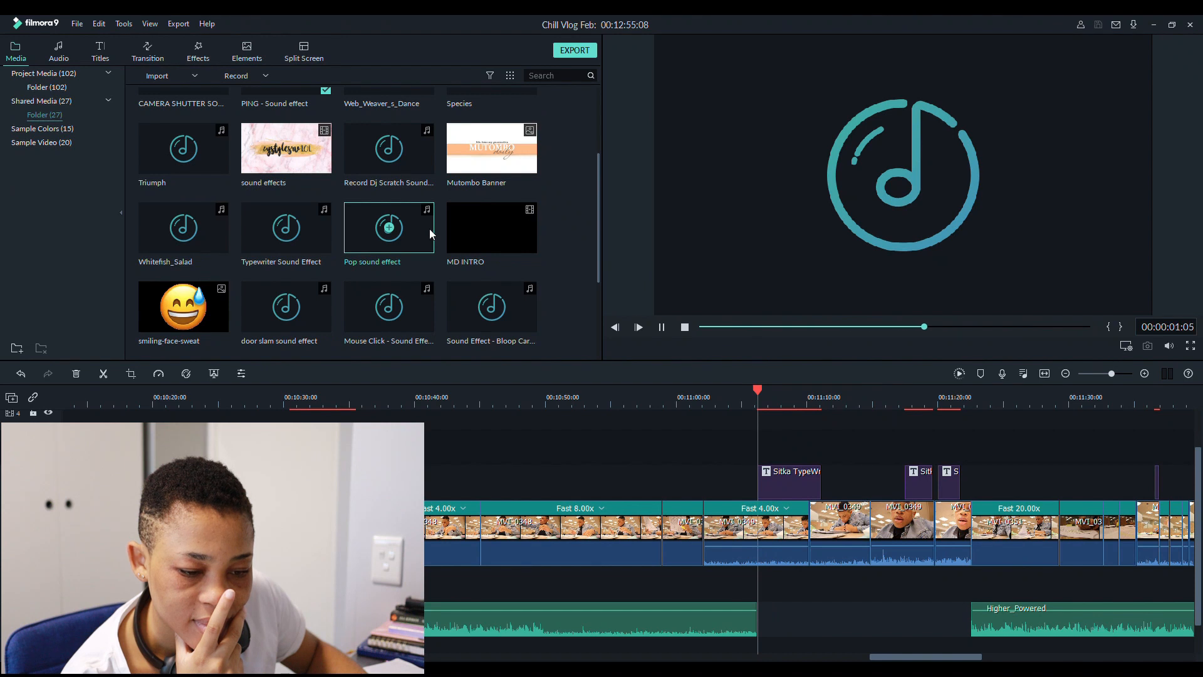
pyautogui.moveTo(430, 228); pyautogui.dragTo(737, 530)
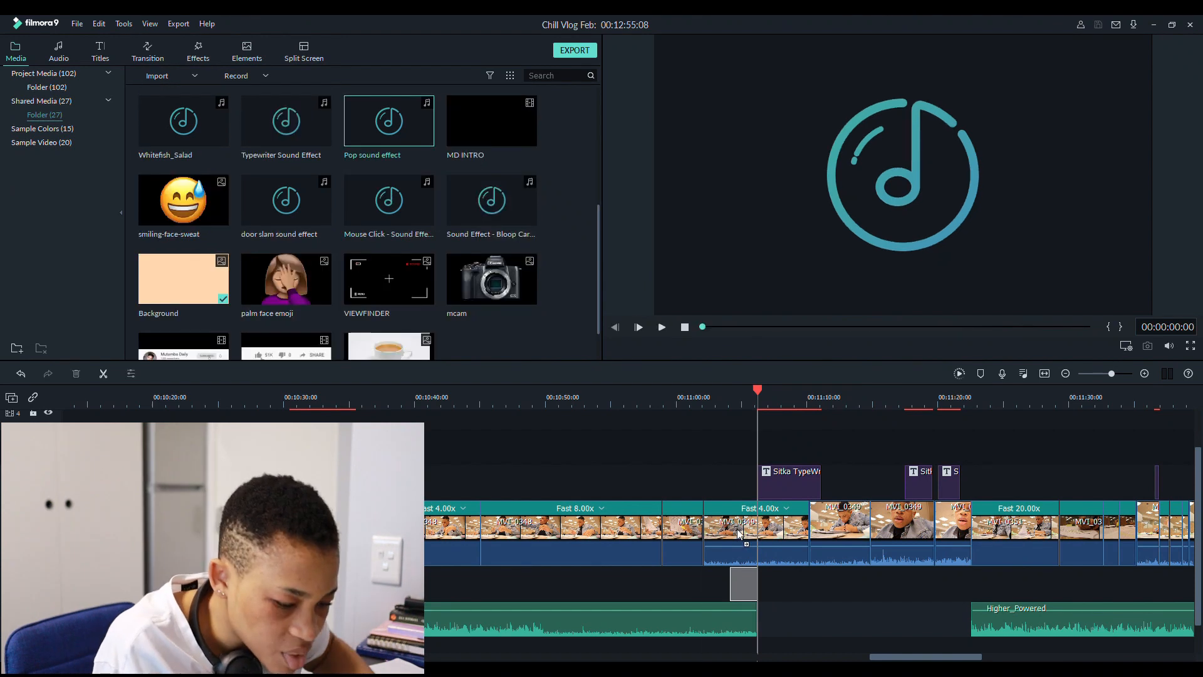
pyautogui.moveTo(750, 573); pyautogui.dragTo(749, 573)
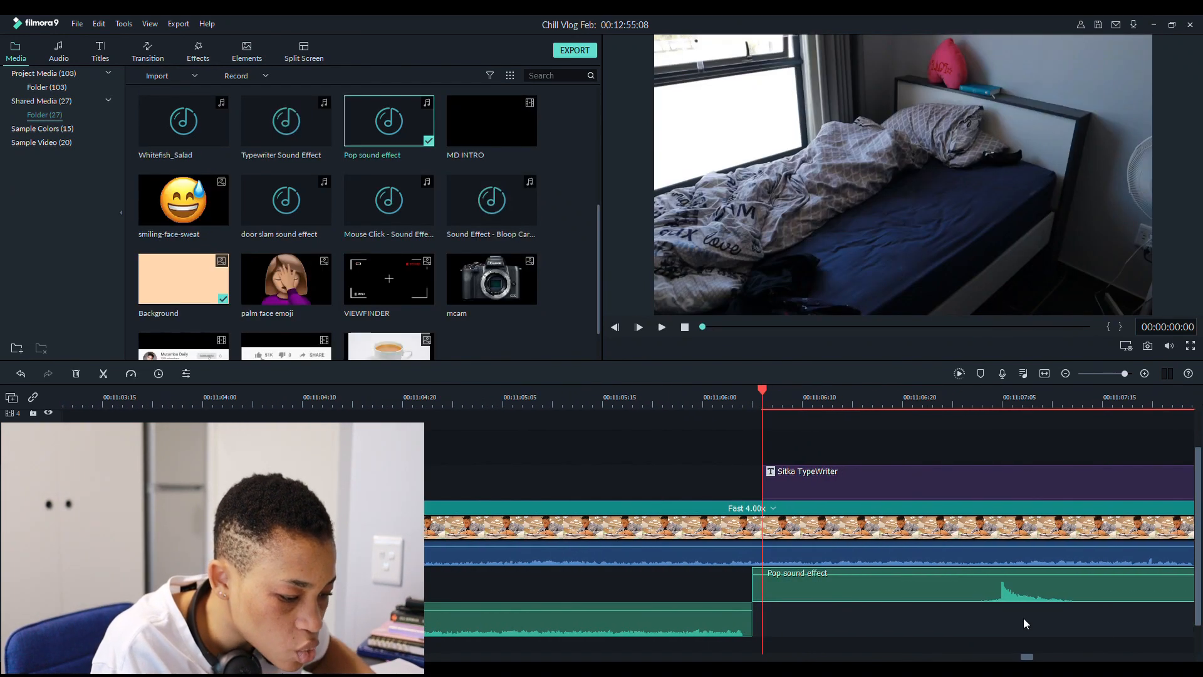
pyautogui.moveTo(1015, 592); pyautogui.dragTo(803, 581)
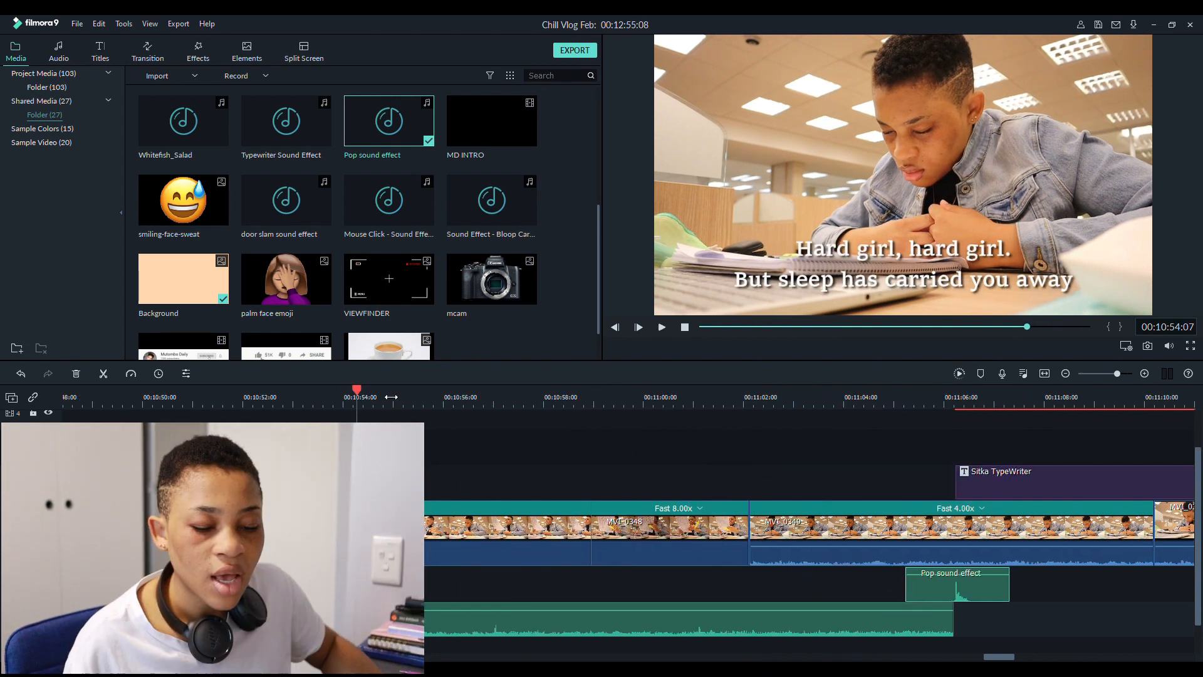
pyautogui.moveTo(450, 400); pyautogui.dragTo(218, 398)
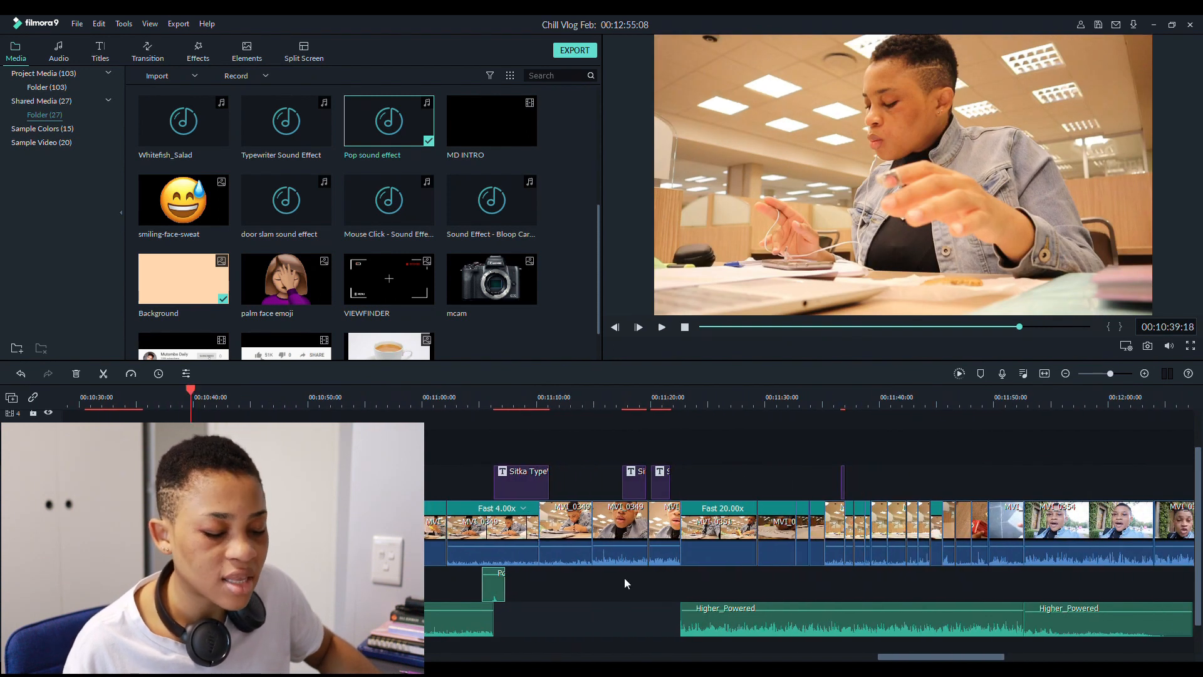
# Preview the Wood_Golf_Club_Hit_Ball sound and add it on audio track 1 above Groove_Tube at the transition near 00:07:48:12
pyautogui.moveTo(893, 649); pyautogui.dragTo(872, 662)
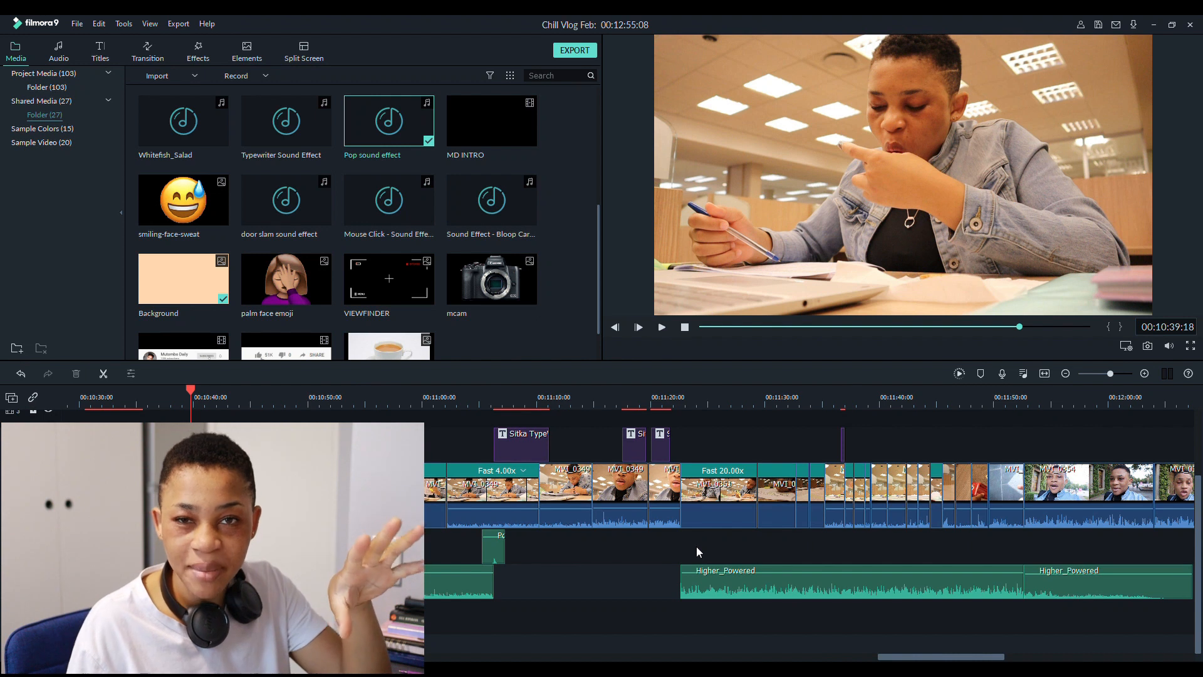
pyautogui.moveTo(886, 655); pyautogui.dragTo(740, 648)
pyautogui.click(507, 401)
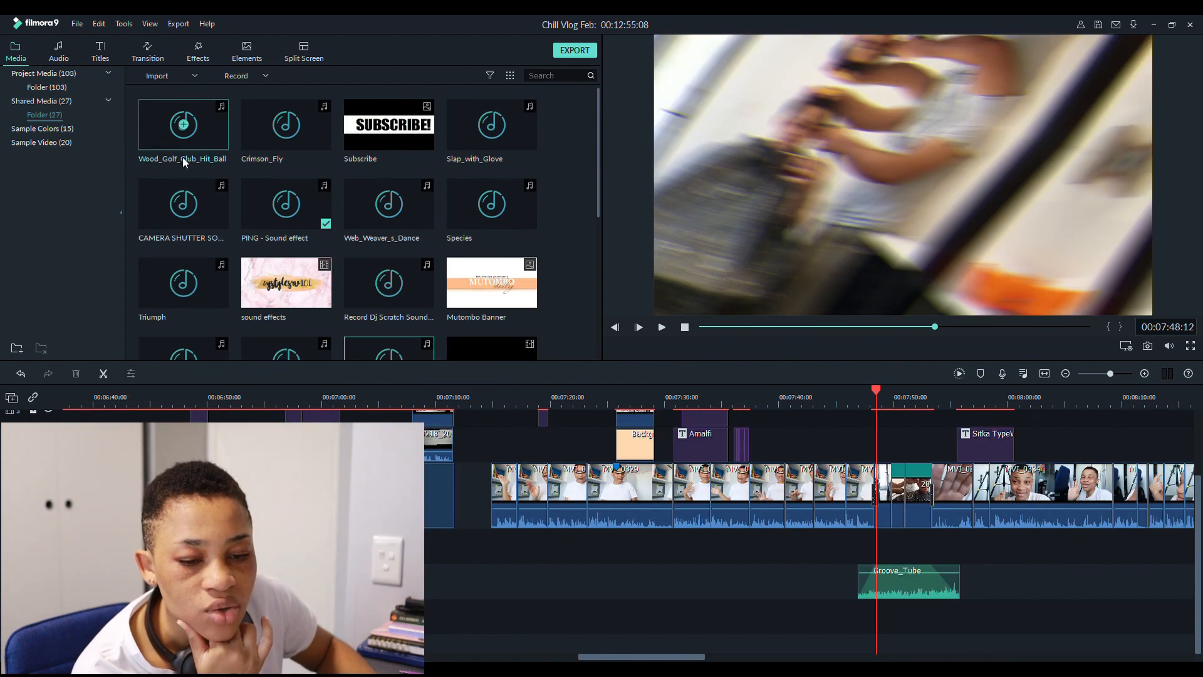
pyautogui.doubleClick(211, 133)
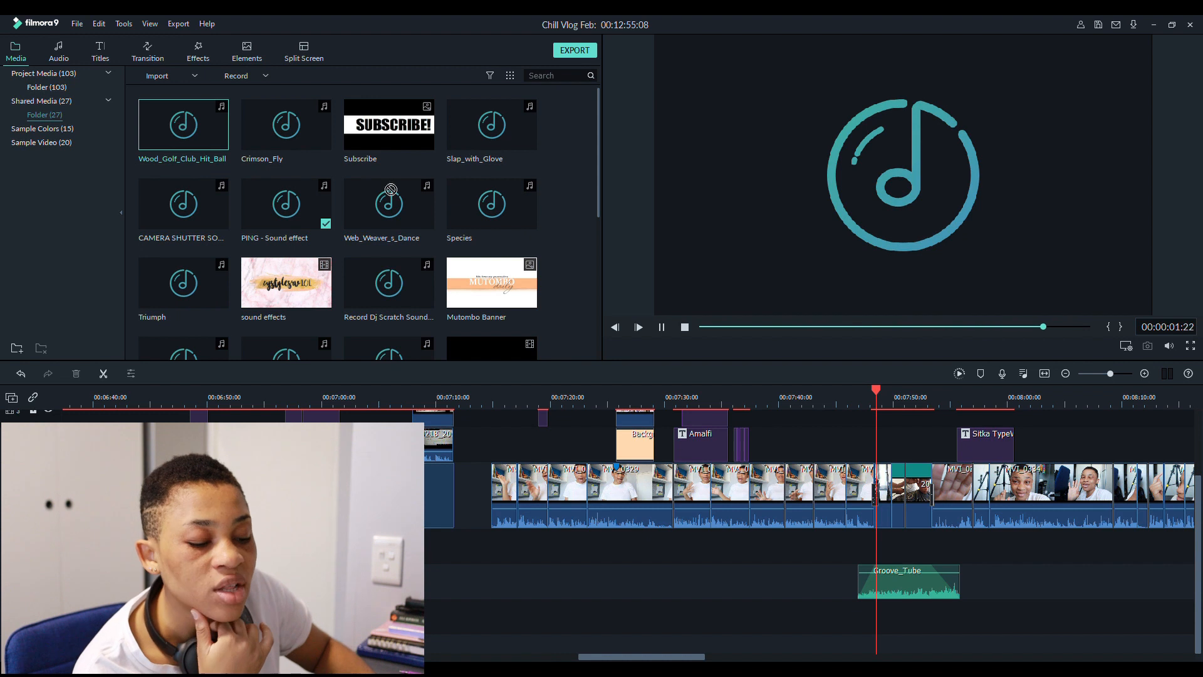
pyautogui.moveTo(209, 133); pyautogui.dragTo(874, 507)
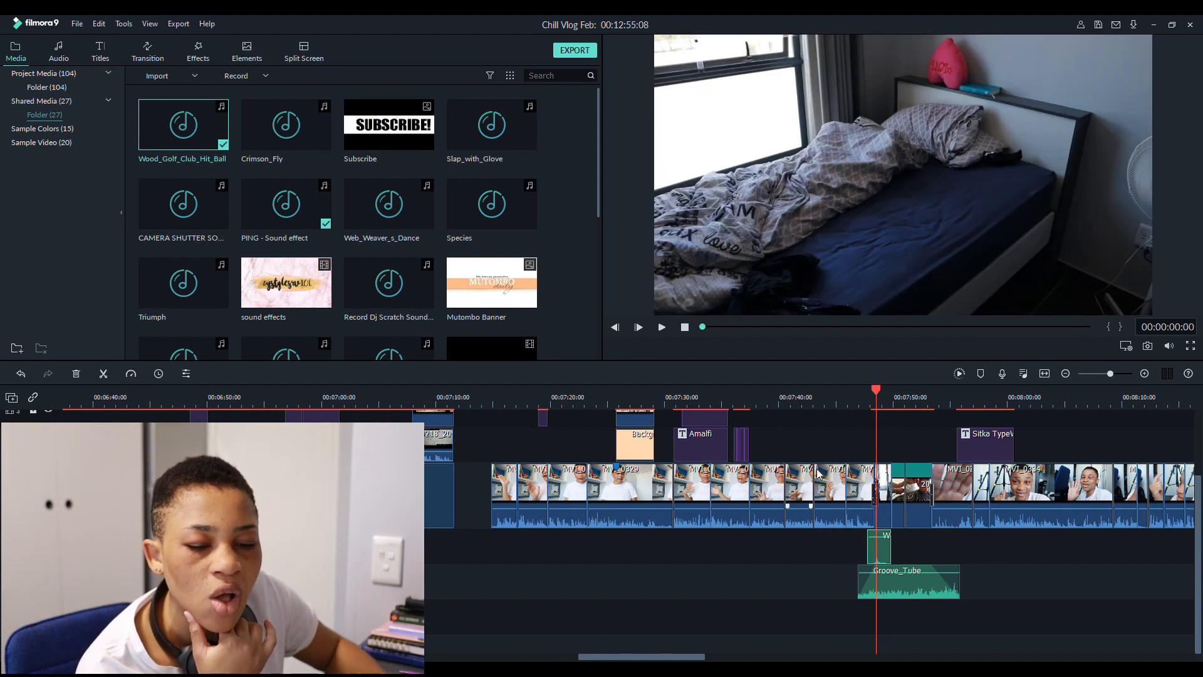
# Shift the Wood_Golf_Club_Hit_Ball clip so its waveform peak meets the transition at 00:07:48:09, and play it back
pyautogui.moveTo(929, 405); pyautogui.dragTo(1200, 422)
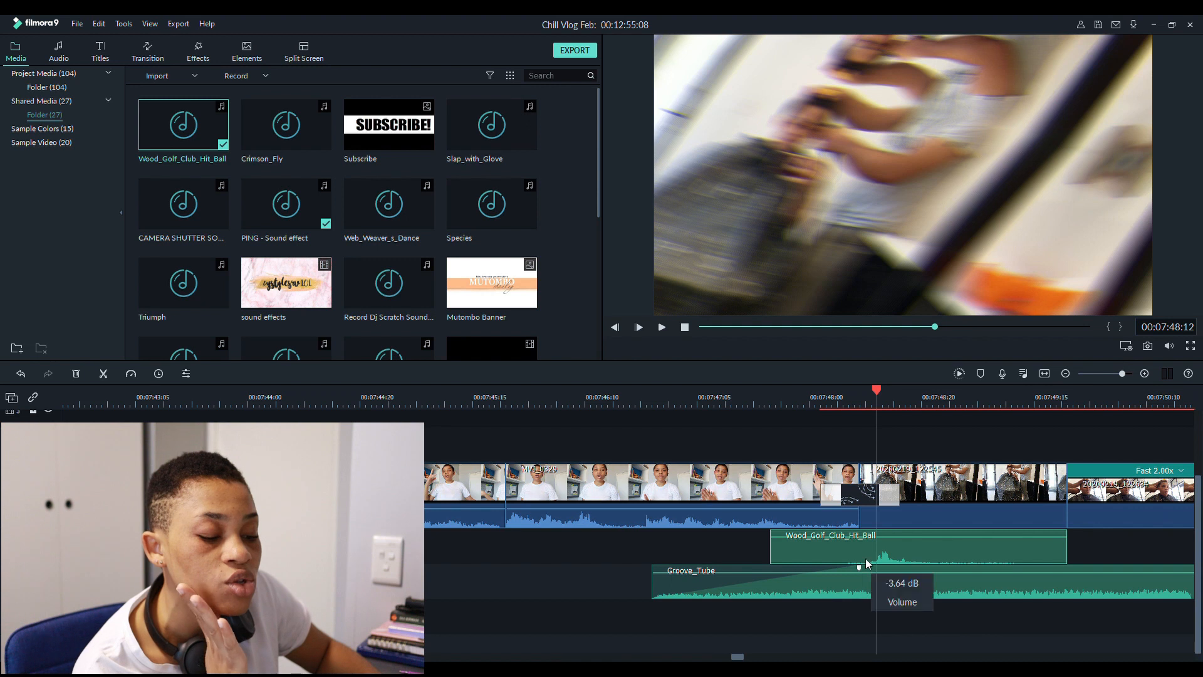
pyautogui.click(834, 550)
pyautogui.moveTo(834, 552); pyautogui.dragTo(831, 551)
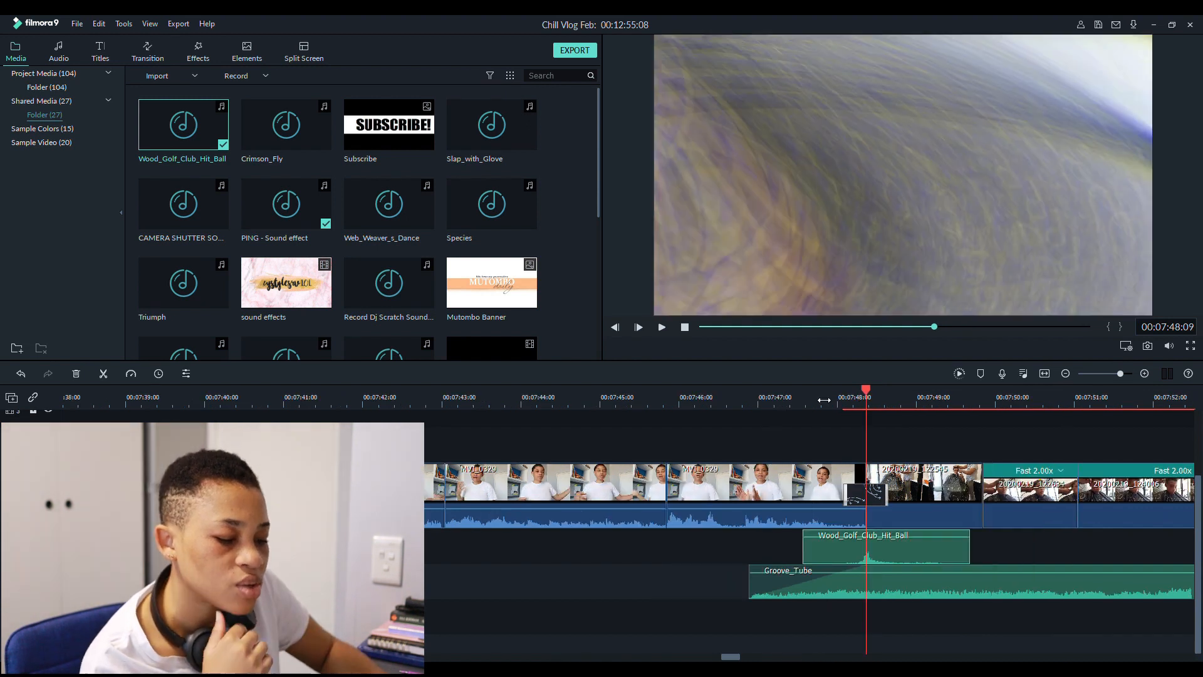
pyautogui.click(816, 401)
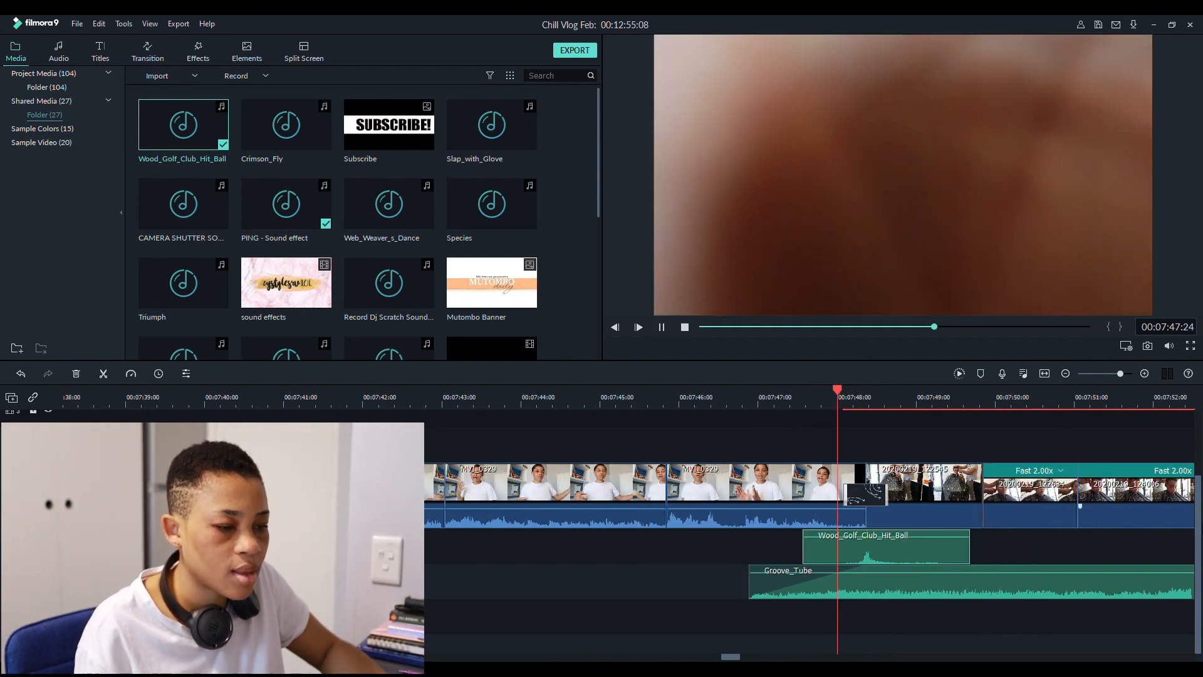
pyautogui.press('space')
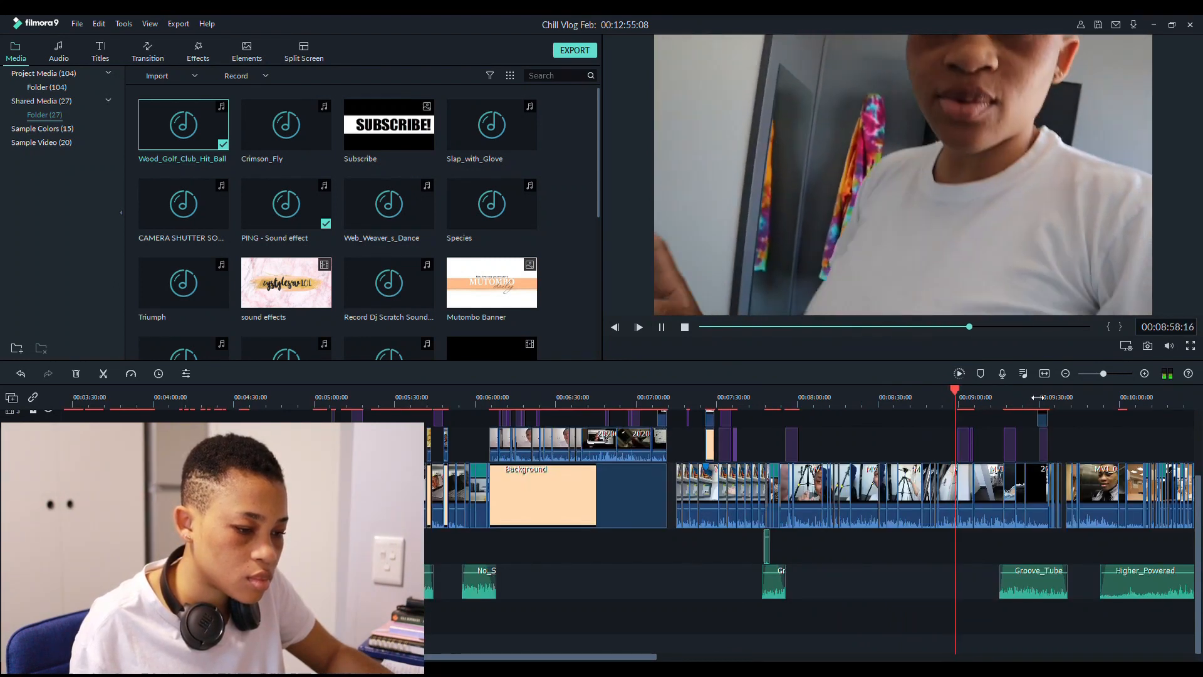
# Find the cut before the "30 mins later" title at 00:08:59:17 and add another Wood_Golf_Club_Hit_Ball sound there on audio track 1
pyautogui.press('space')
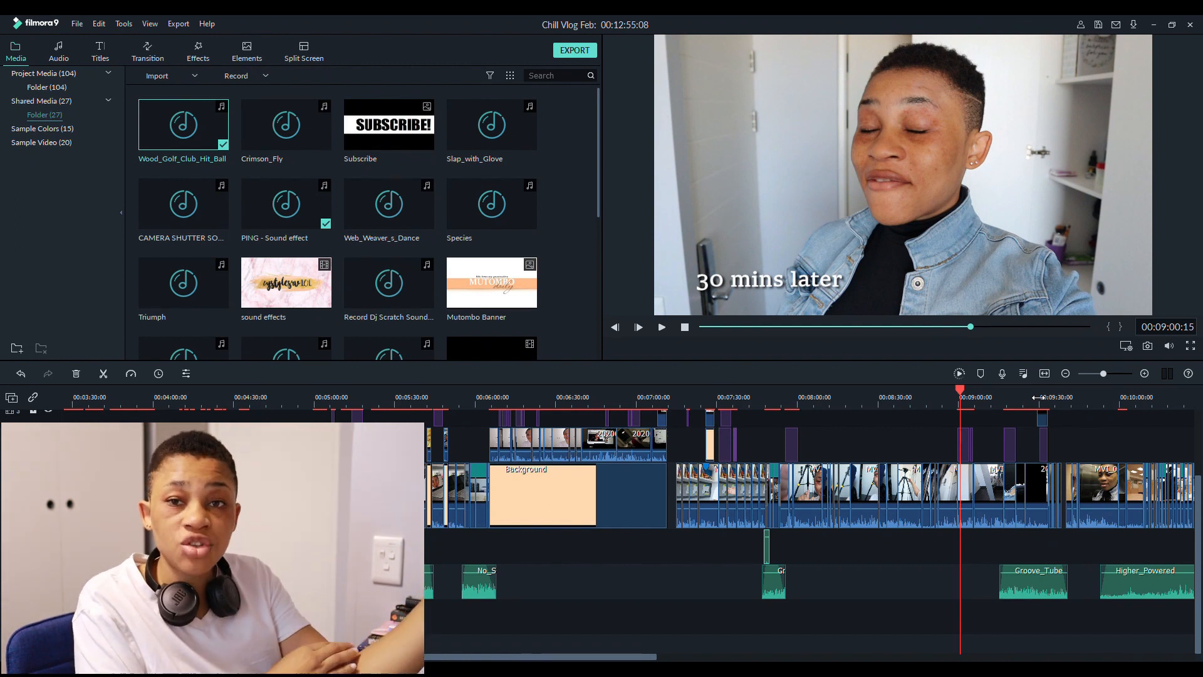
pyautogui.moveTo(1039, 397); pyautogui.dragTo(1179, 418)
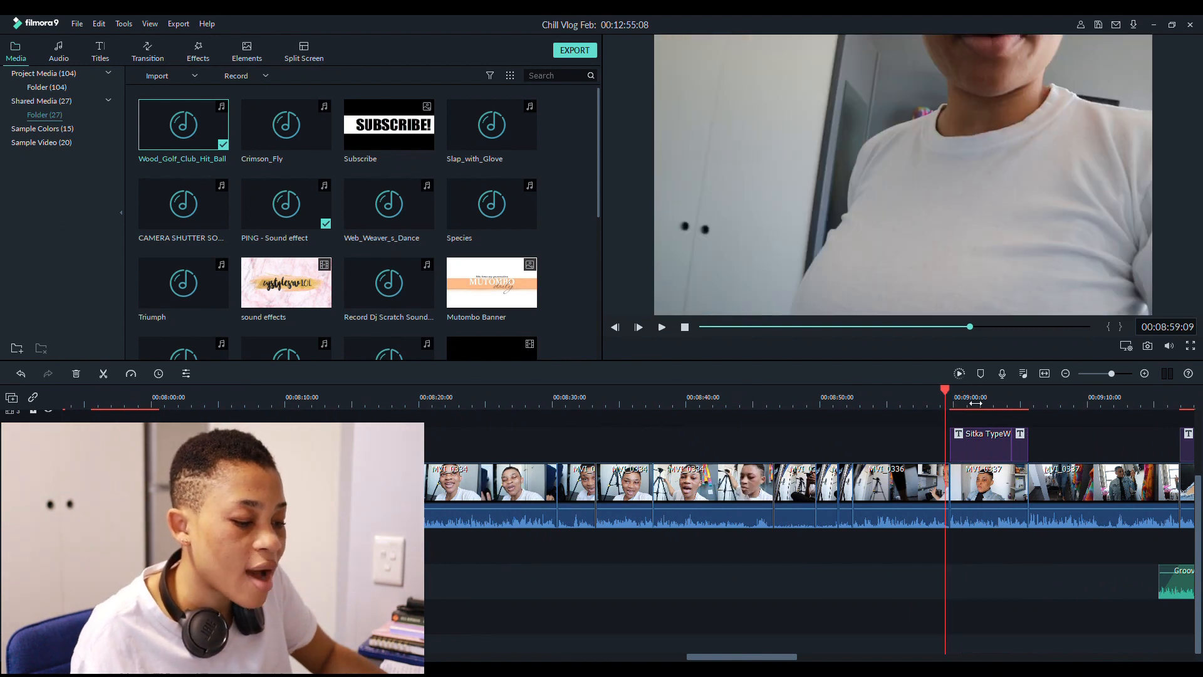
pyautogui.click(976, 403)
pyautogui.click(961, 402)
pyautogui.click(987, 523)
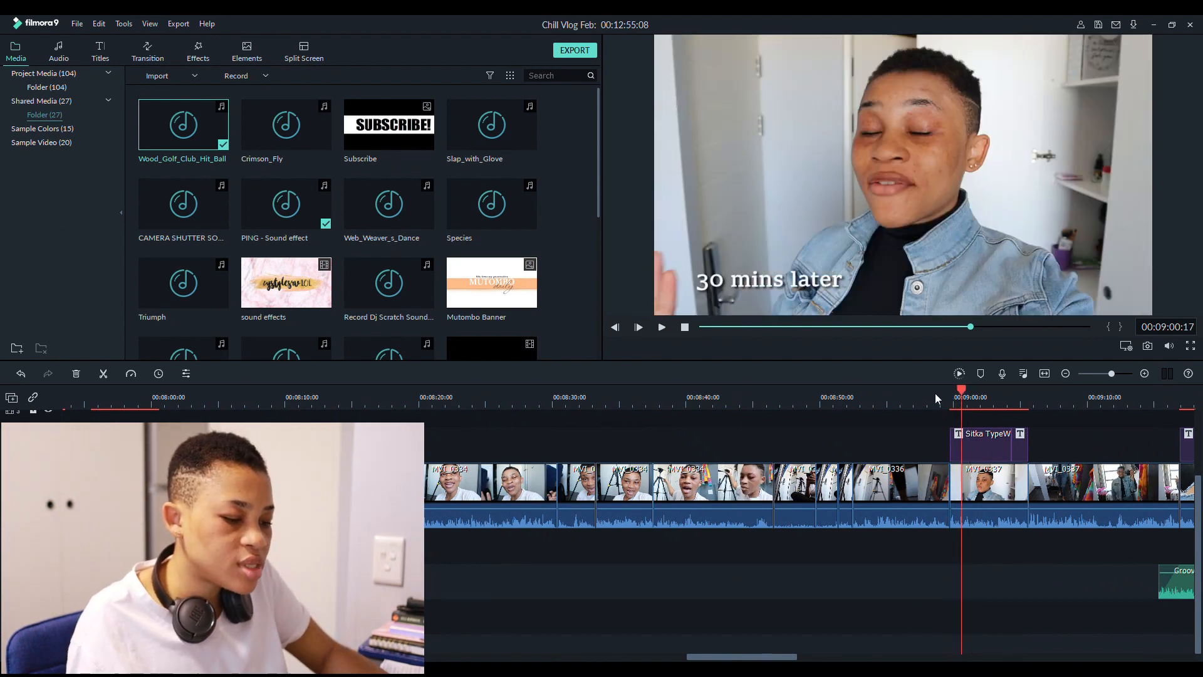
pyautogui.click(826, 482)
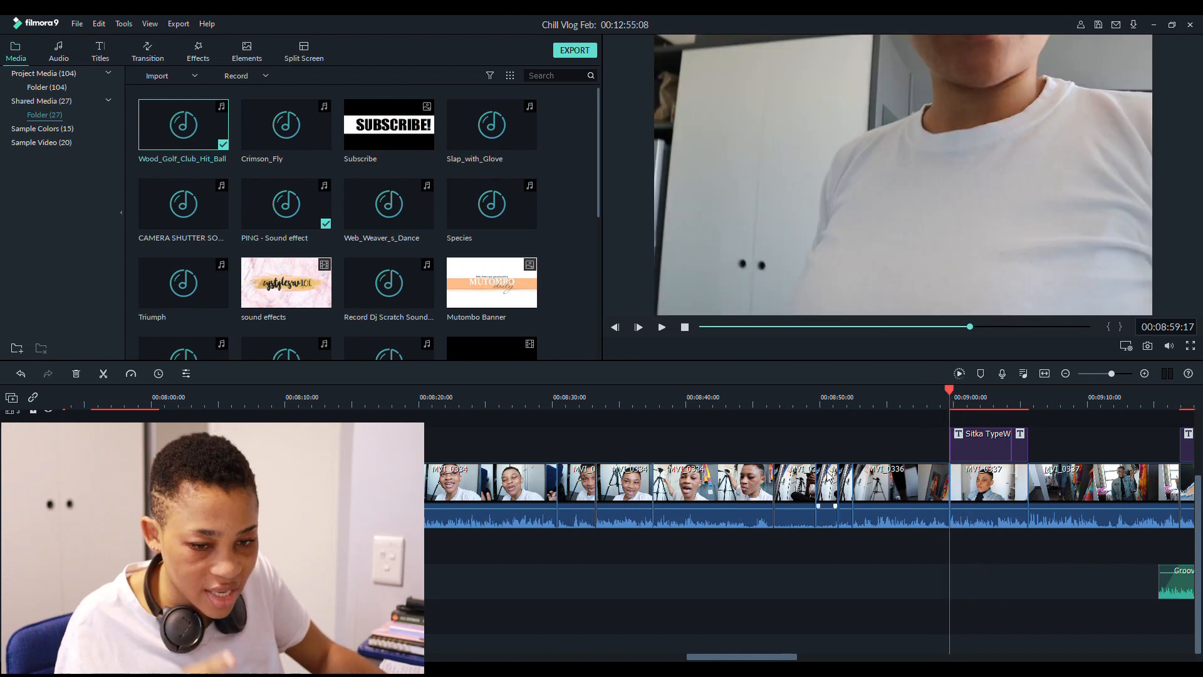
pyautogui.moveTo(186, 137); pyautogui.dragTo(937, 502)
# Align the hit sound's waveform peak with the start of the "30 mins later" clip and play back from 00:08:58
pyautogui.scroll(3, 999, 448)
pyautogui.moveTo(694, 548); pyautogui.dragTo(714, 547)
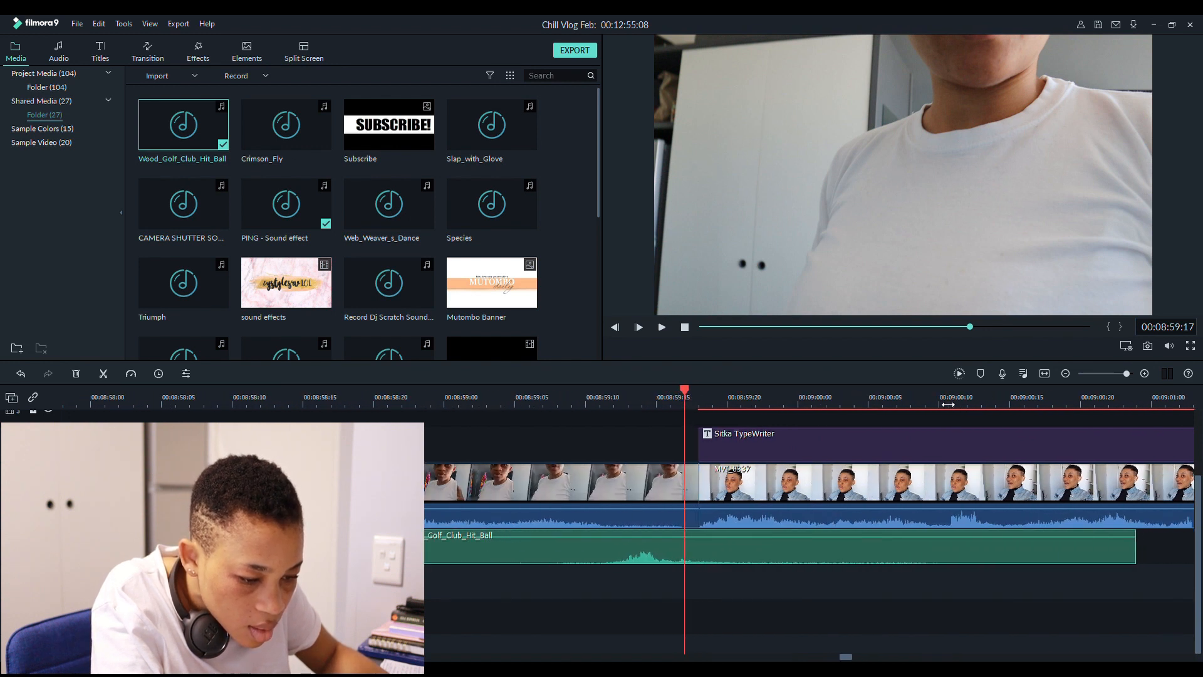
pyautogui.scroll(2, 731, 558)
pyautogui.moveTo(773, 545); pyautogui.dragTo(768, 544)
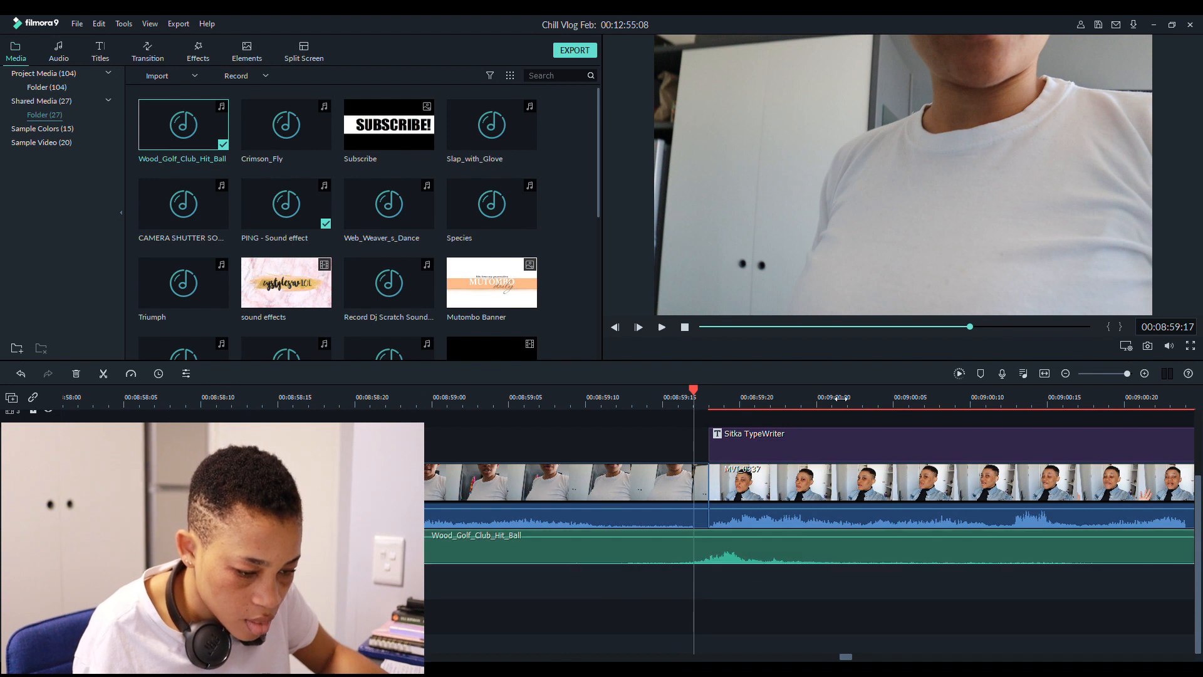
pyautogui.scroll(1, 840, 399)
pyautogui.moveTo(737, 548); pyautogui.dragTo(702, 544)
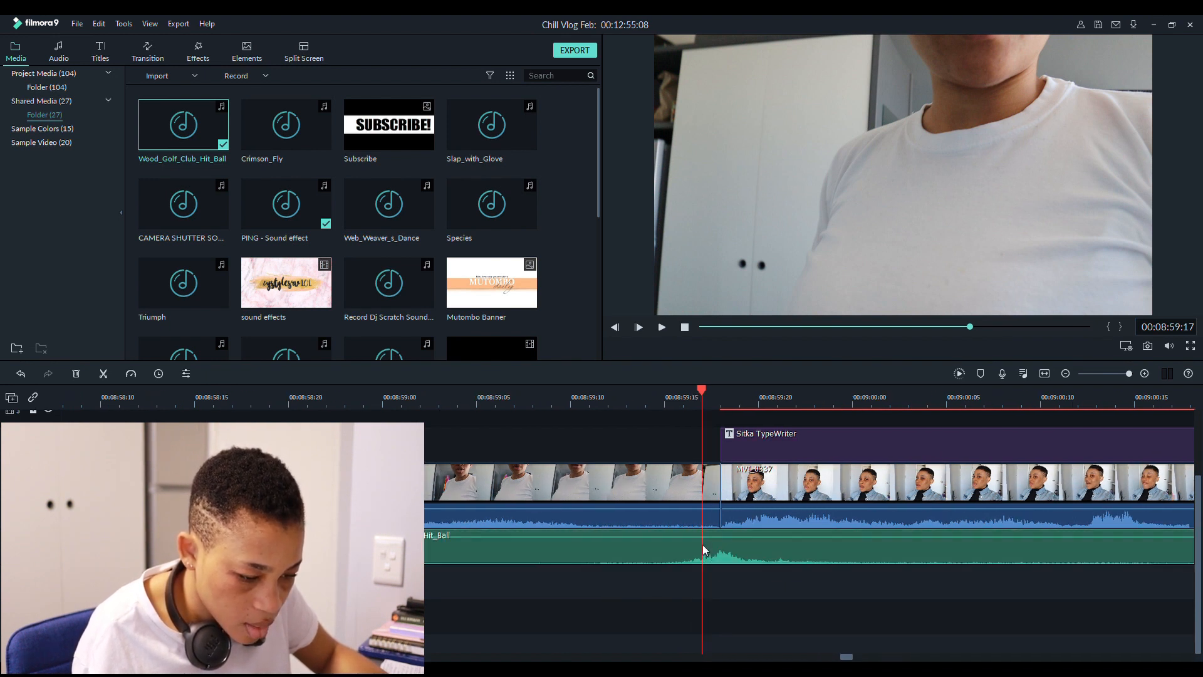
pyautogui.click(727, 408)
pyautogui.moveTo(501, 400); pyautogui.dragTo(457, 400)
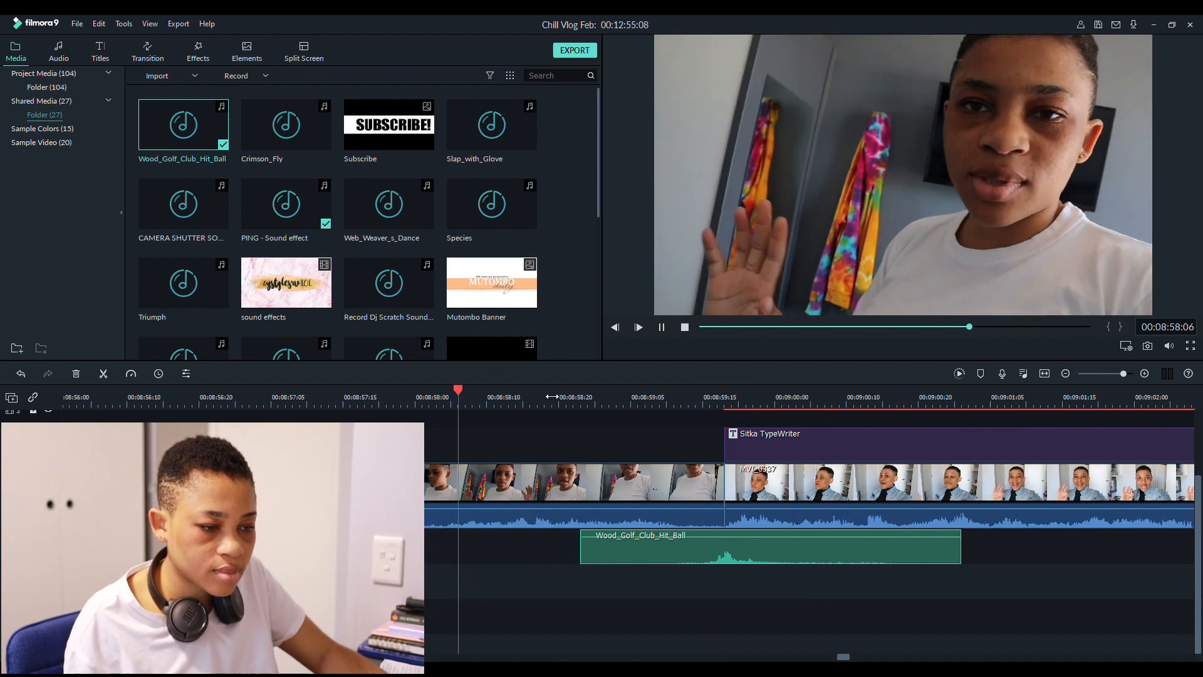
pyautogui.press('space')
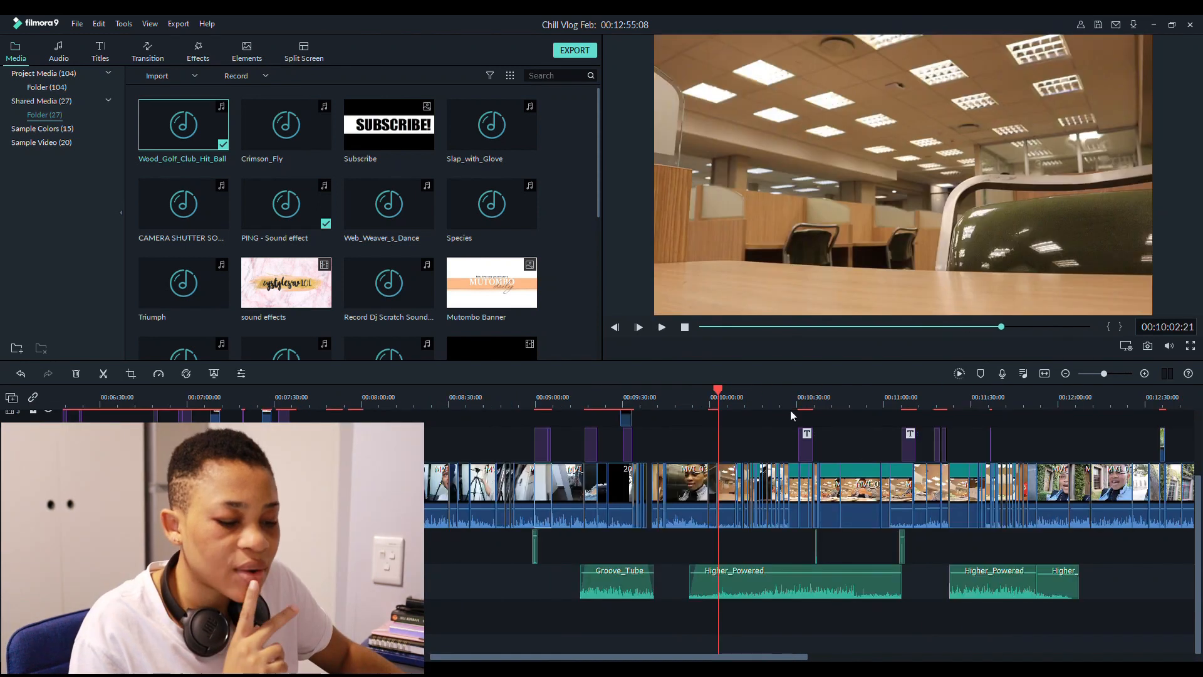
# Locate the start of the SHAMBLES title at 00:07:18:22, play it back, and close its text settings
pyautogui.moveTo(816, 403); pyautogui.dragTo(754, 397)
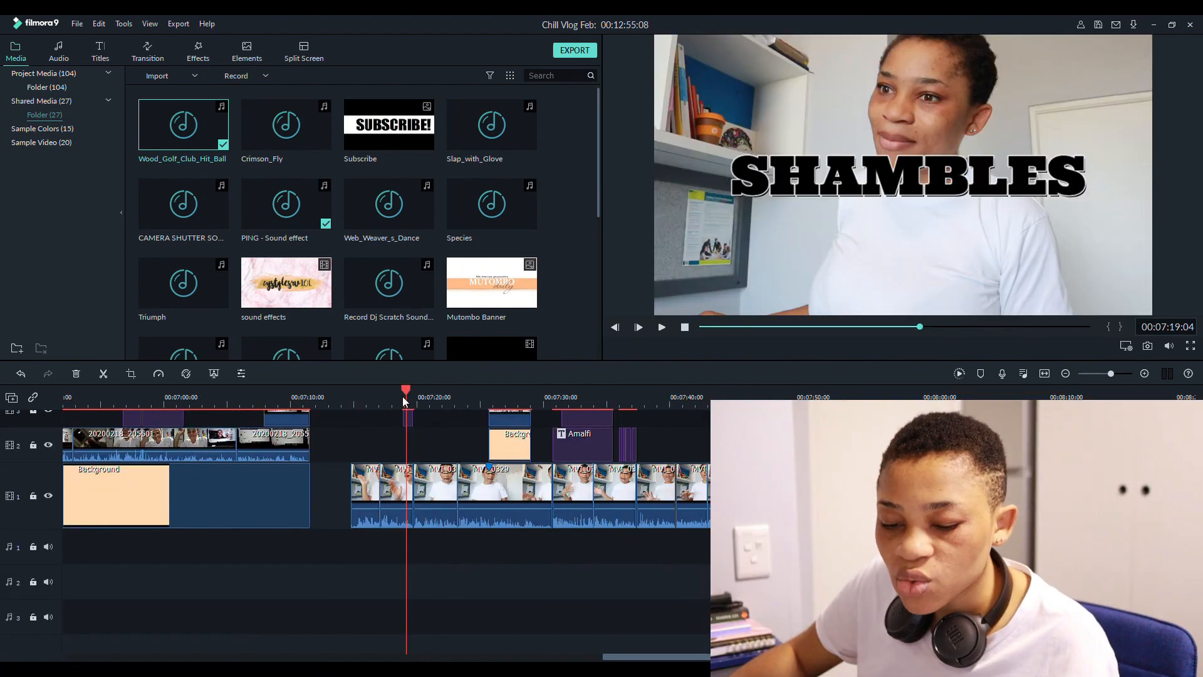
pyautogui.moveTo(404, 402); pyautogui.dragTo(401, 402)
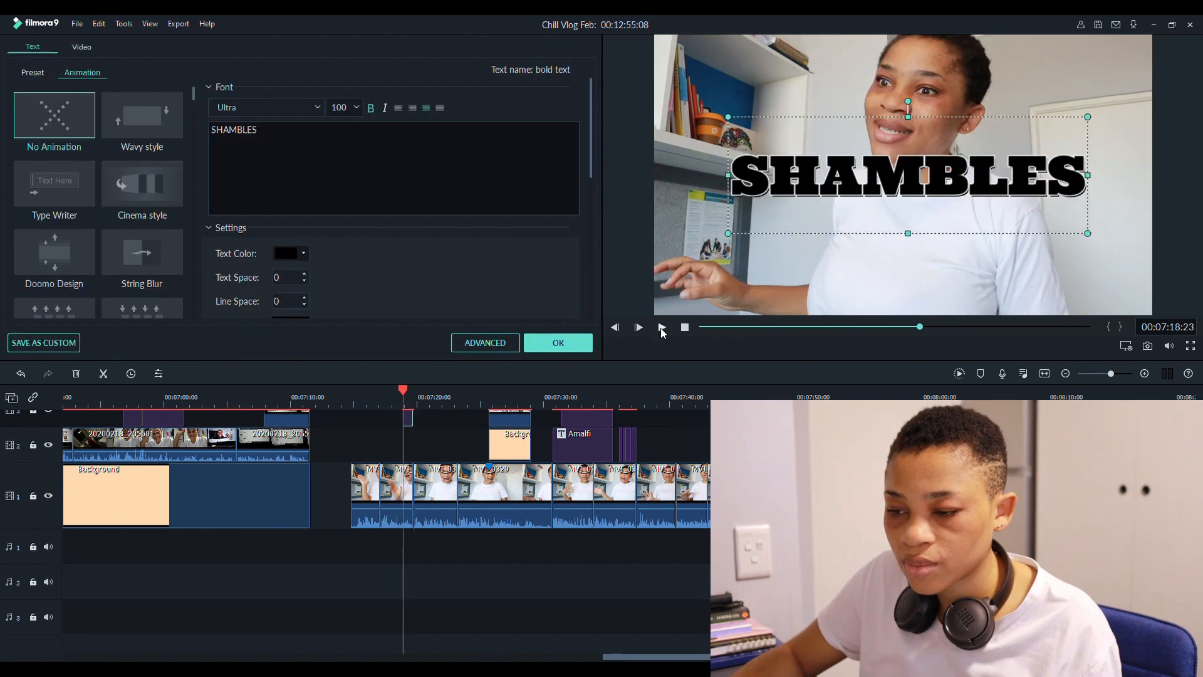
pyautogui.click(662, 327)
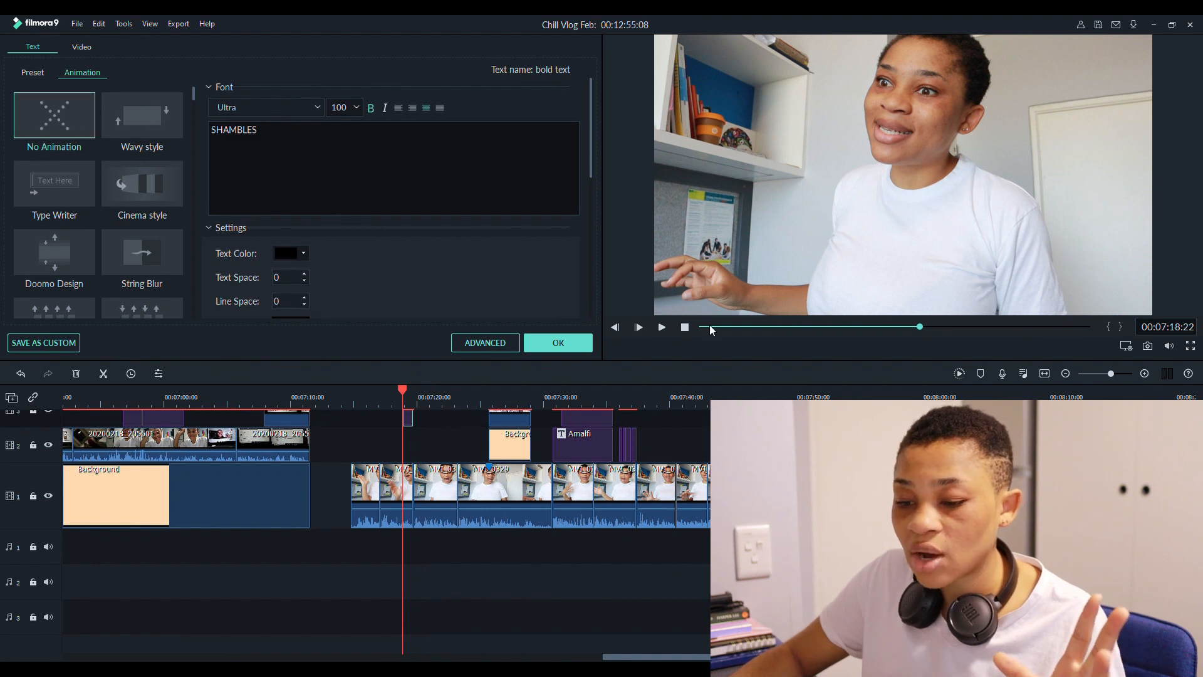
pyautogui.click(564, 348)
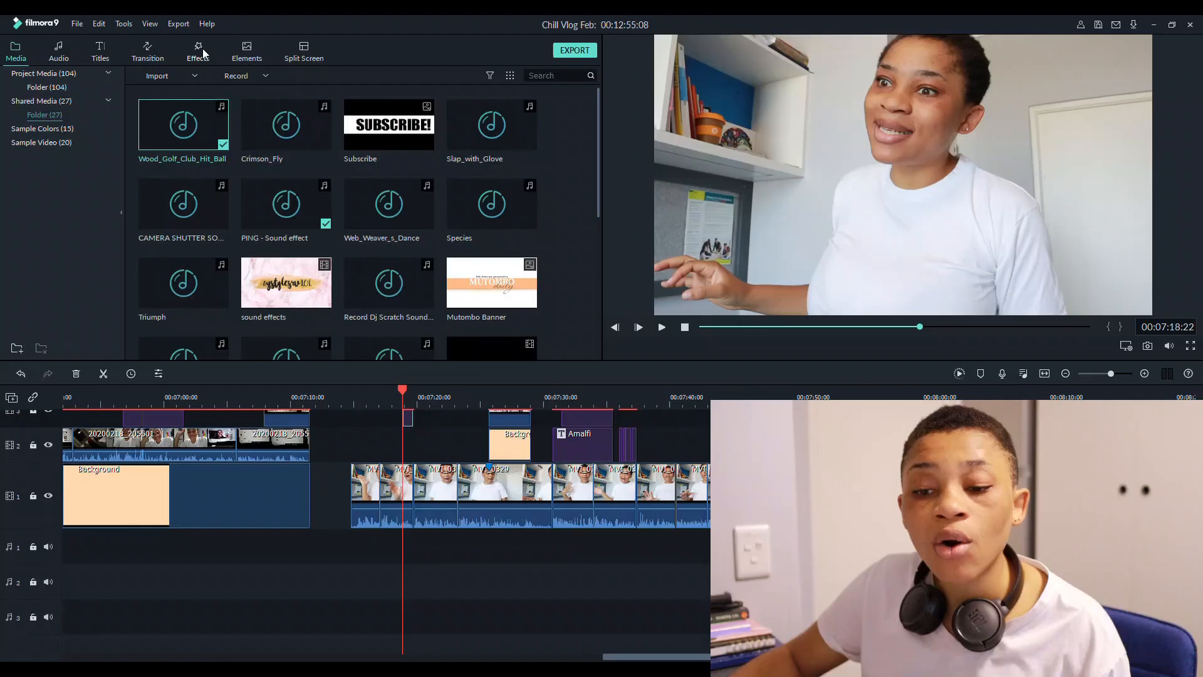
# Preview the Chaos 1 and Chaos 2 effects in the Shake filters
pyautogui.click(198, 49)
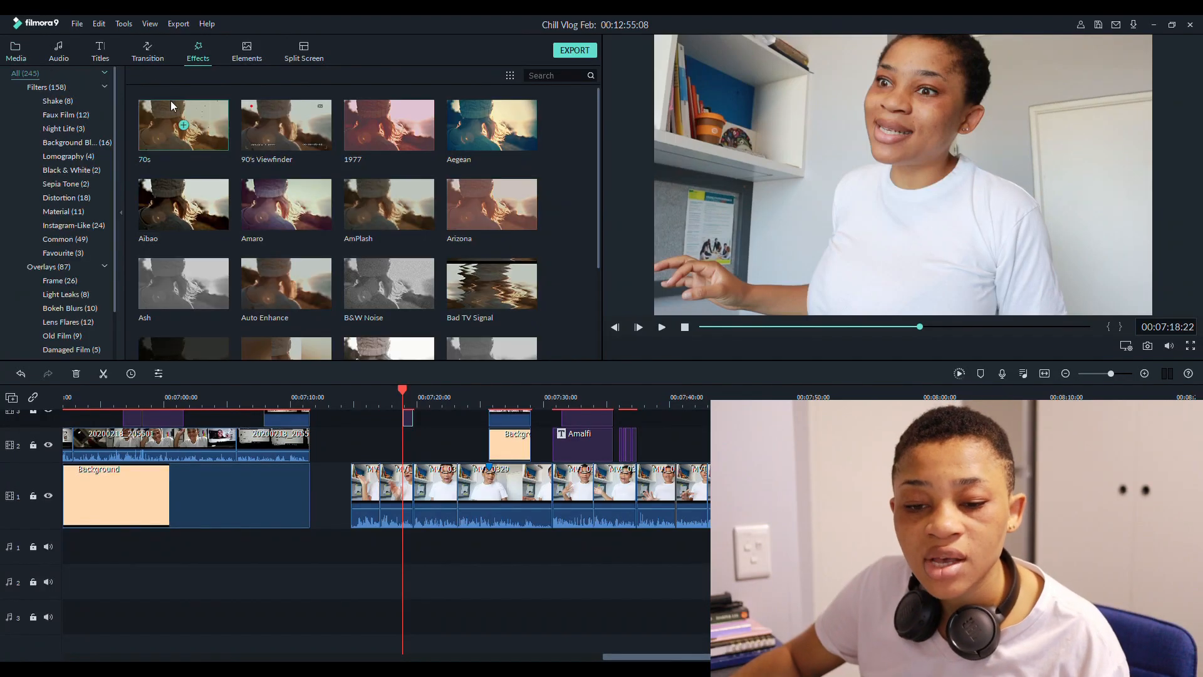
pyautogui.click(54, 103)
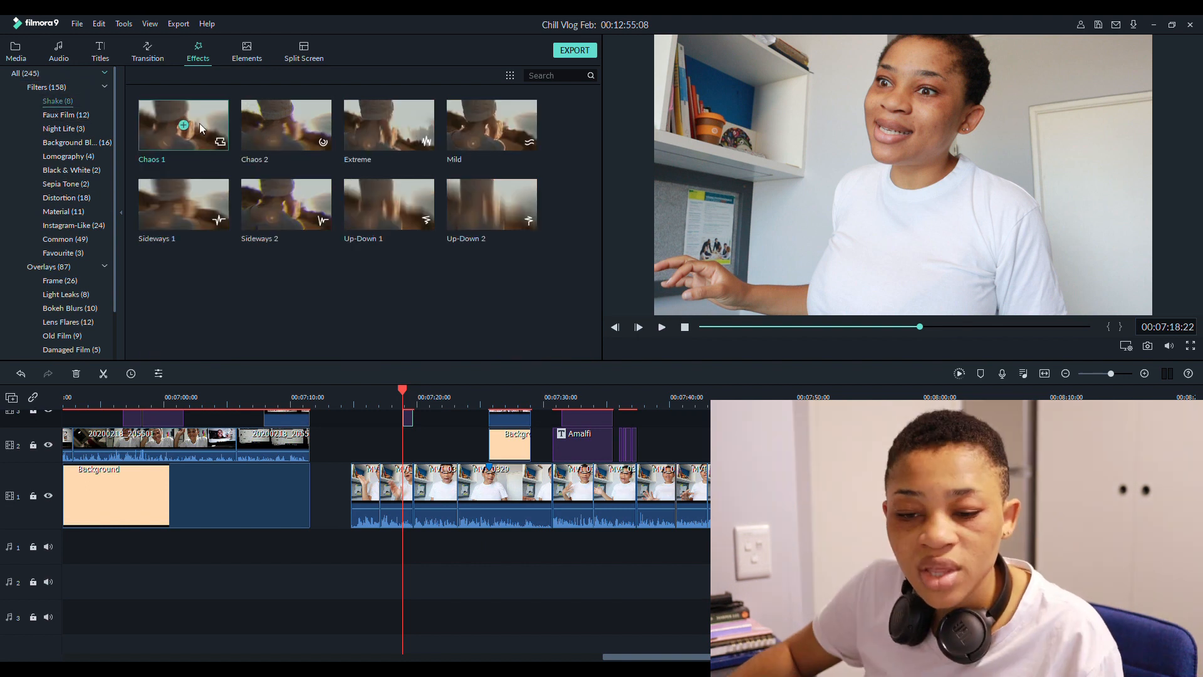
pyautogui.click(209, 122)
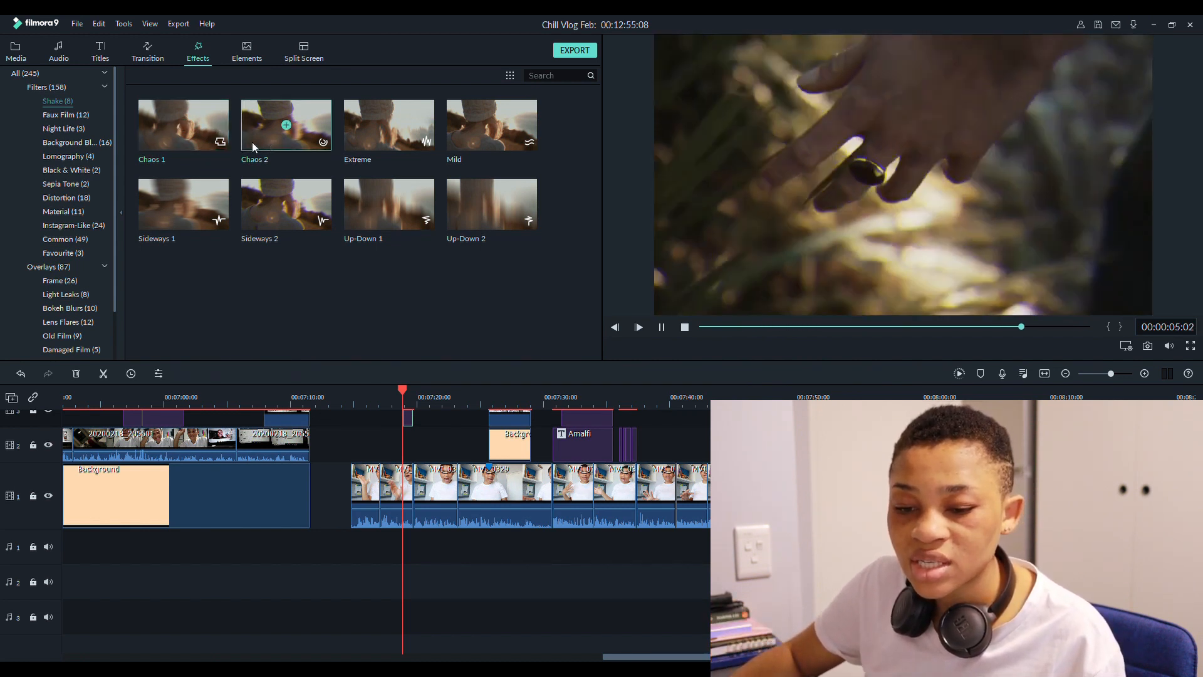
pyautogui.click(262, 130)
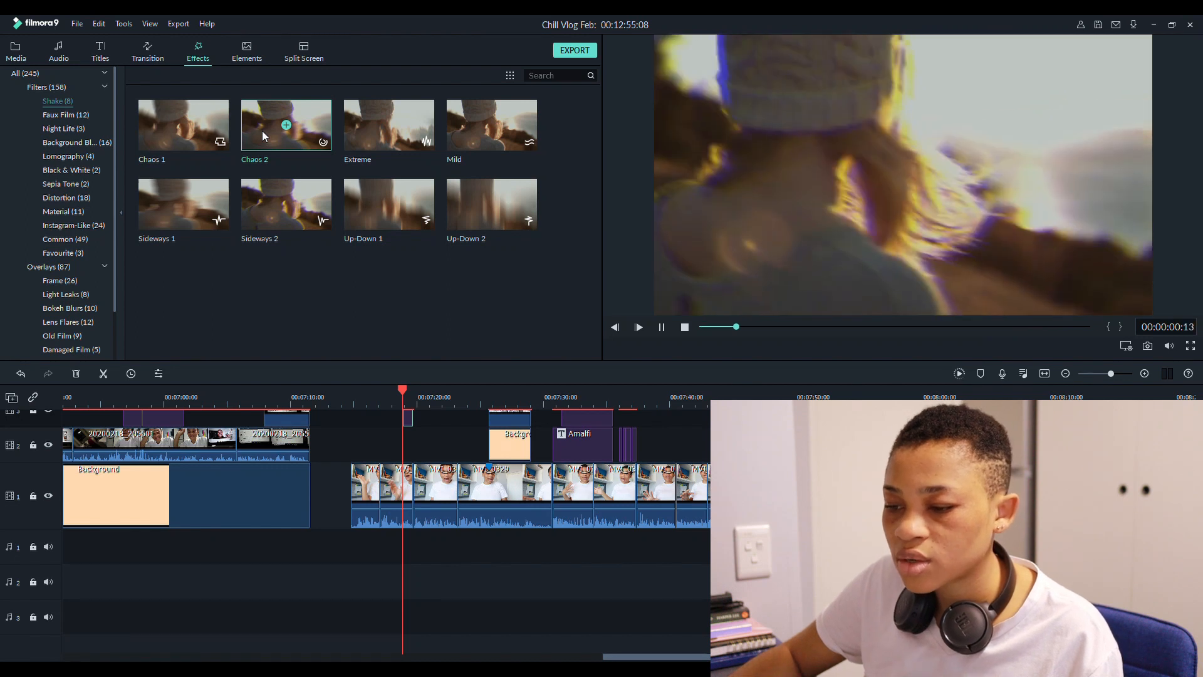
pyautogui.moveTo(264, 133); pyautogui.dragTo(495, 401)
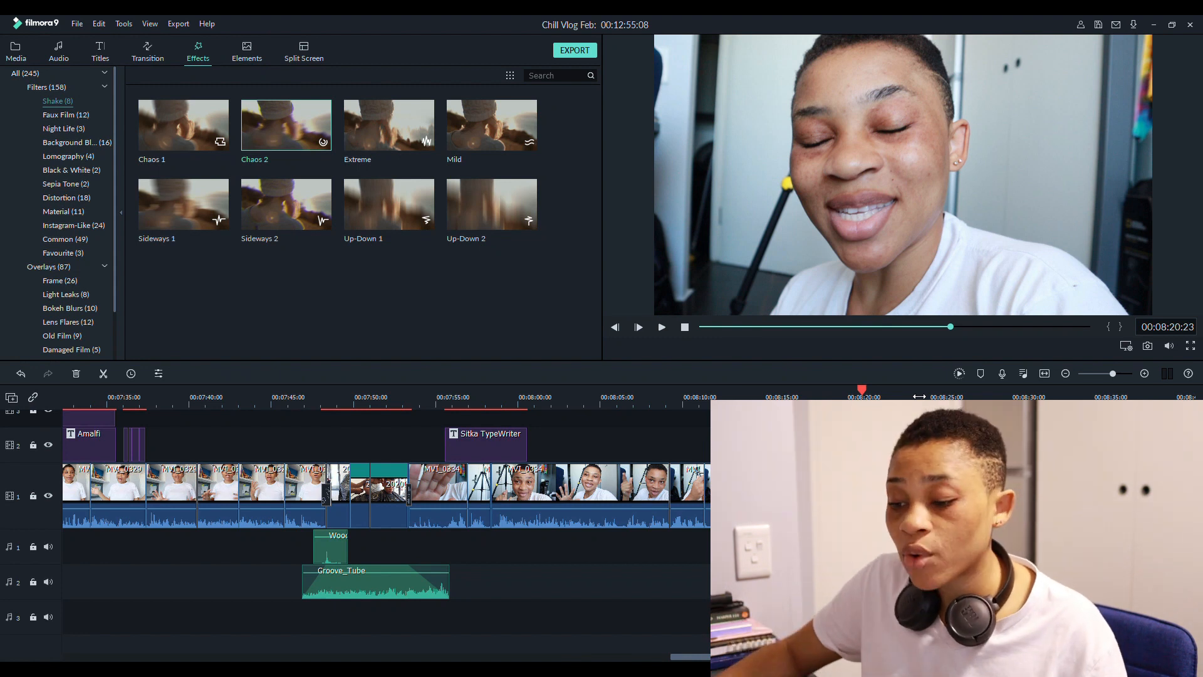
# Play back the MVI_0334 footage from 00:08:20:23 and split the clip at 00:08:23:22, before the waving starts
pyautogui.press('space')
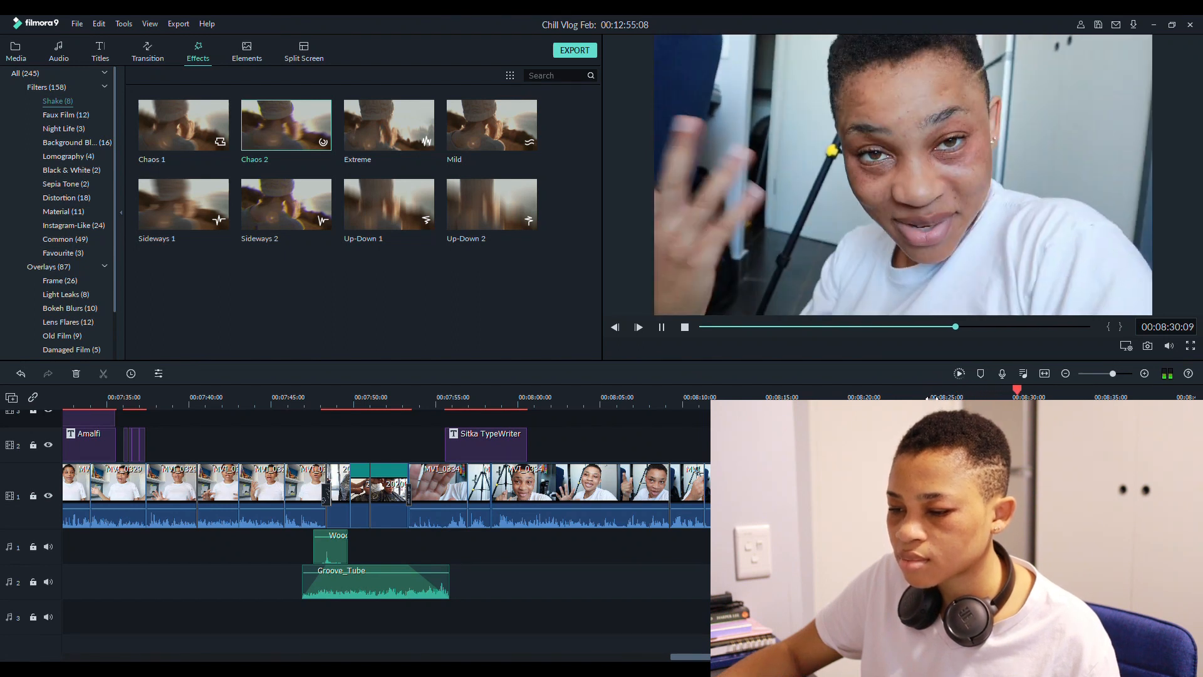
pyautogui.click(928, 397)
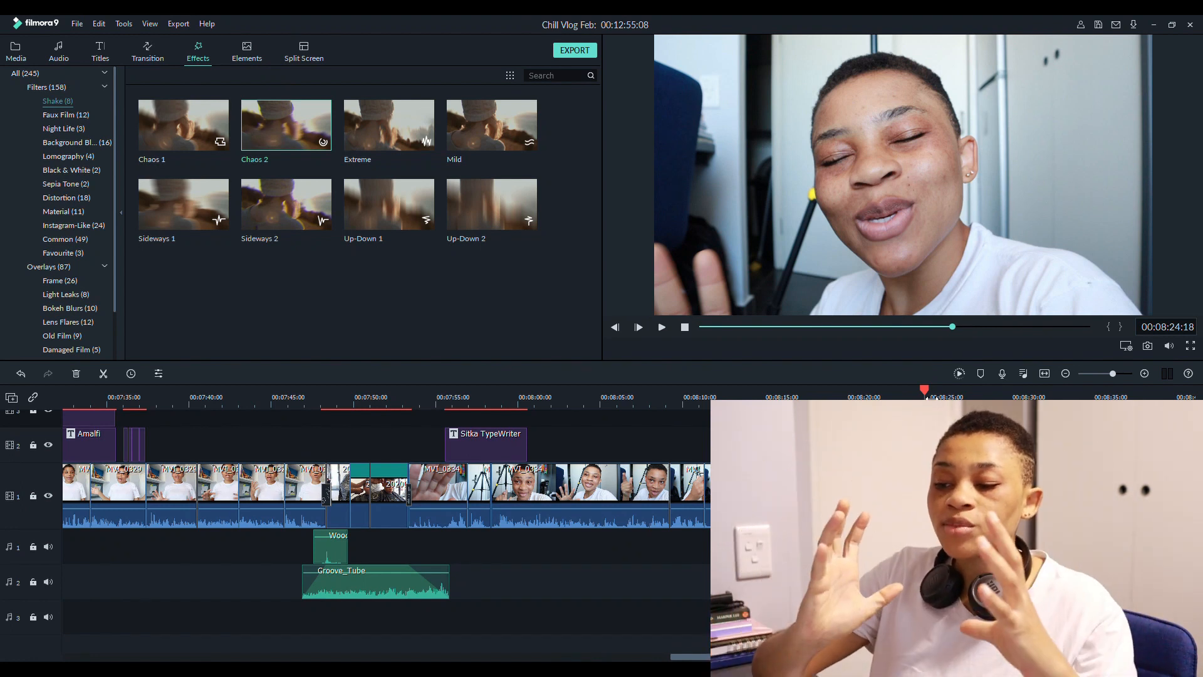
pyautogui.hscroll(5, 603, 445)
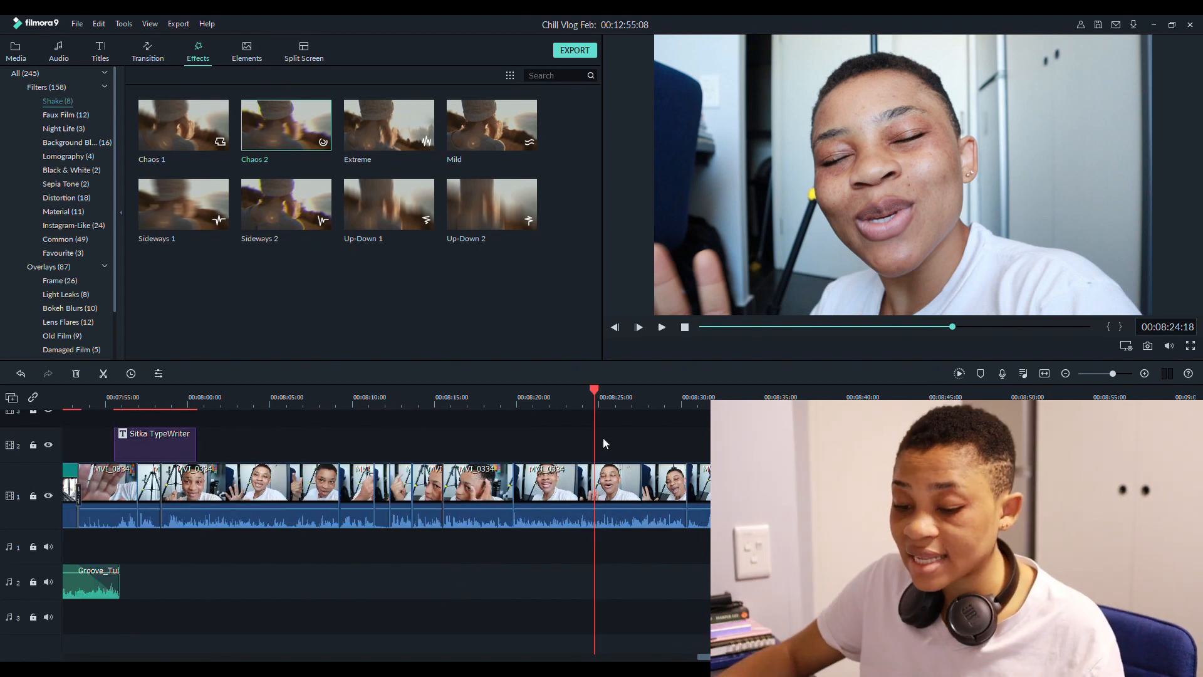
pyautogui.moveTo(580, 399); pyautogui.dragTo(592, 401)
pyautogui.press('Right')
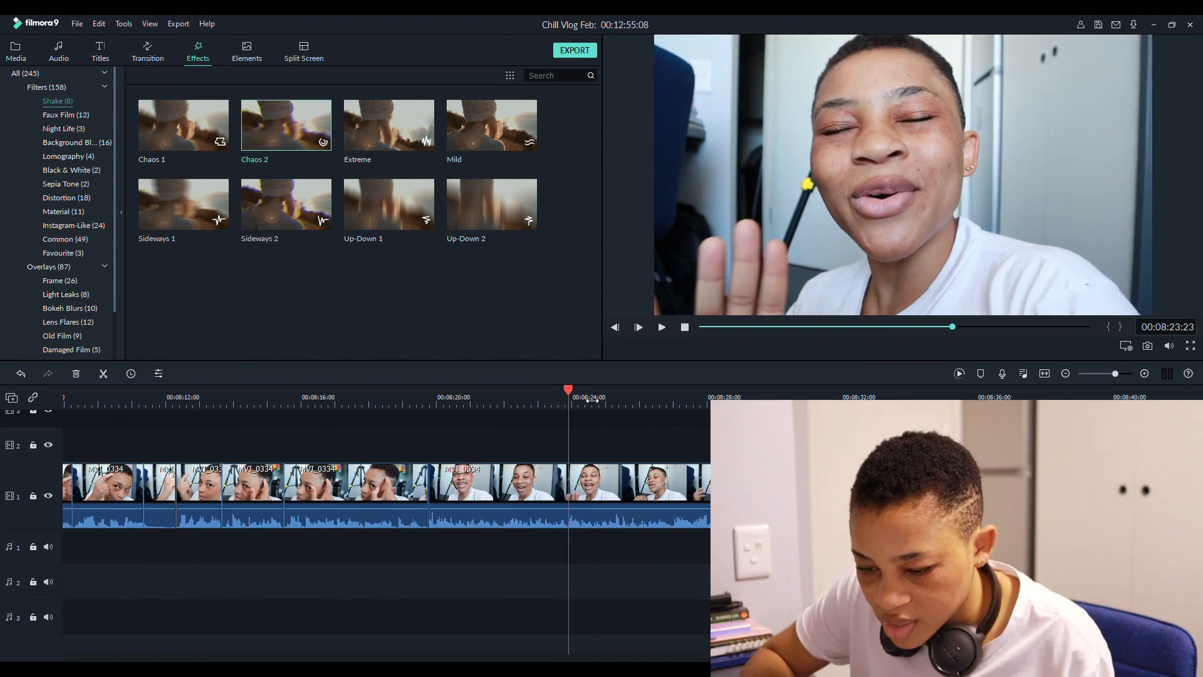
pyautogui.press('Left')
pyautogui.hotkey('ctrl', 'b')
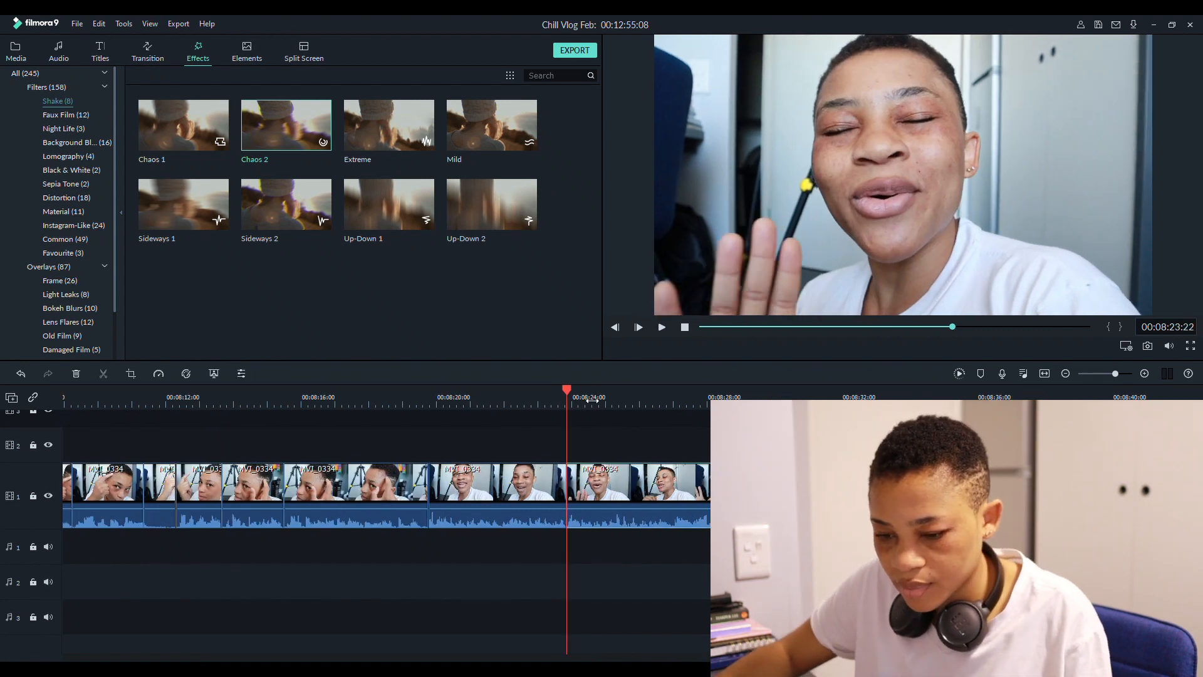
# Play on through the wave and split the clip at 00:08:26:23, at 00:08:28:03 and again before 00:08:30:07
pyautogui.press('space')
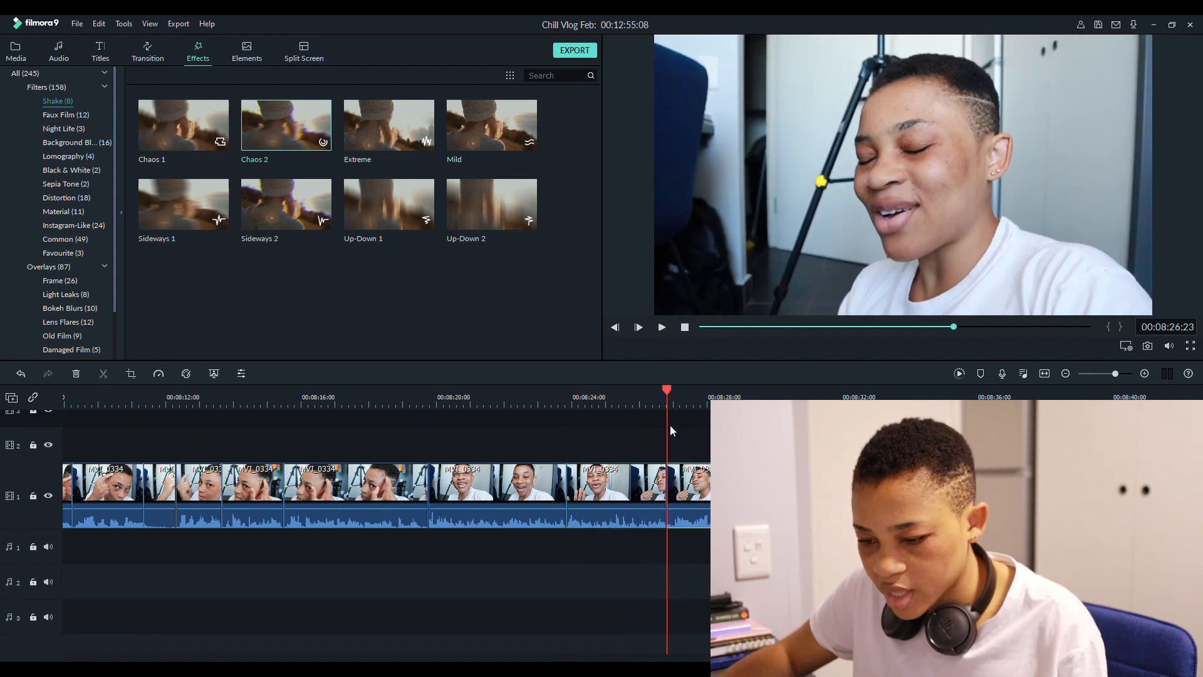
pyautogui.hotkey('ctrl', 'b')
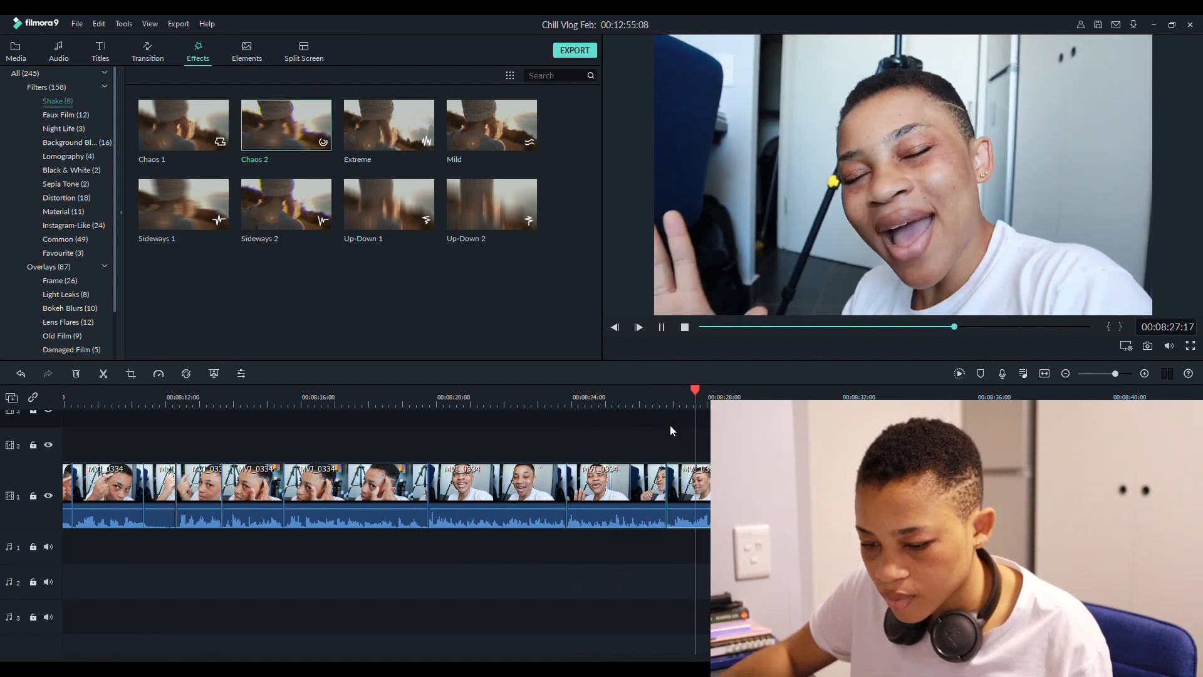
pyautogui.press('space')
pyautogui.hotkey('ctrl', 'b')
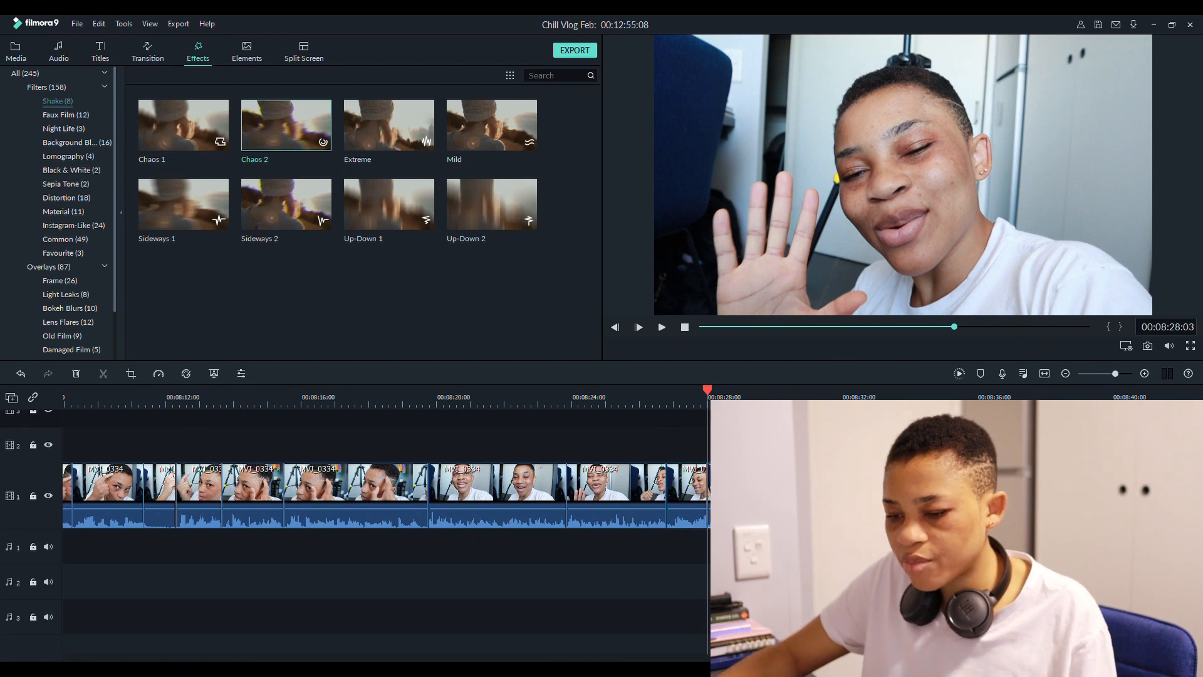
pyautogui.press('space')
pyautogui.press('space')
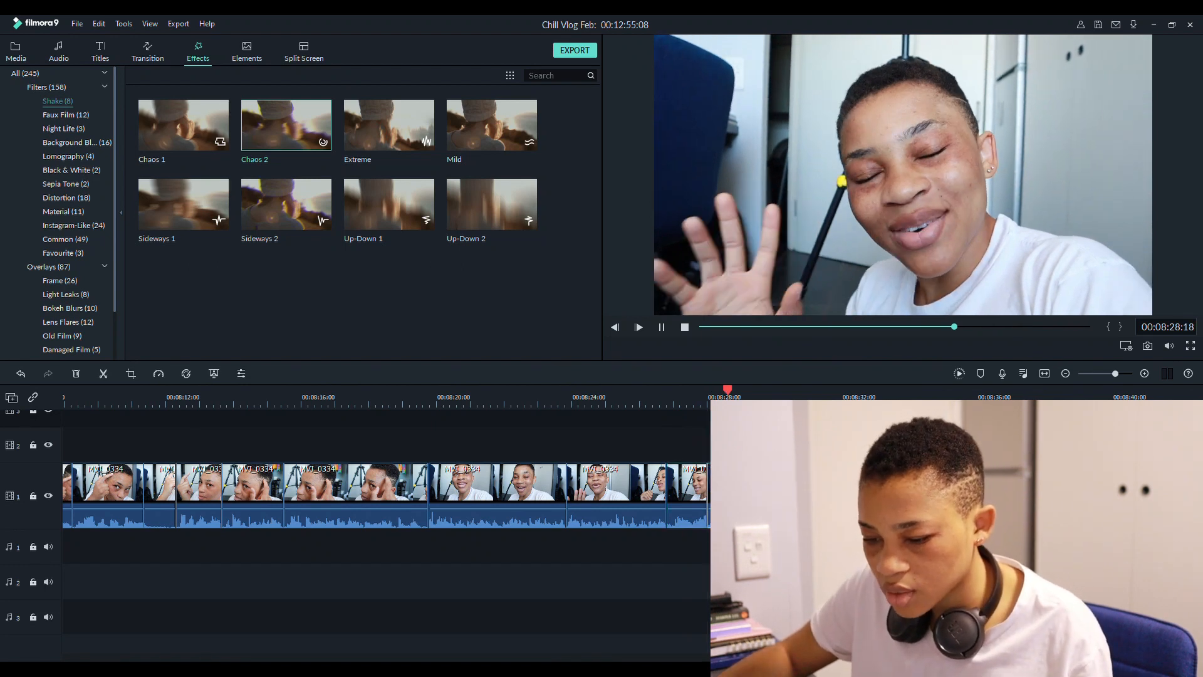
# Select the clip piece at 00:08:27:04, undo its accidental shift, then scale its picture down and centre it in the frame
pyautogui.moveTo(687, 446); pyautogui.dragTo(771, 487)
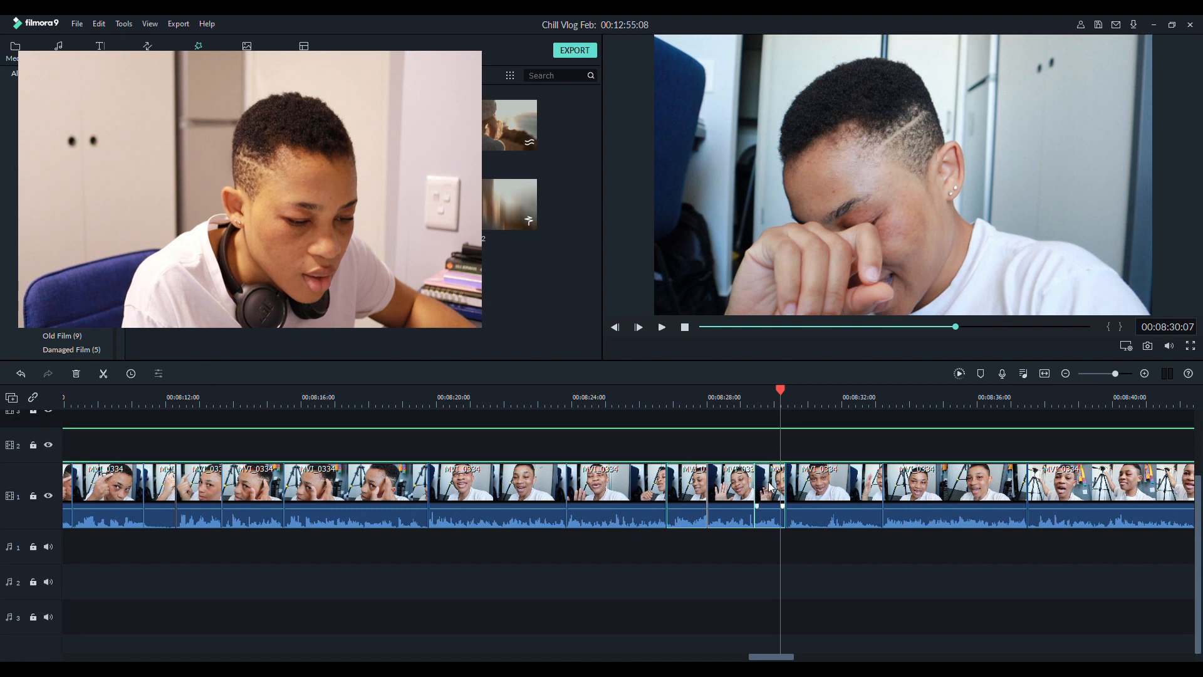
pyautogui.click(695, 489)
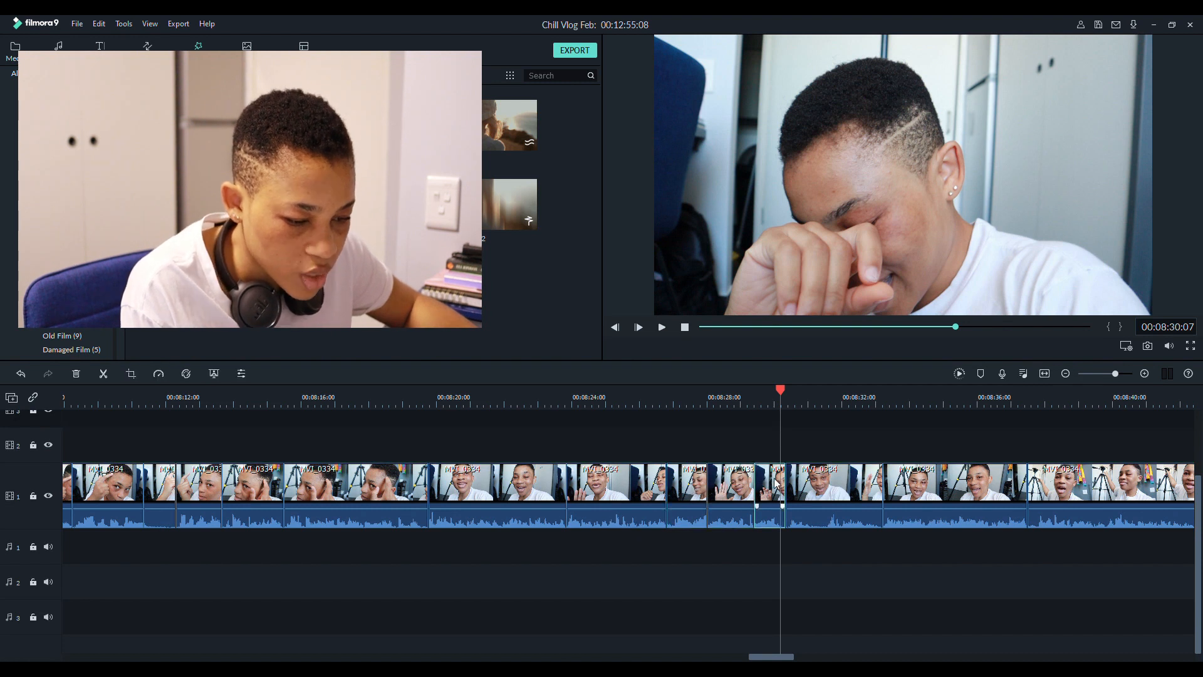
pyautogui.click(690, 482)
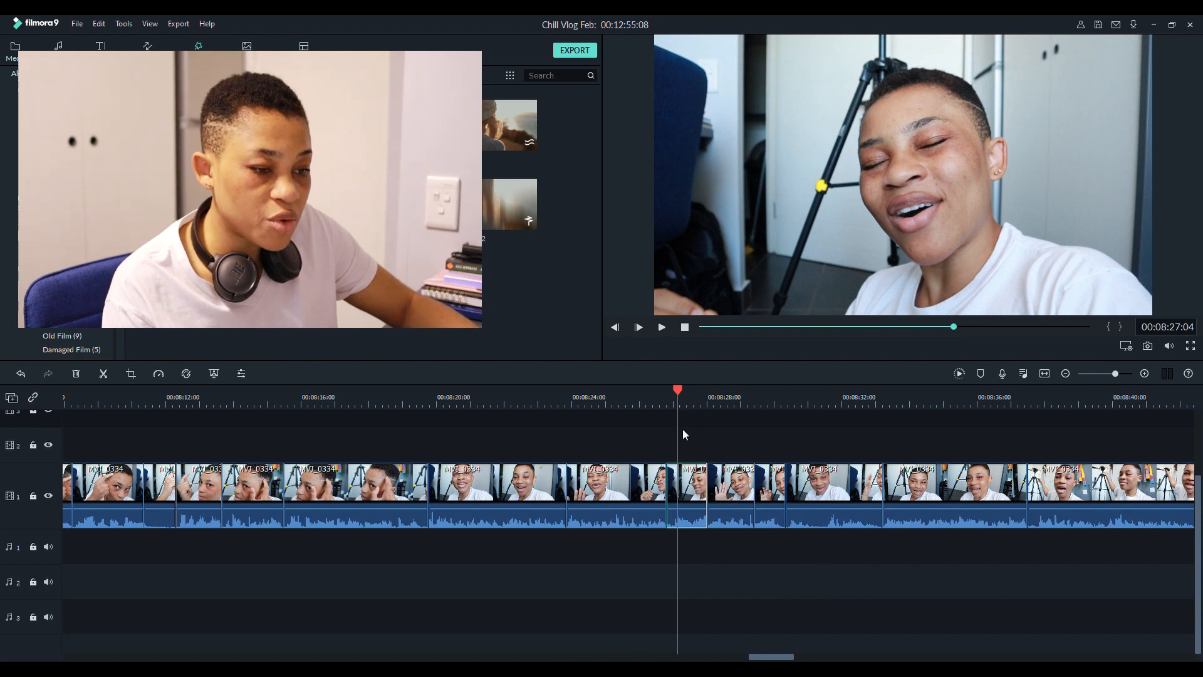
pyautogui.click(790, 117)
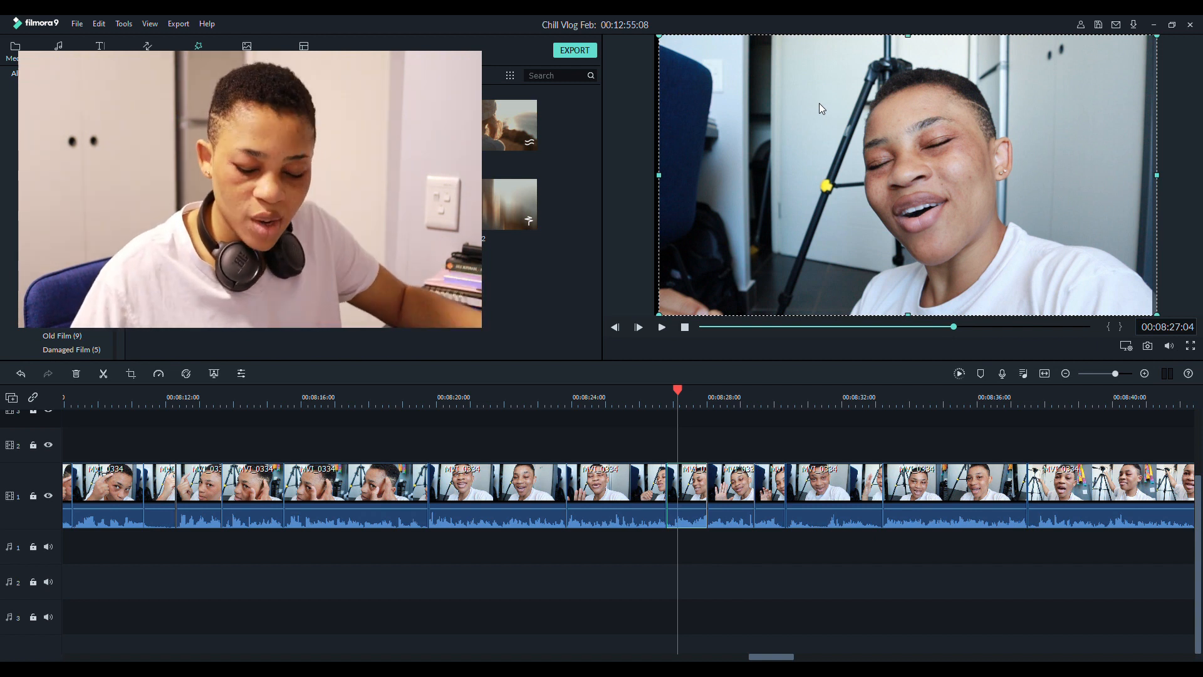
pyautogui.hotkey('ctrl', 'z')
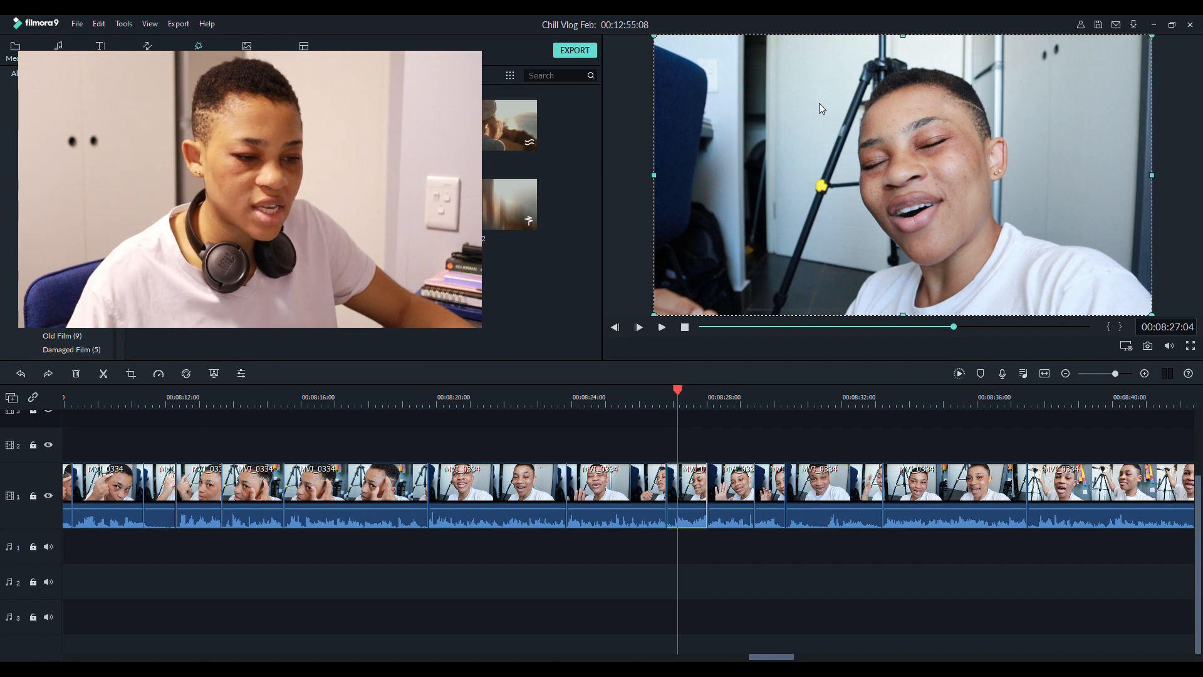
pyautogui.moveTo(658, 38); pyautogui.dragTo(737, 101)
pyautogui.moveTo(951, 218); pyautogui.dragTo(926, 197)
# Scale down the picture of the clip piece at 00:08:28:19
pyautogui.click(732, 402)
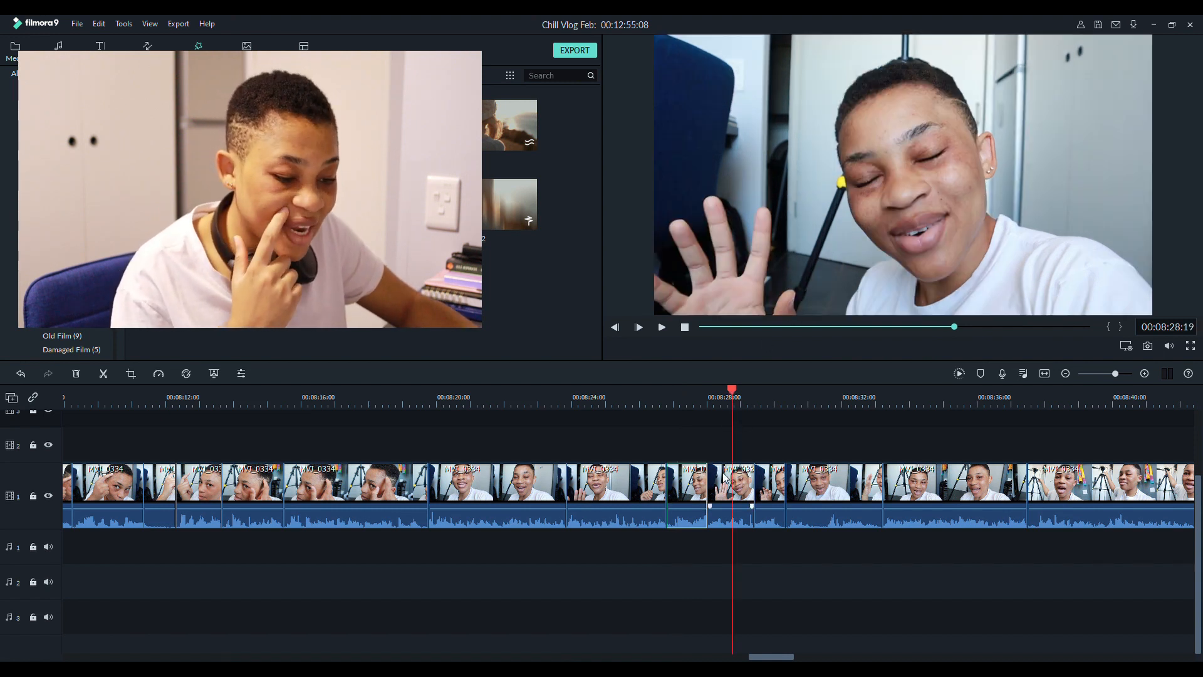
pyautogui.click(747, 95)
pyautogui.moveTo(656, 35); pyautogui.dragTo(749, 133)
# Shrink the picture at 00:08:29:17 to under half the frame width, centre it, and play back the shrinking sequence
pyautogui.click(763, 399)
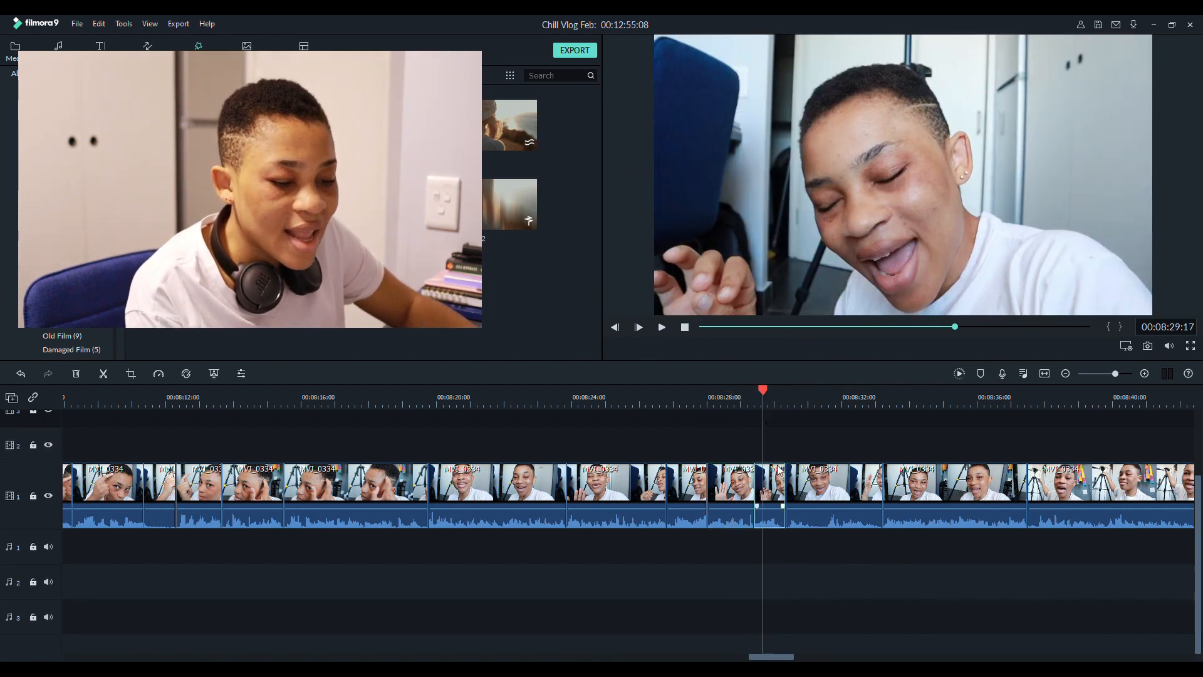
pyautogui.click(750, 162)
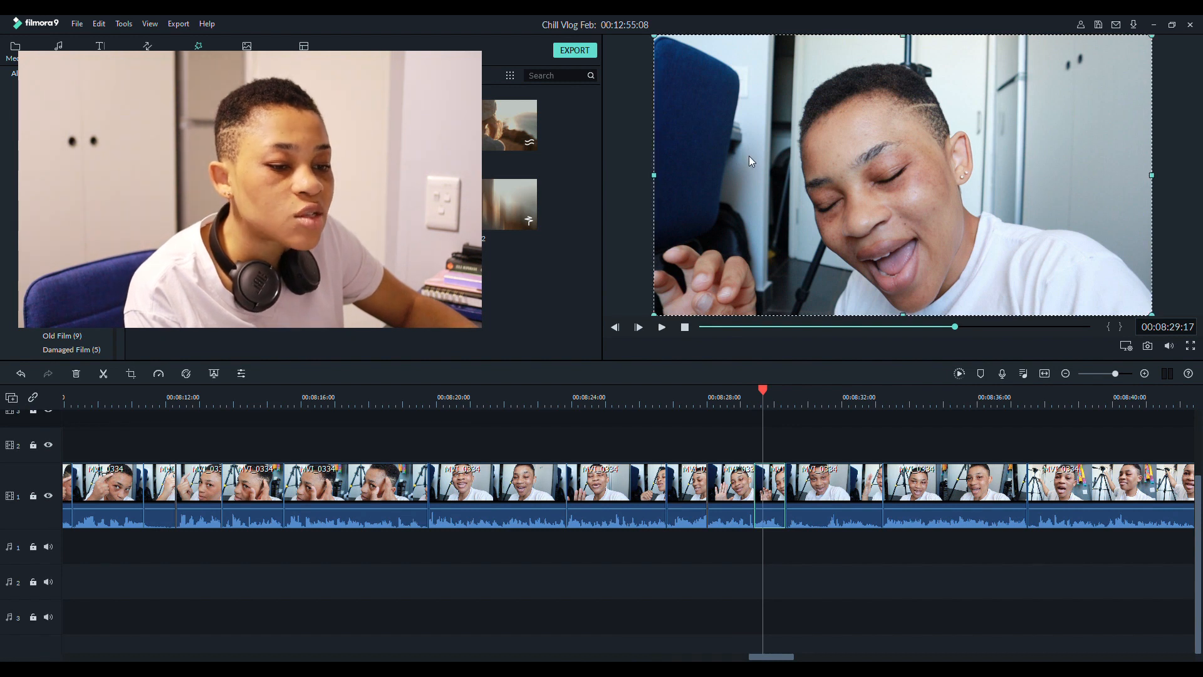
pyautogui.moveTo(665, 40); pyautogui.dragTo(967, 210)
pyautogui.moveTo(1021, 261); pyautogui.dragTo(865, 179)
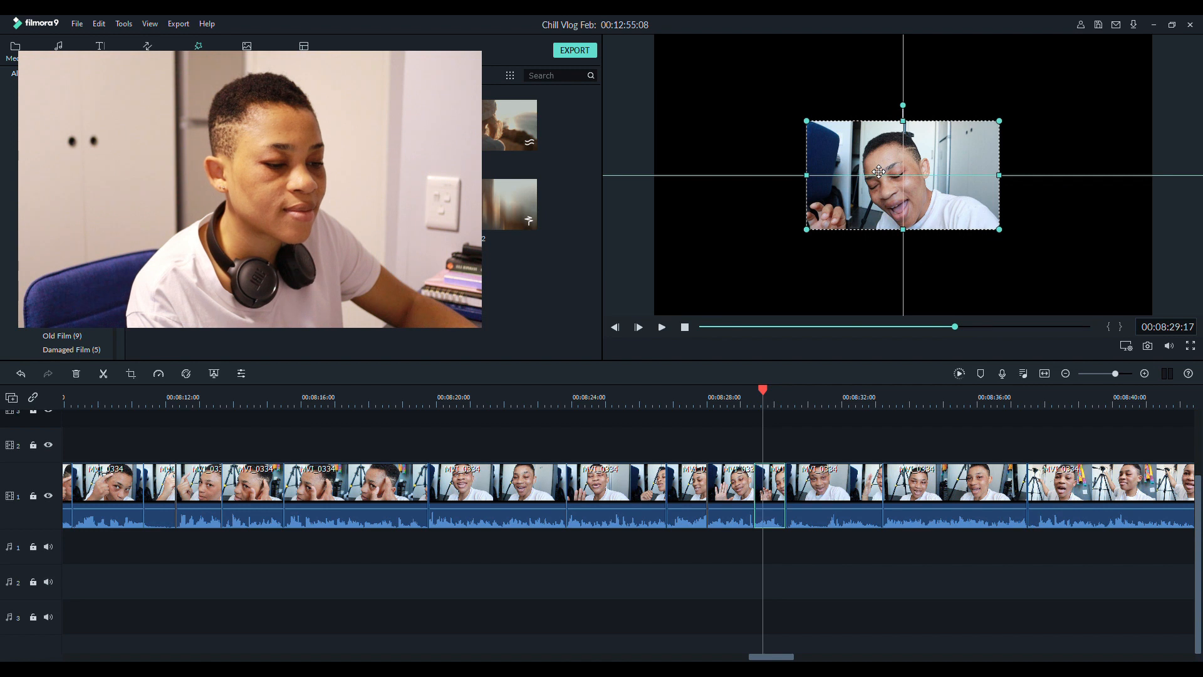
pyautogui.click(800, 399)
pyautogui.click(513, 398)
pyautogui.press('space')
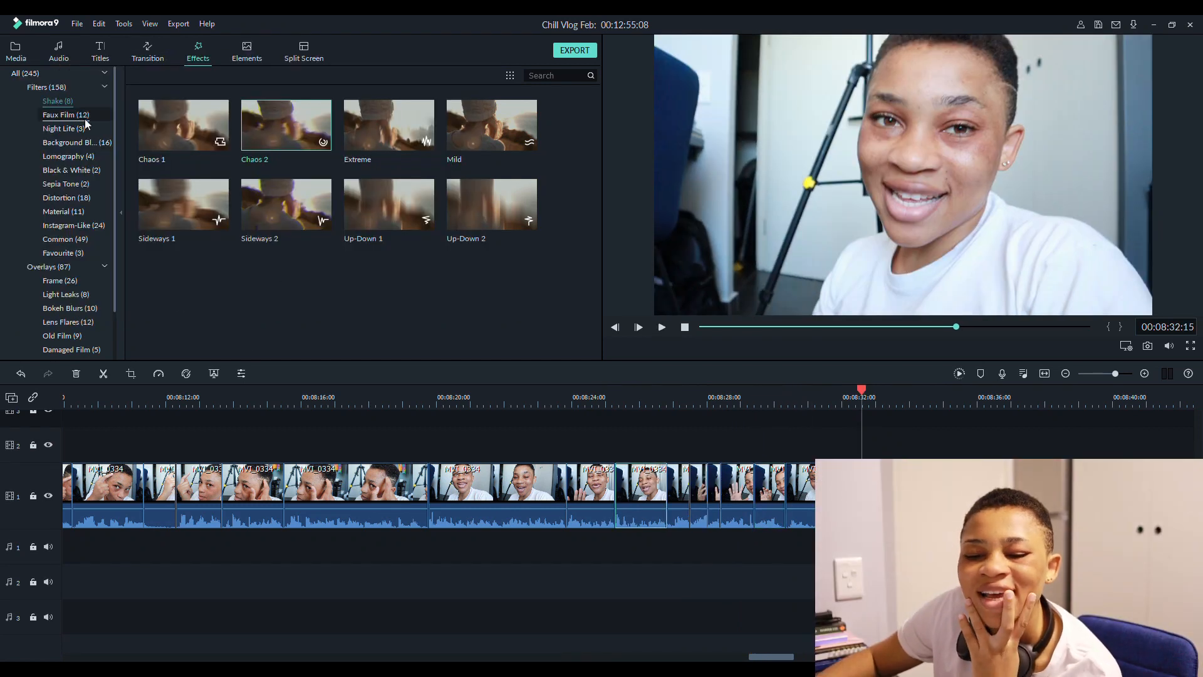
# Add the Black & White 1 filter to video track 2 at 00:08:23:22 and extend it to the end of the last shrunken clip
pyautogui.click(44, 88)
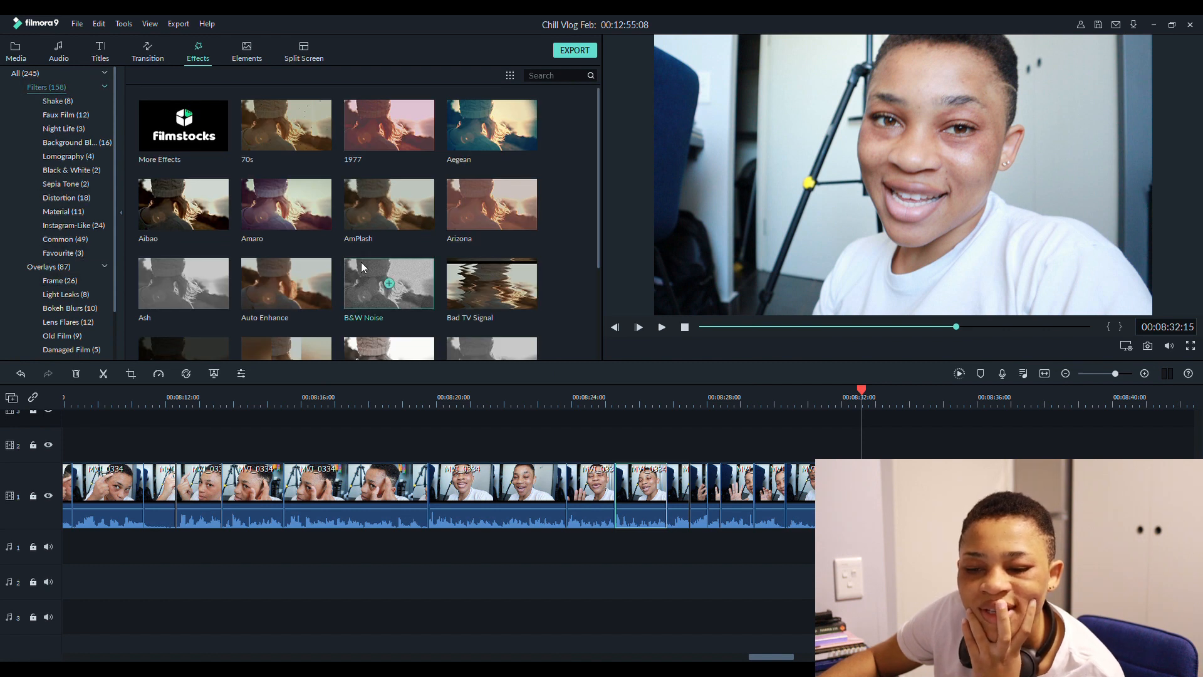
pyautogui.scroll(-2, 376, 247)
pyautogui.scroll(-2, 376, 246)
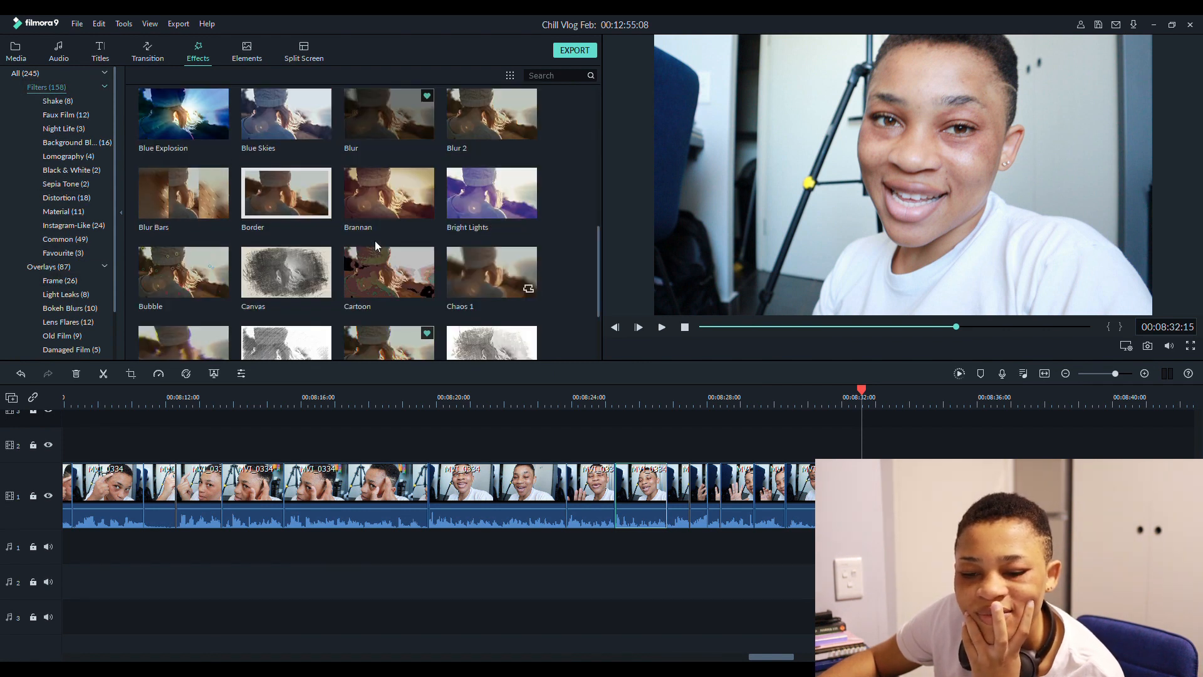
pyautogui.scroll(-2, 376, 246)
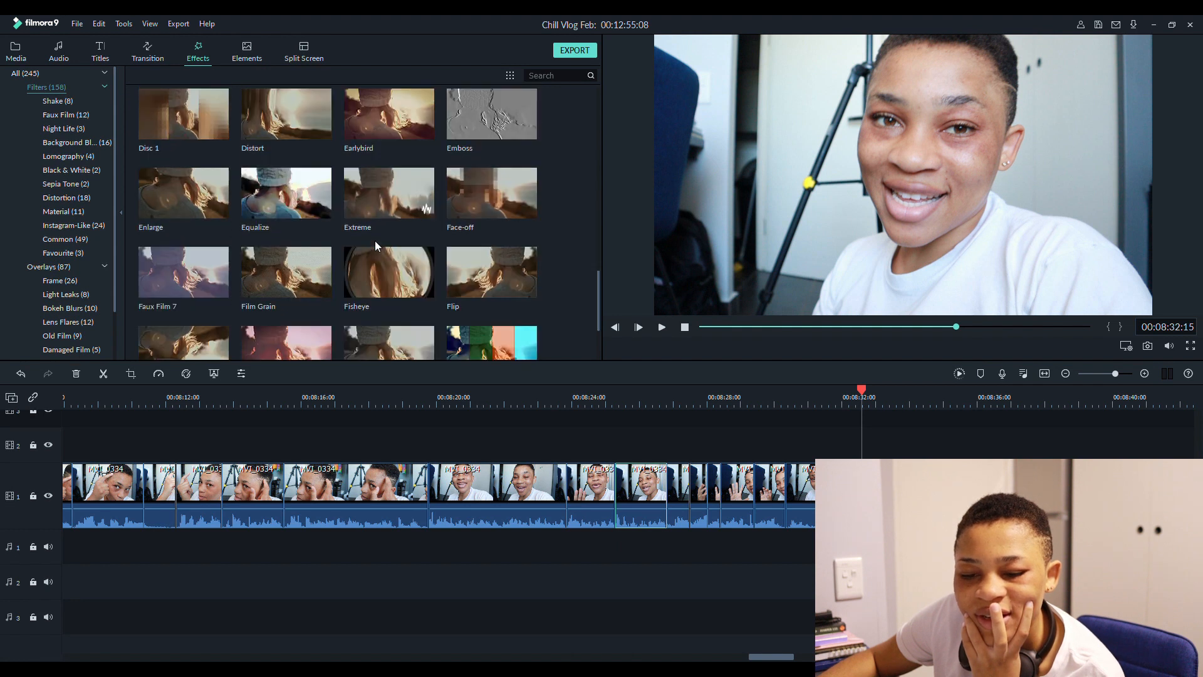
pyautogui.scroll(10, 375, 244)
pyautogui.scroll(-3, 375, 244)
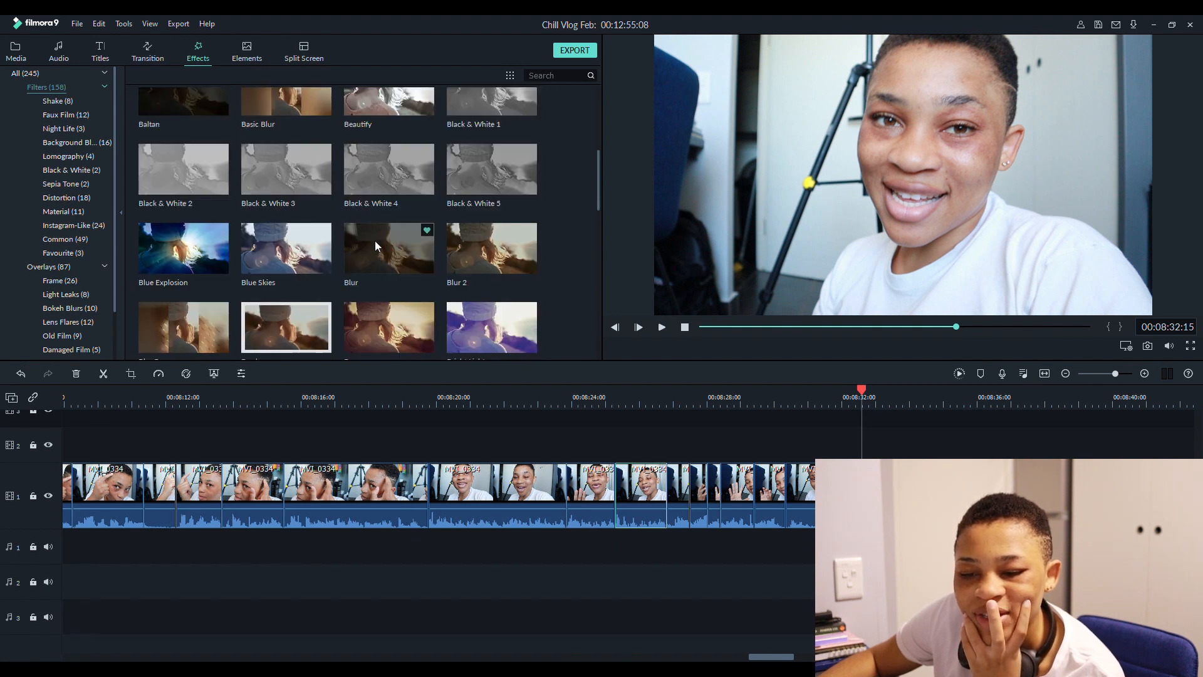
pyautogui.scroll(3, 375, 240)
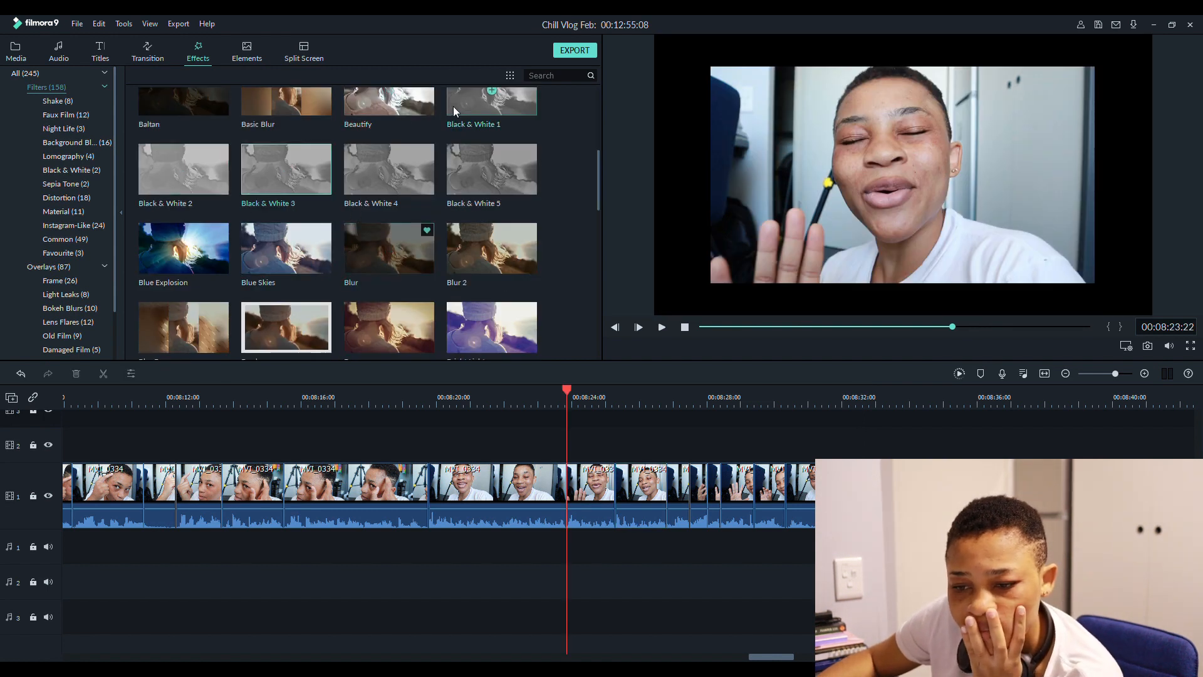
pyautogui.moveTo(582, 449); pyautogui.dragTo(567, 450)
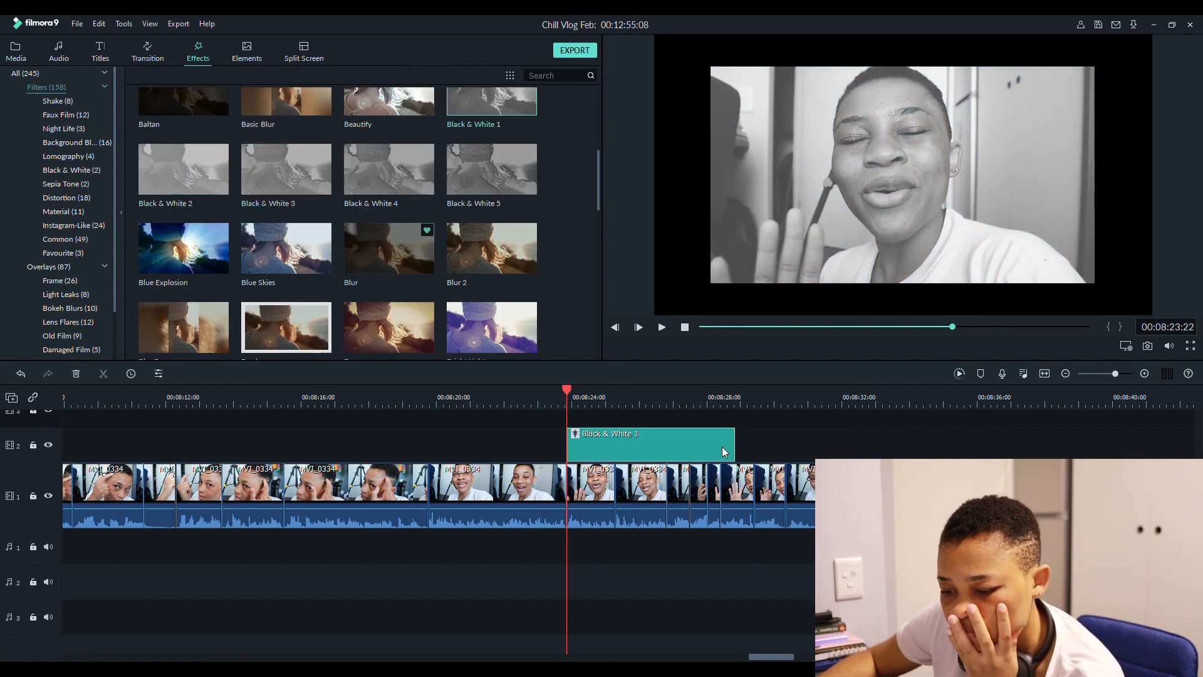
pyautogui.moveTo(792, 445); pyautogui.dragTo(795, 445)
# Play back the black-and-white shrinking section, returning to 00:08:23:12 to review it again
pyautogui.press('space')
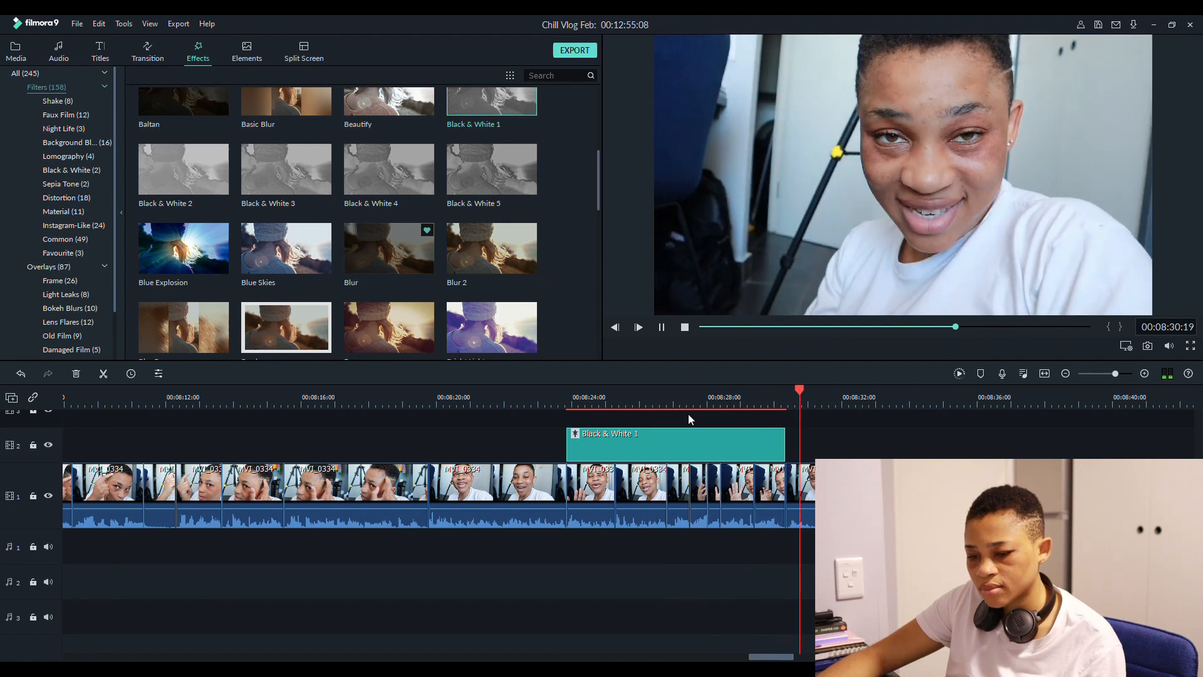
pyautogui.click(555, 400)
pyautogui.press('space')
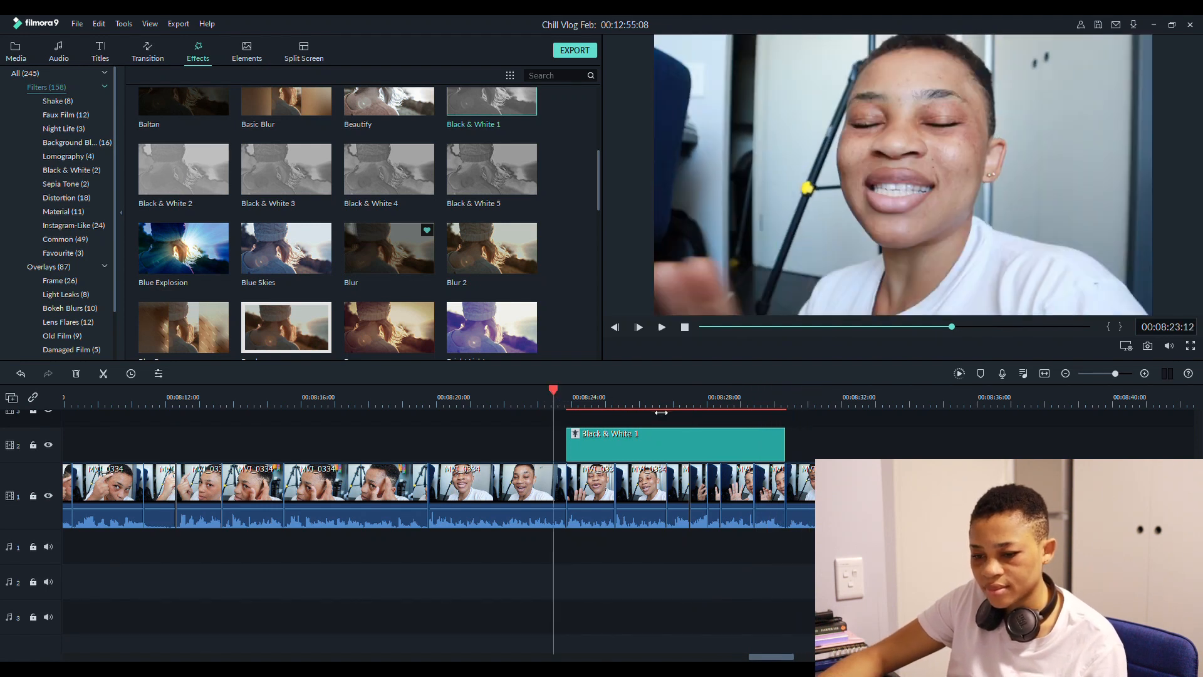